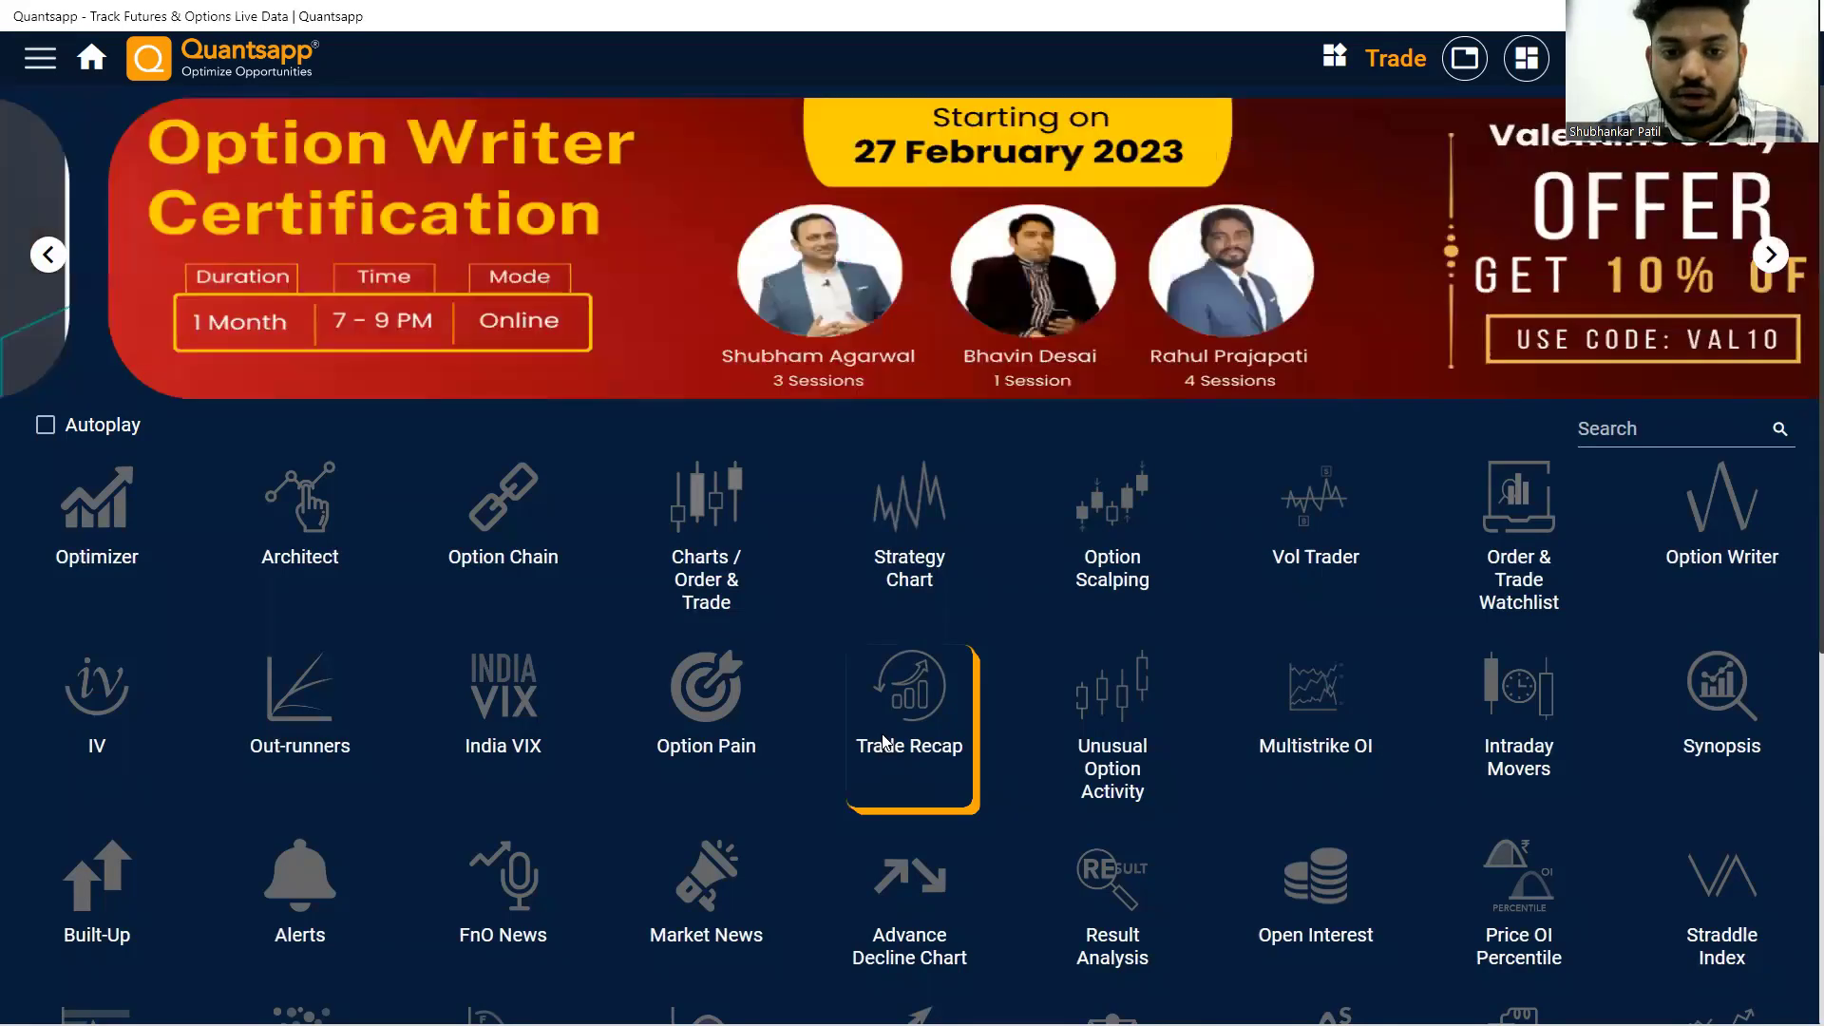
# Step: Open Trade Recap, start a new strategy and choose NIFTY as the symbol
pyautogui.click(883, 737)
pyautogui.click(998, 529)
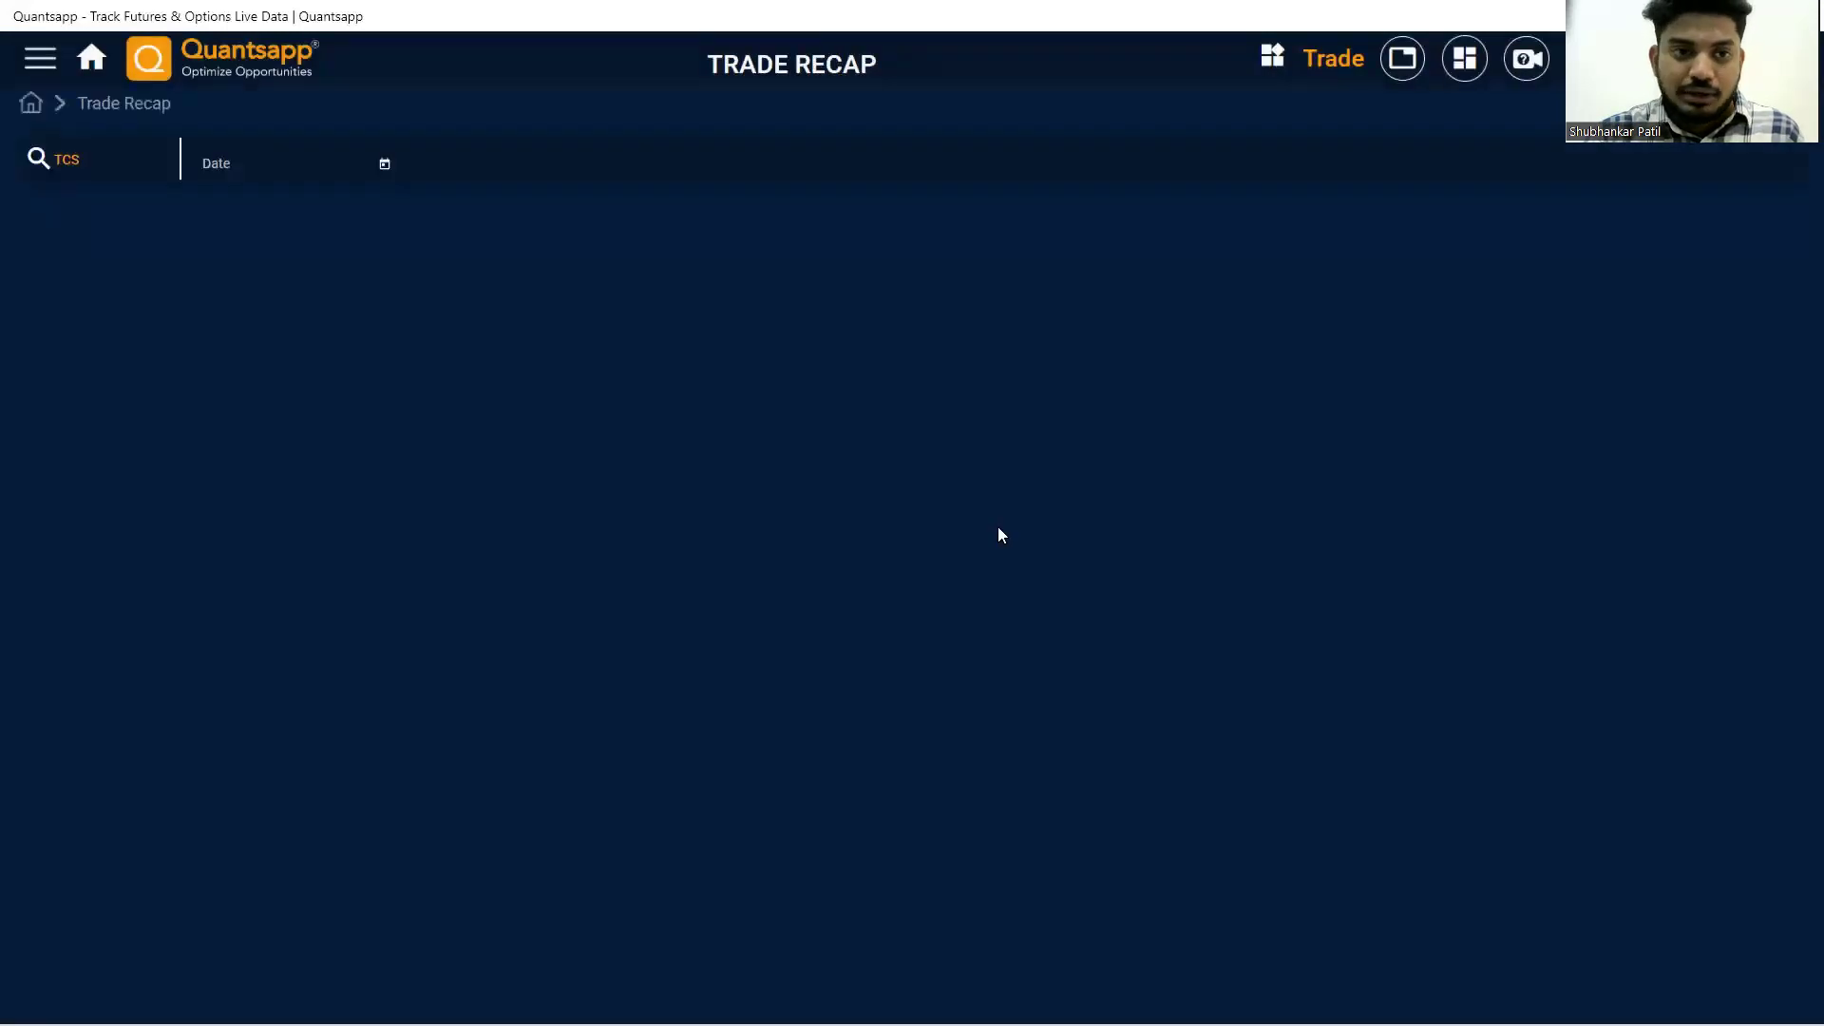
pyautogui.click(126, 162)
pyautogui.write('NIFTY')
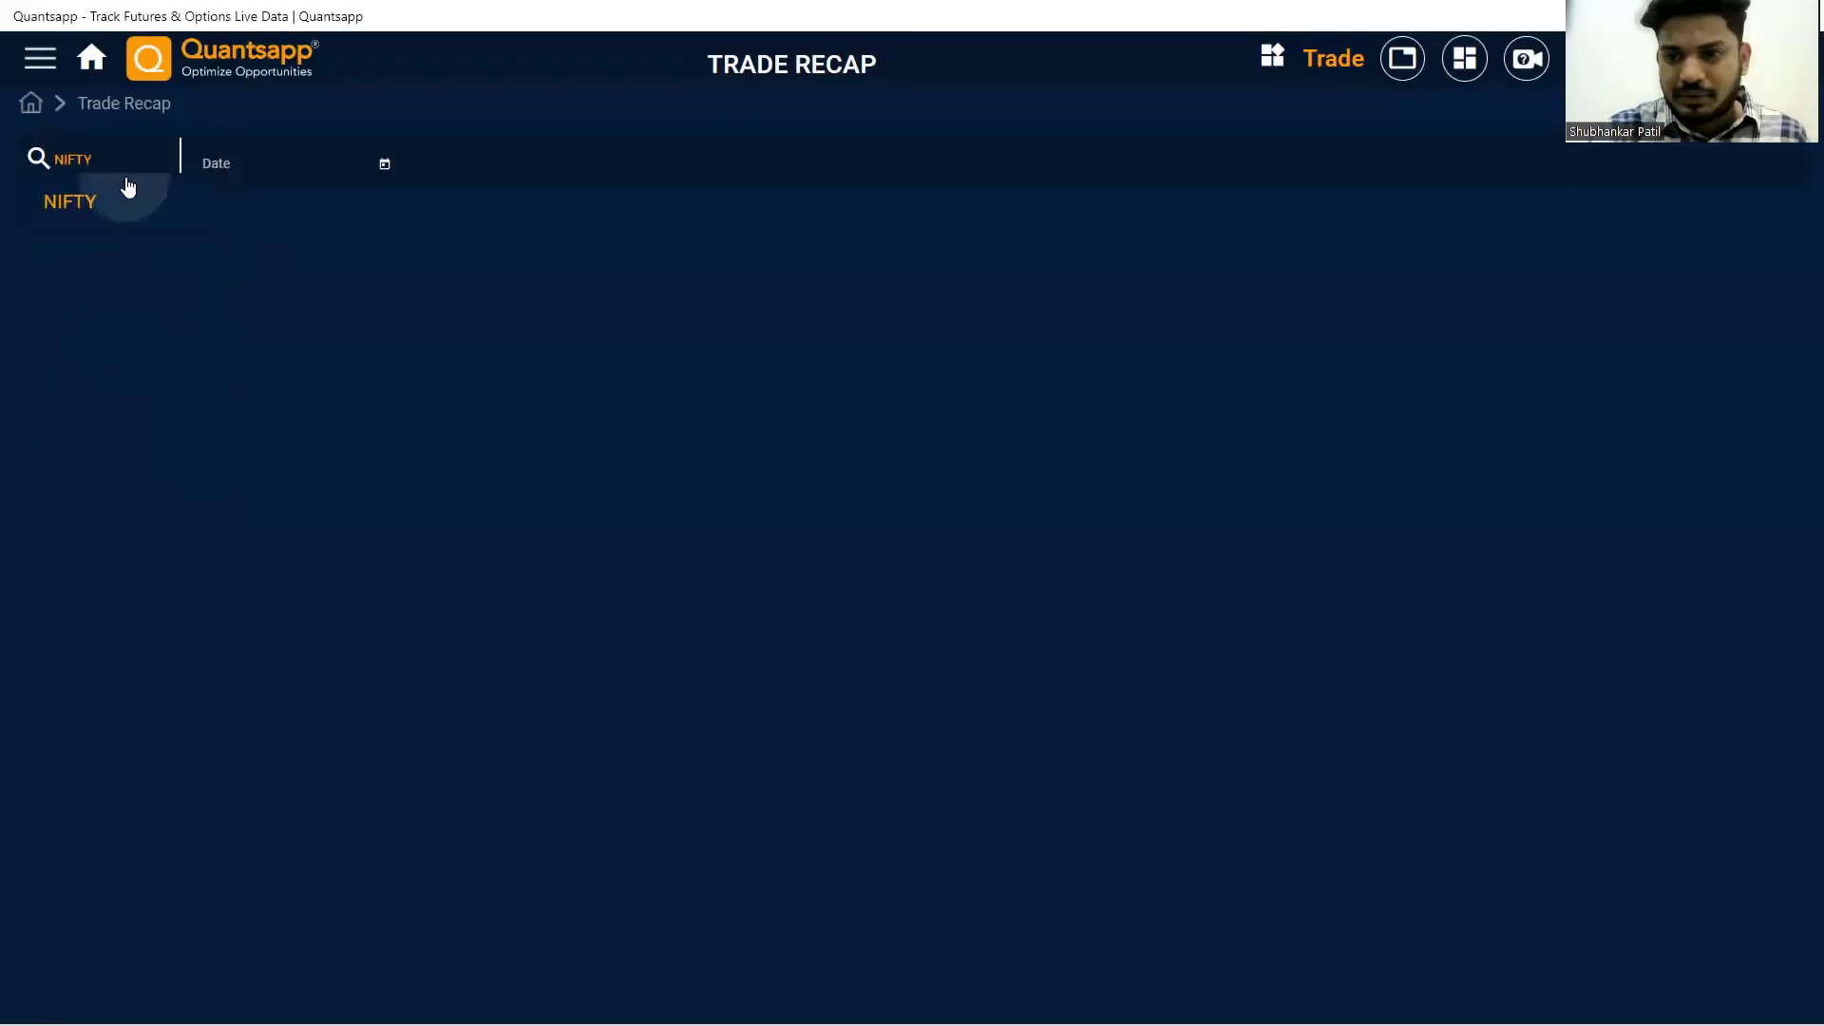
pyautogui.click(126, 189)
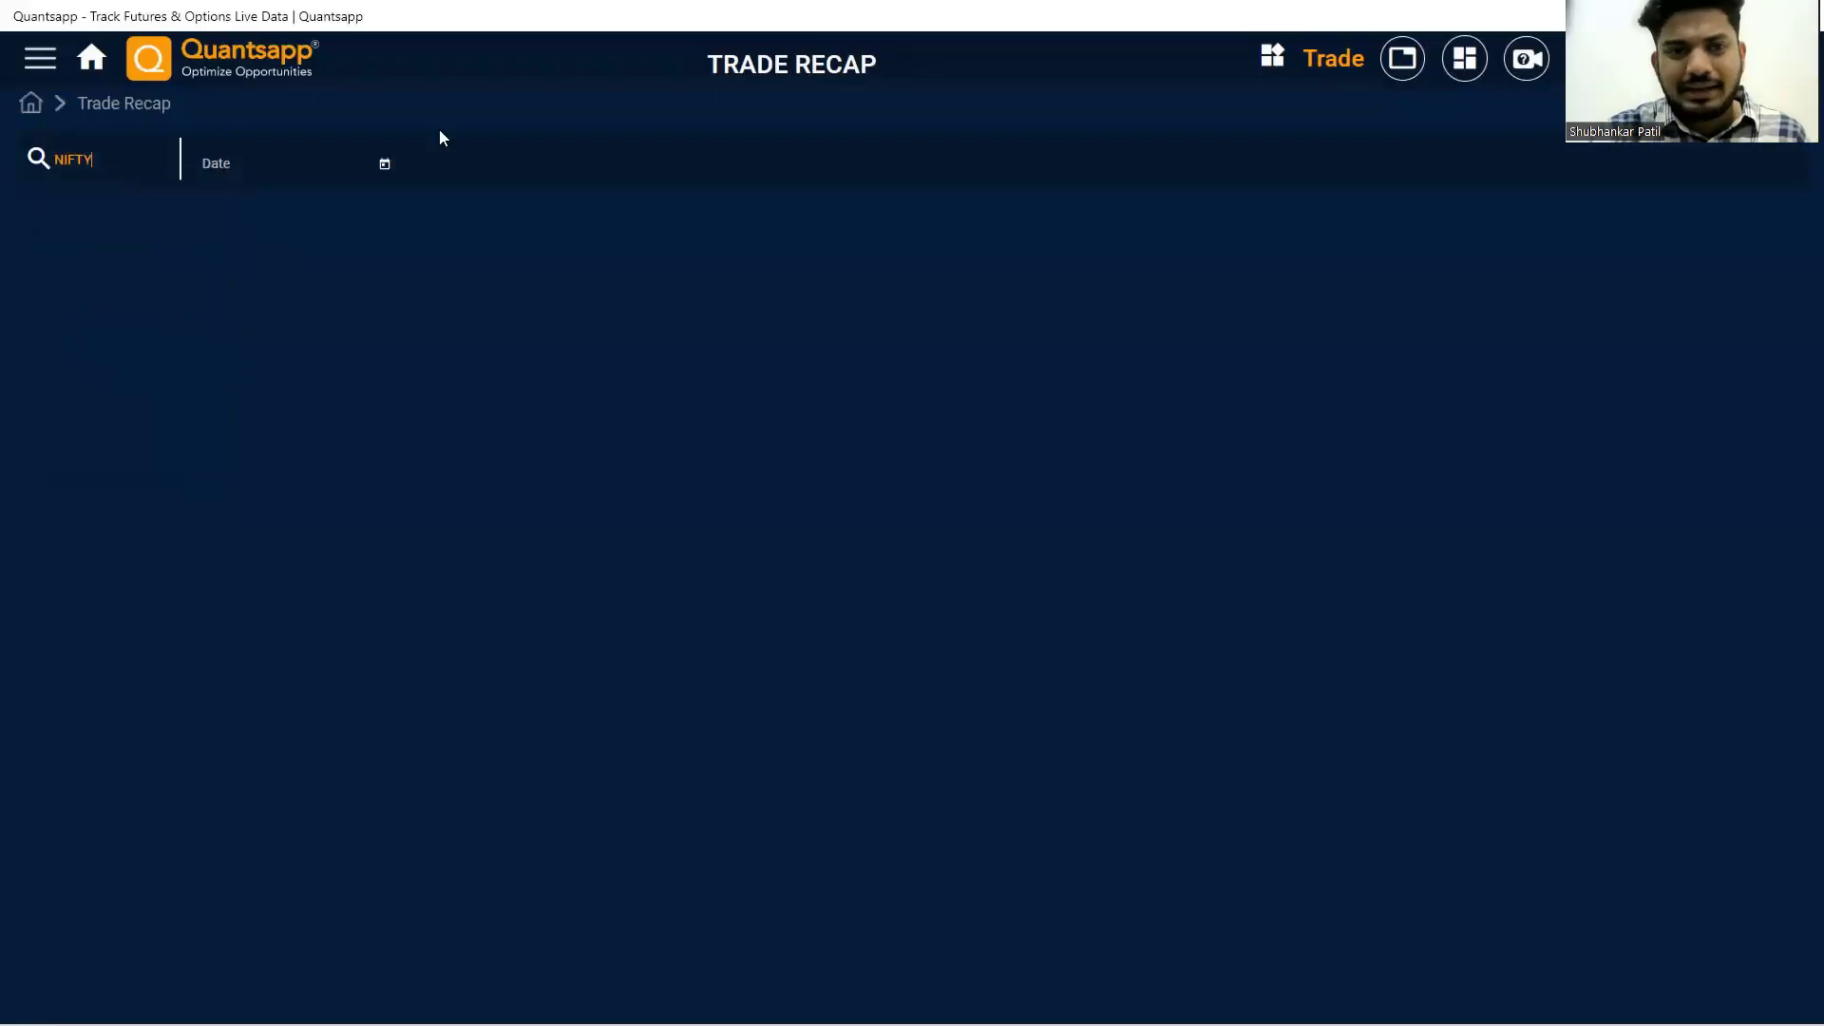
# Step: Set the recap date to 26 January 2023 at 09:30:00 and advance to the next available trading day
pyautogui.click(385, 163)
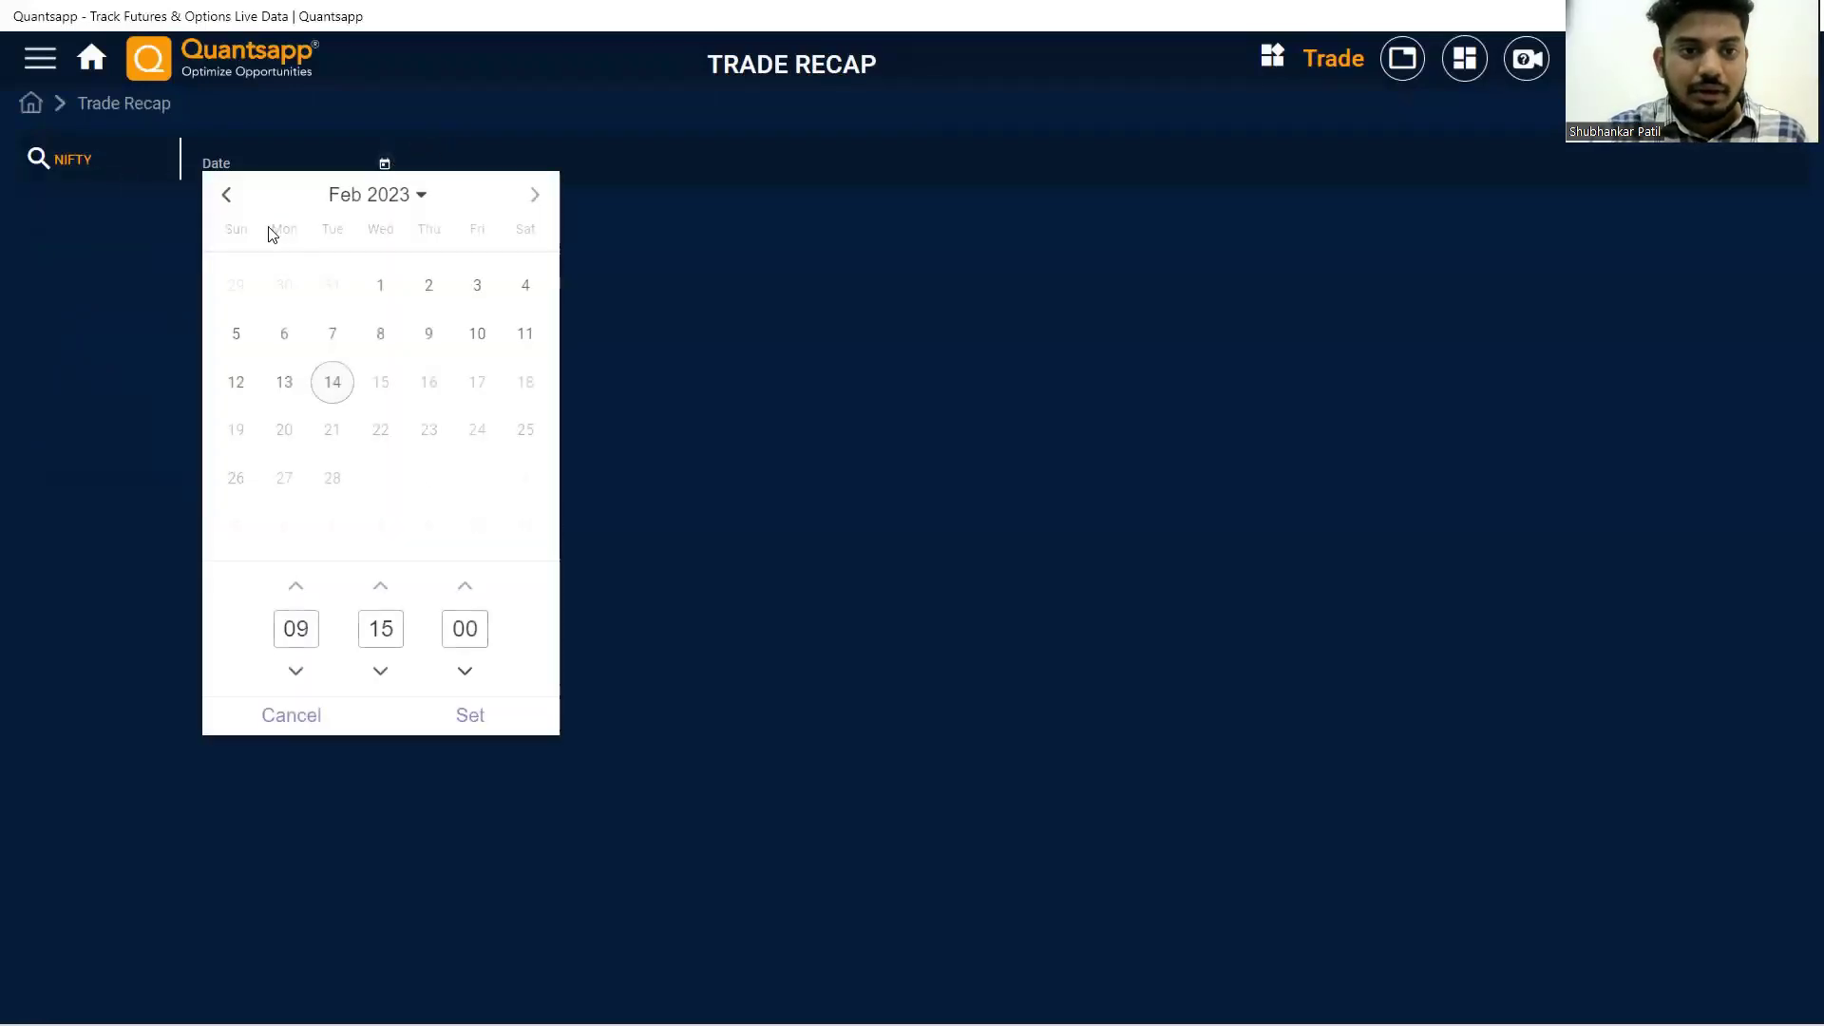
pyautogui.click(225, 195)
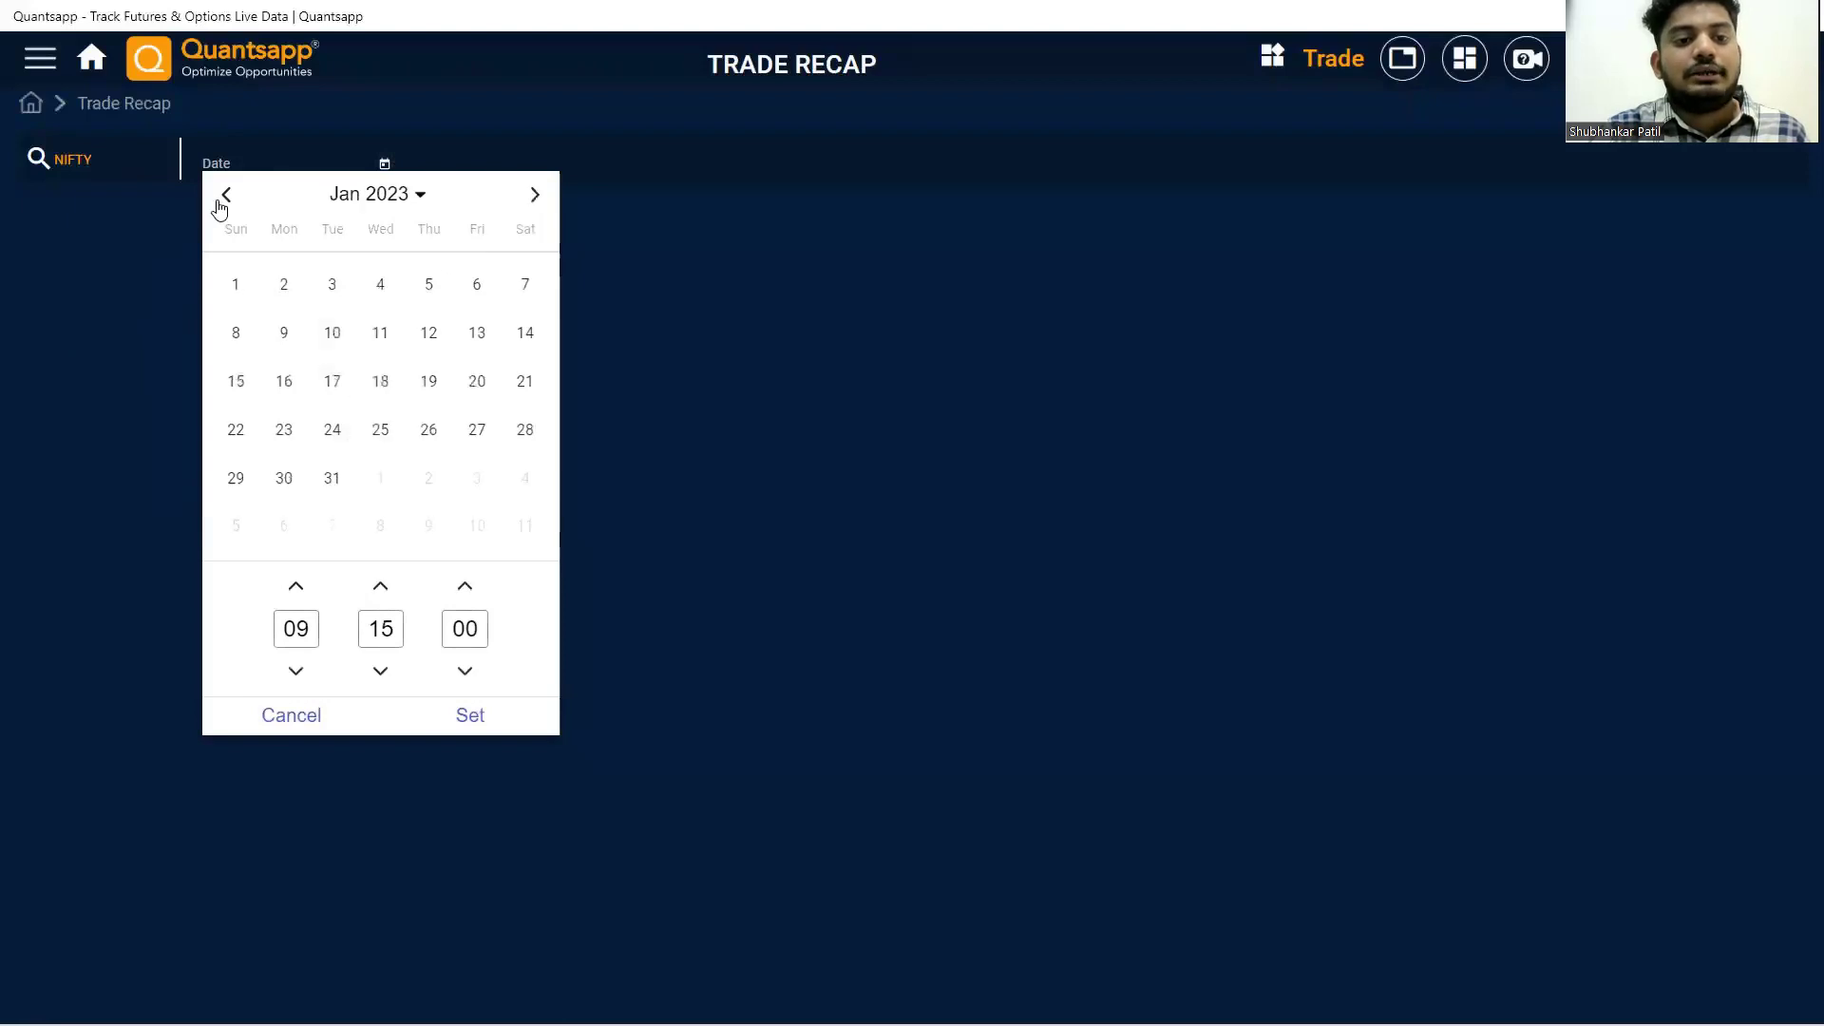
pyautogui.click(423, 435)
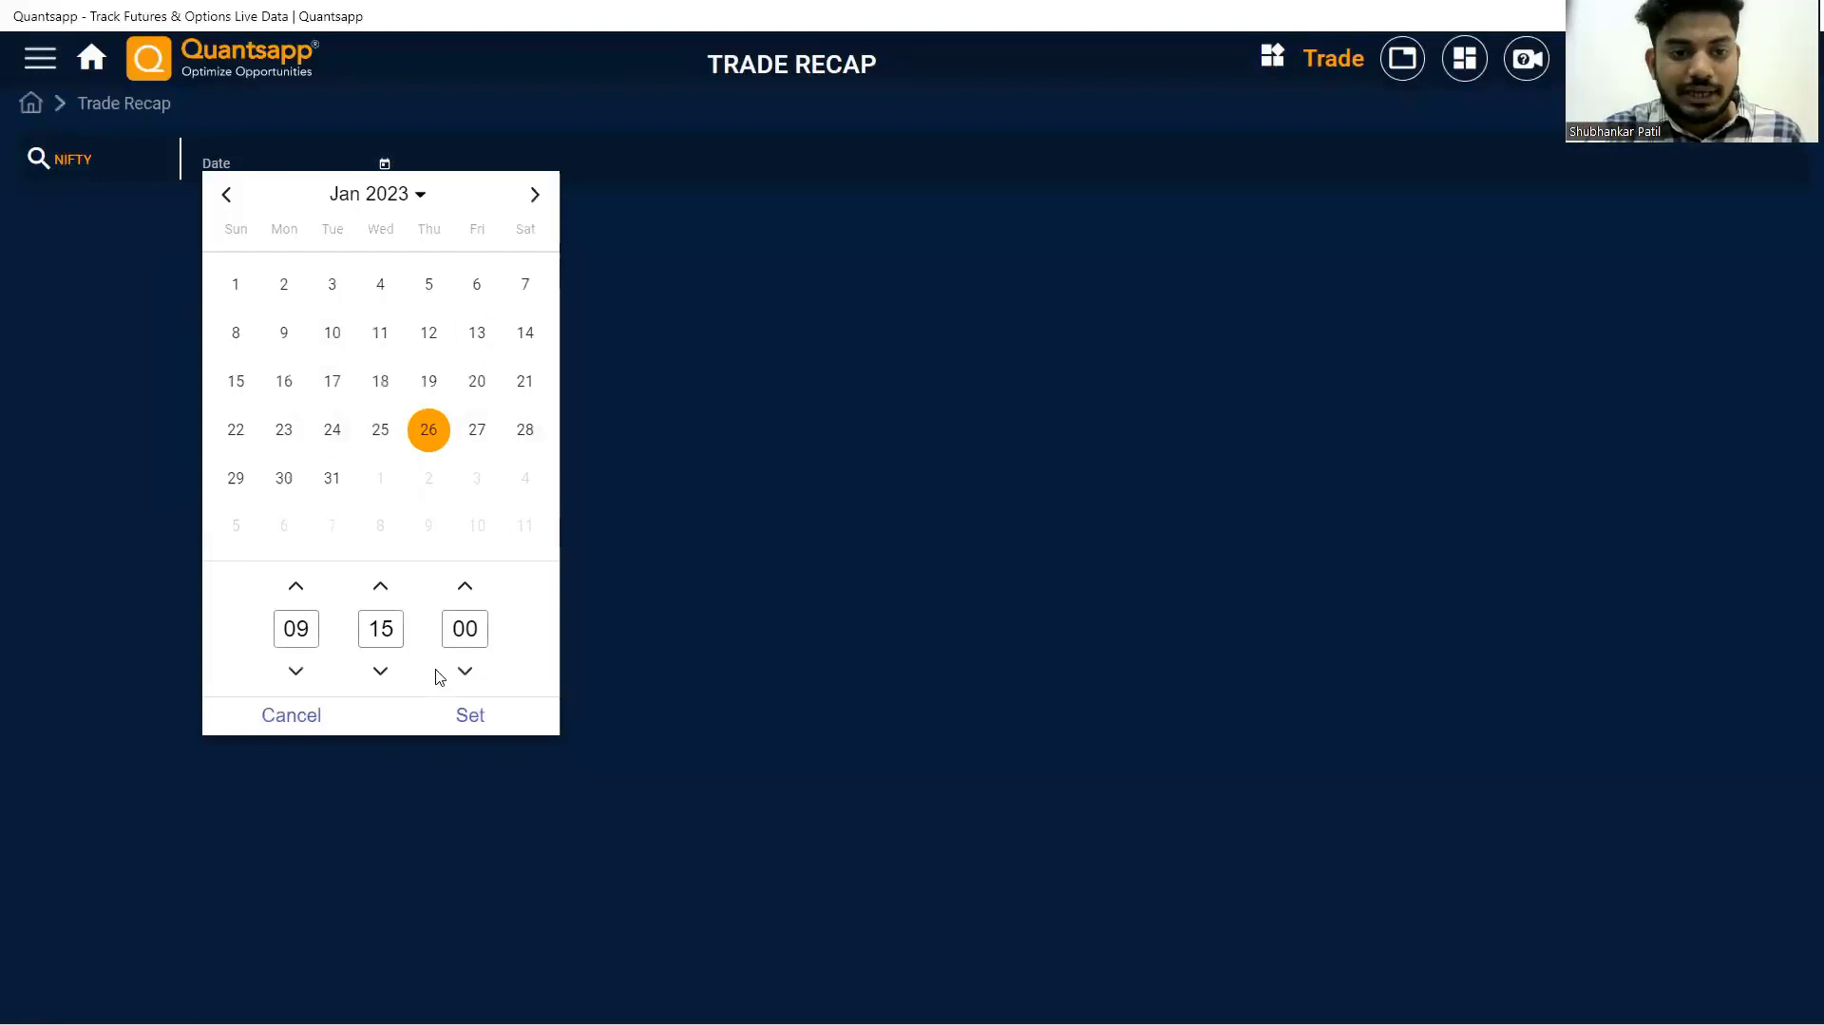
pyautogui.moveTo(371, 631); pyautogui.dragTo(387, 635)
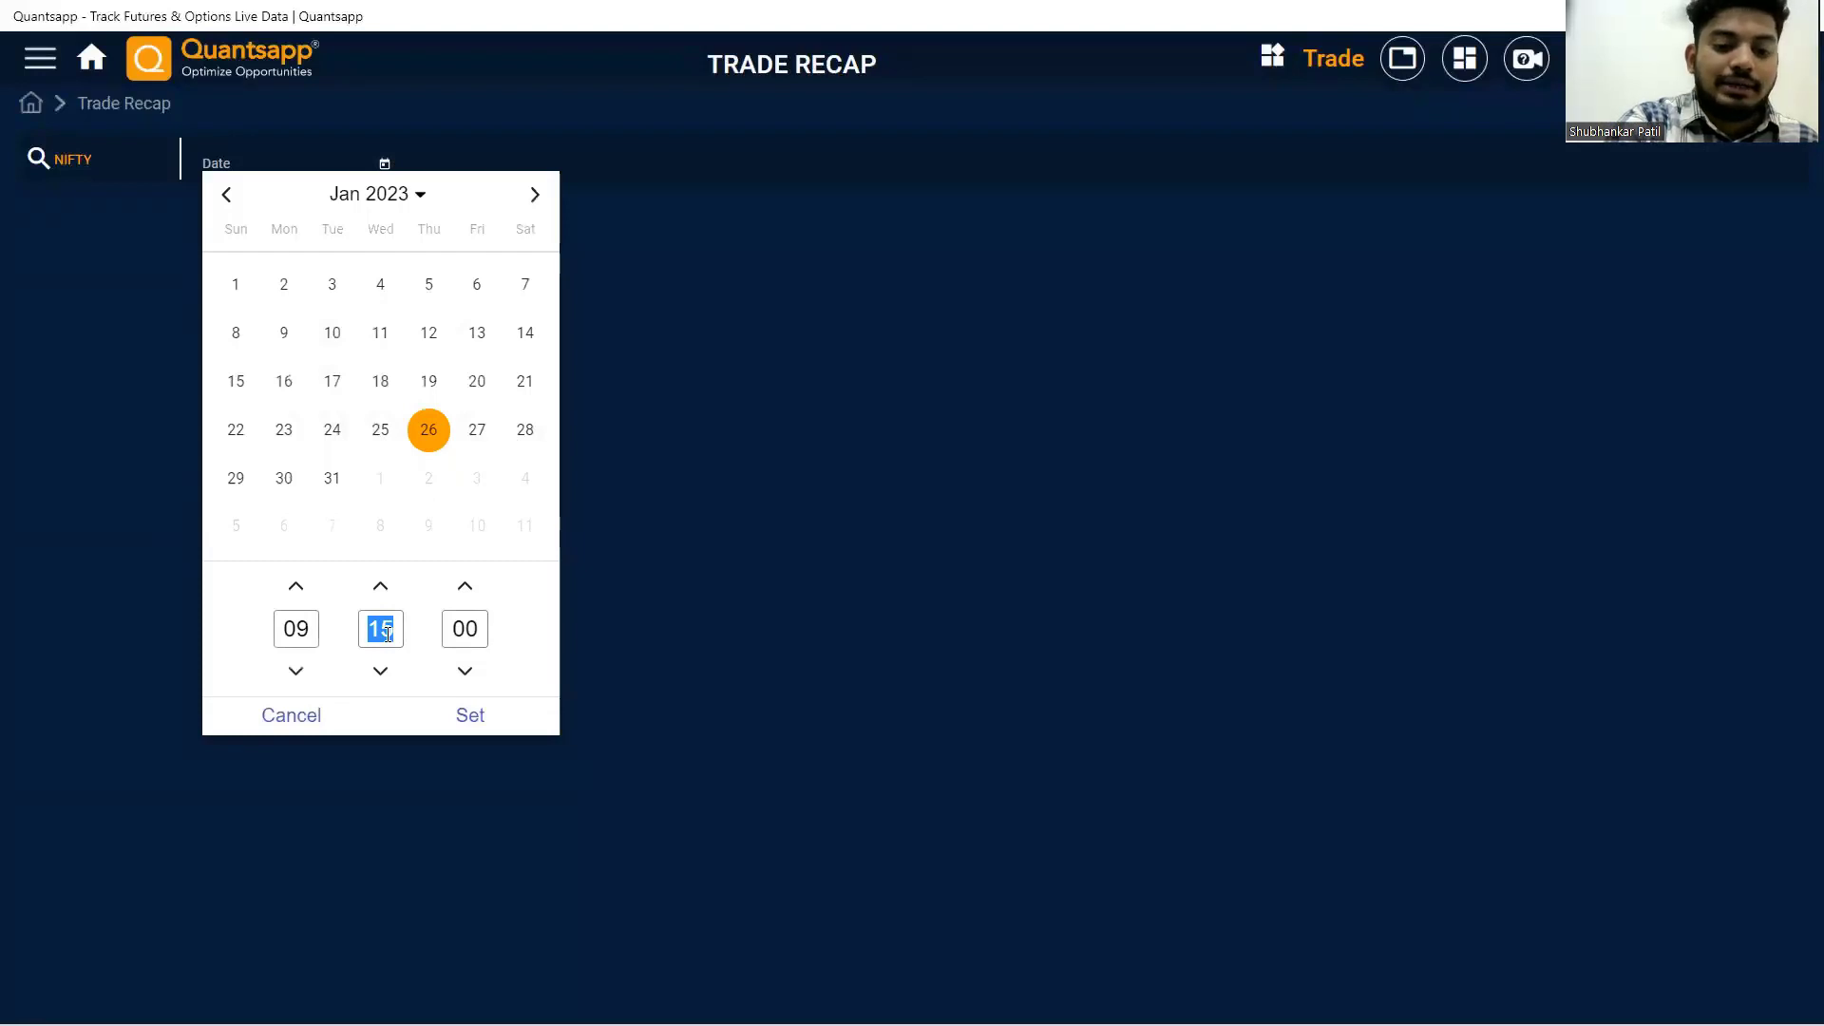
pyautogui.write('30')
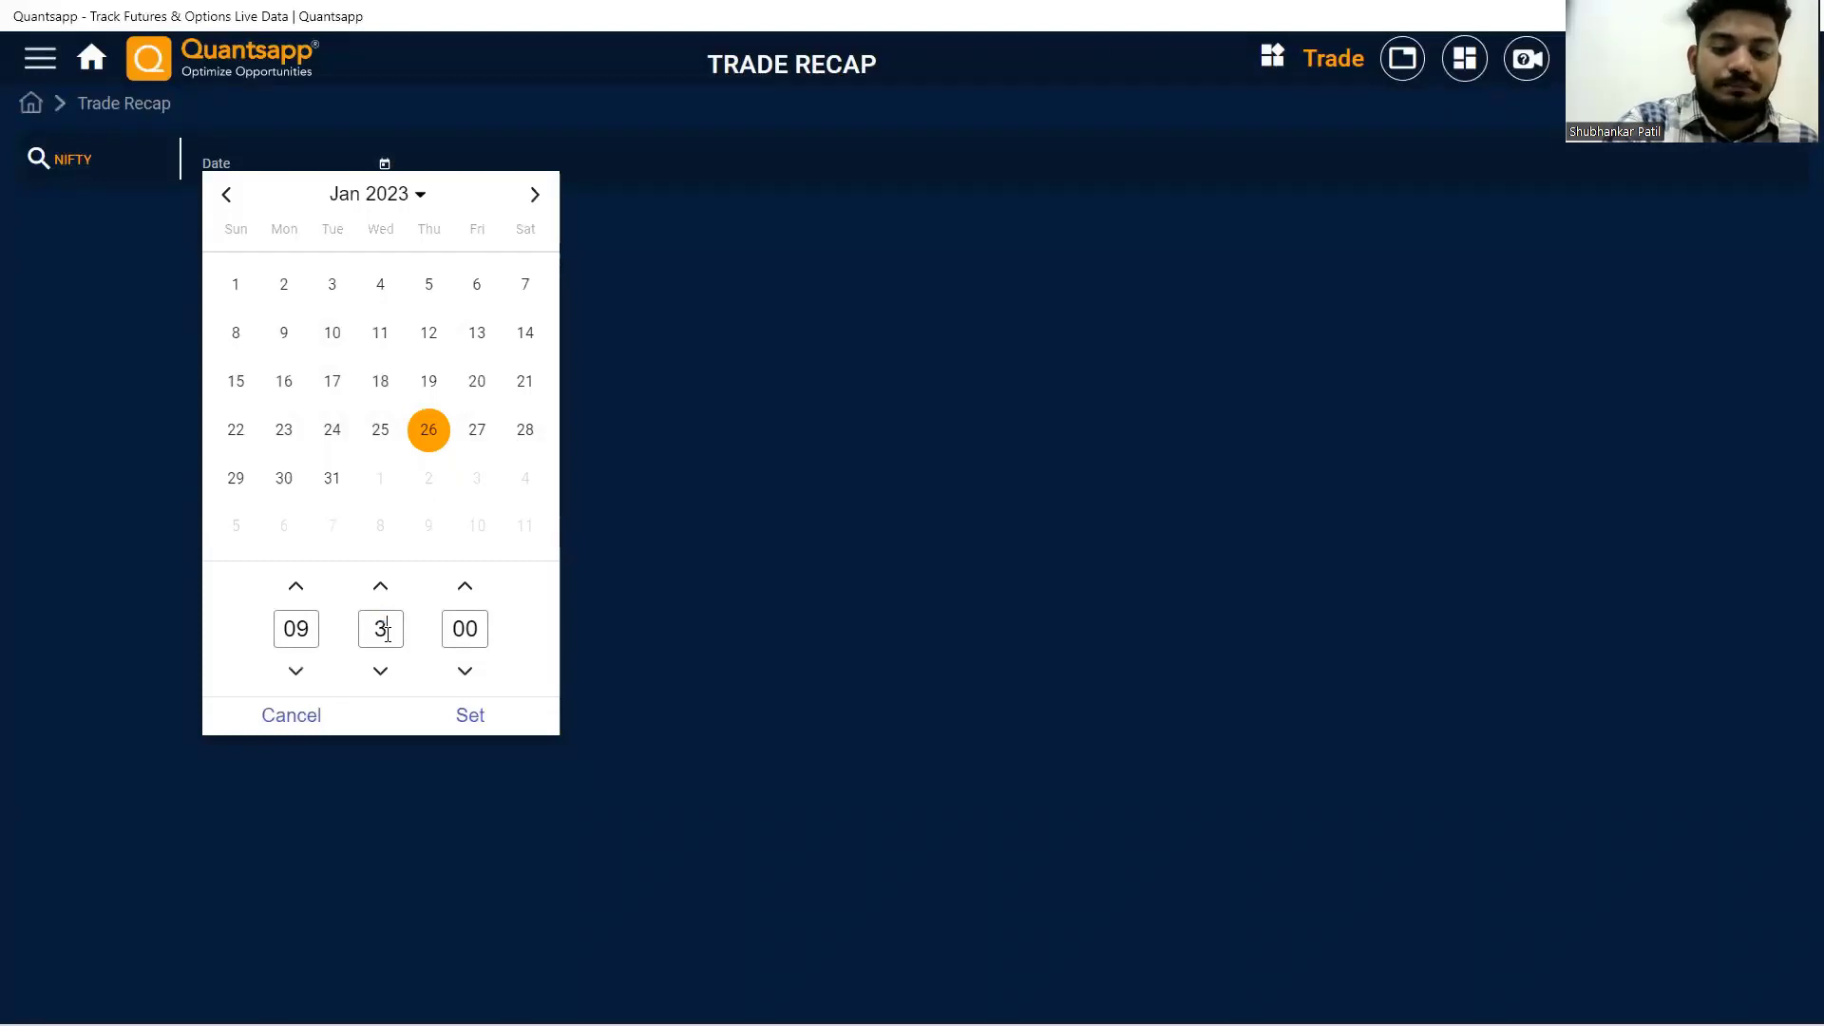
pyautogui.click(488, 717)
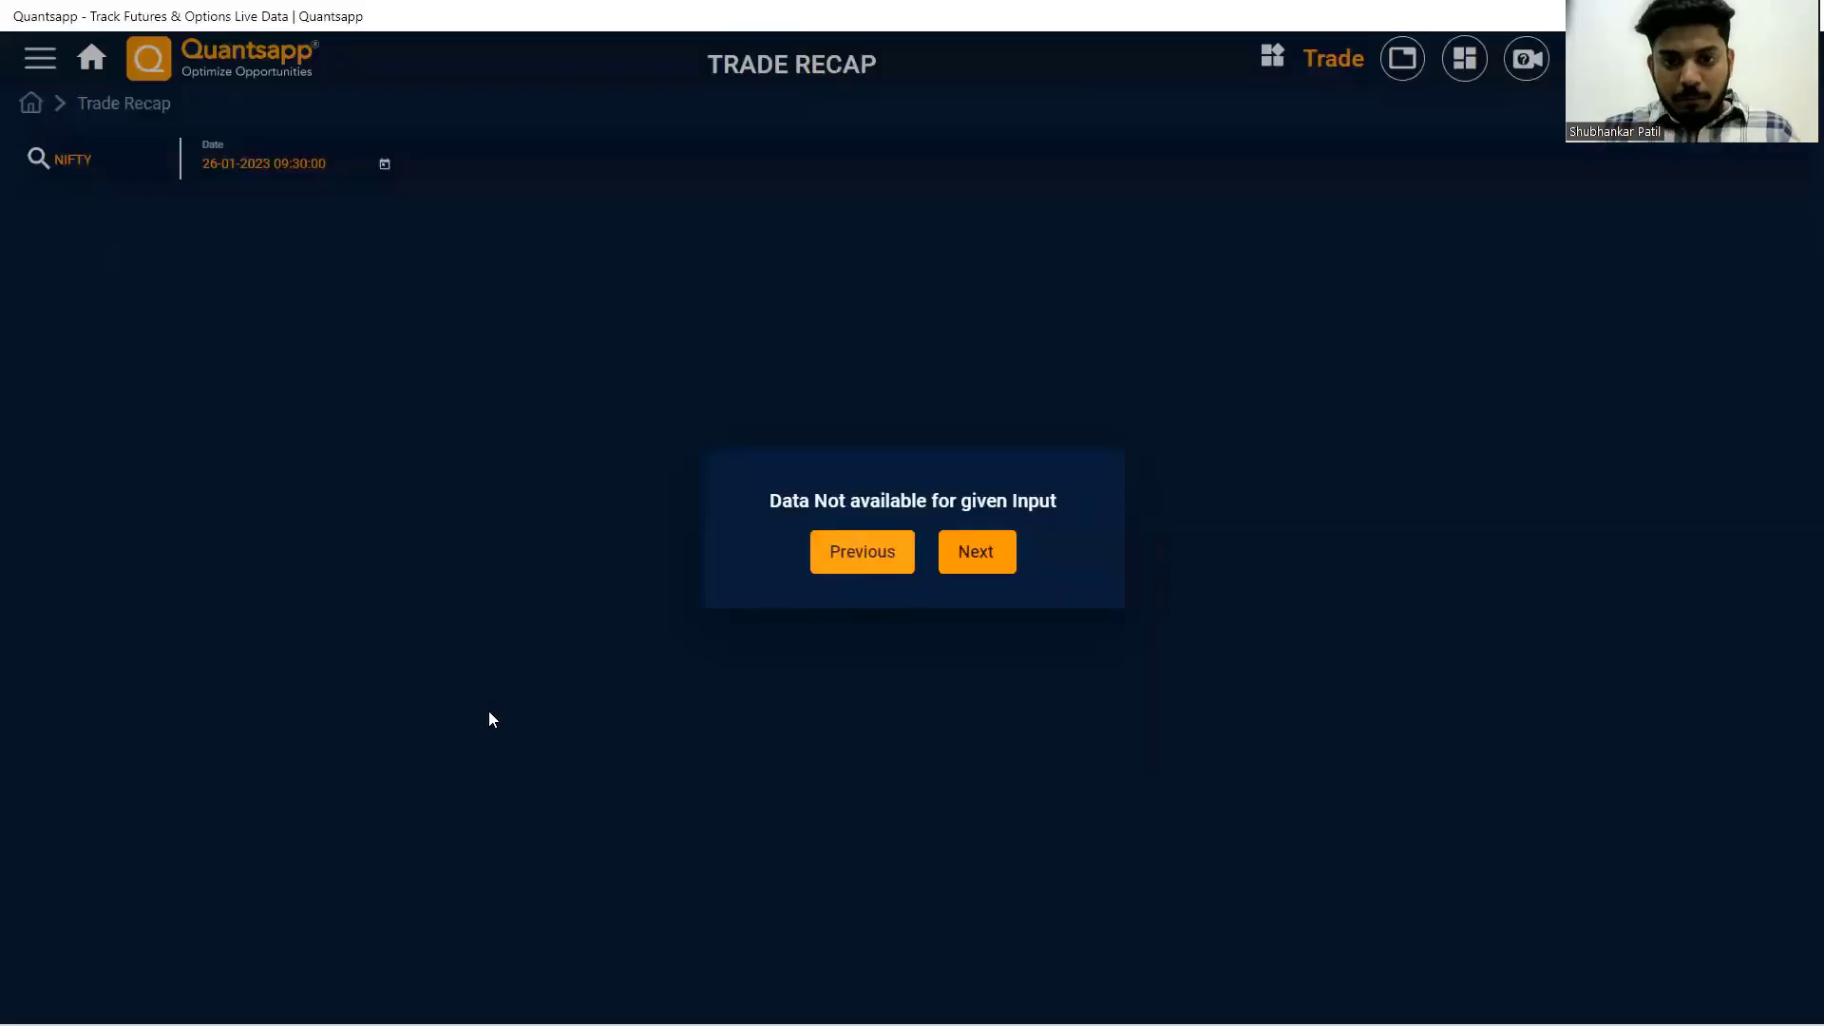
pyautogui.click(955, 538)
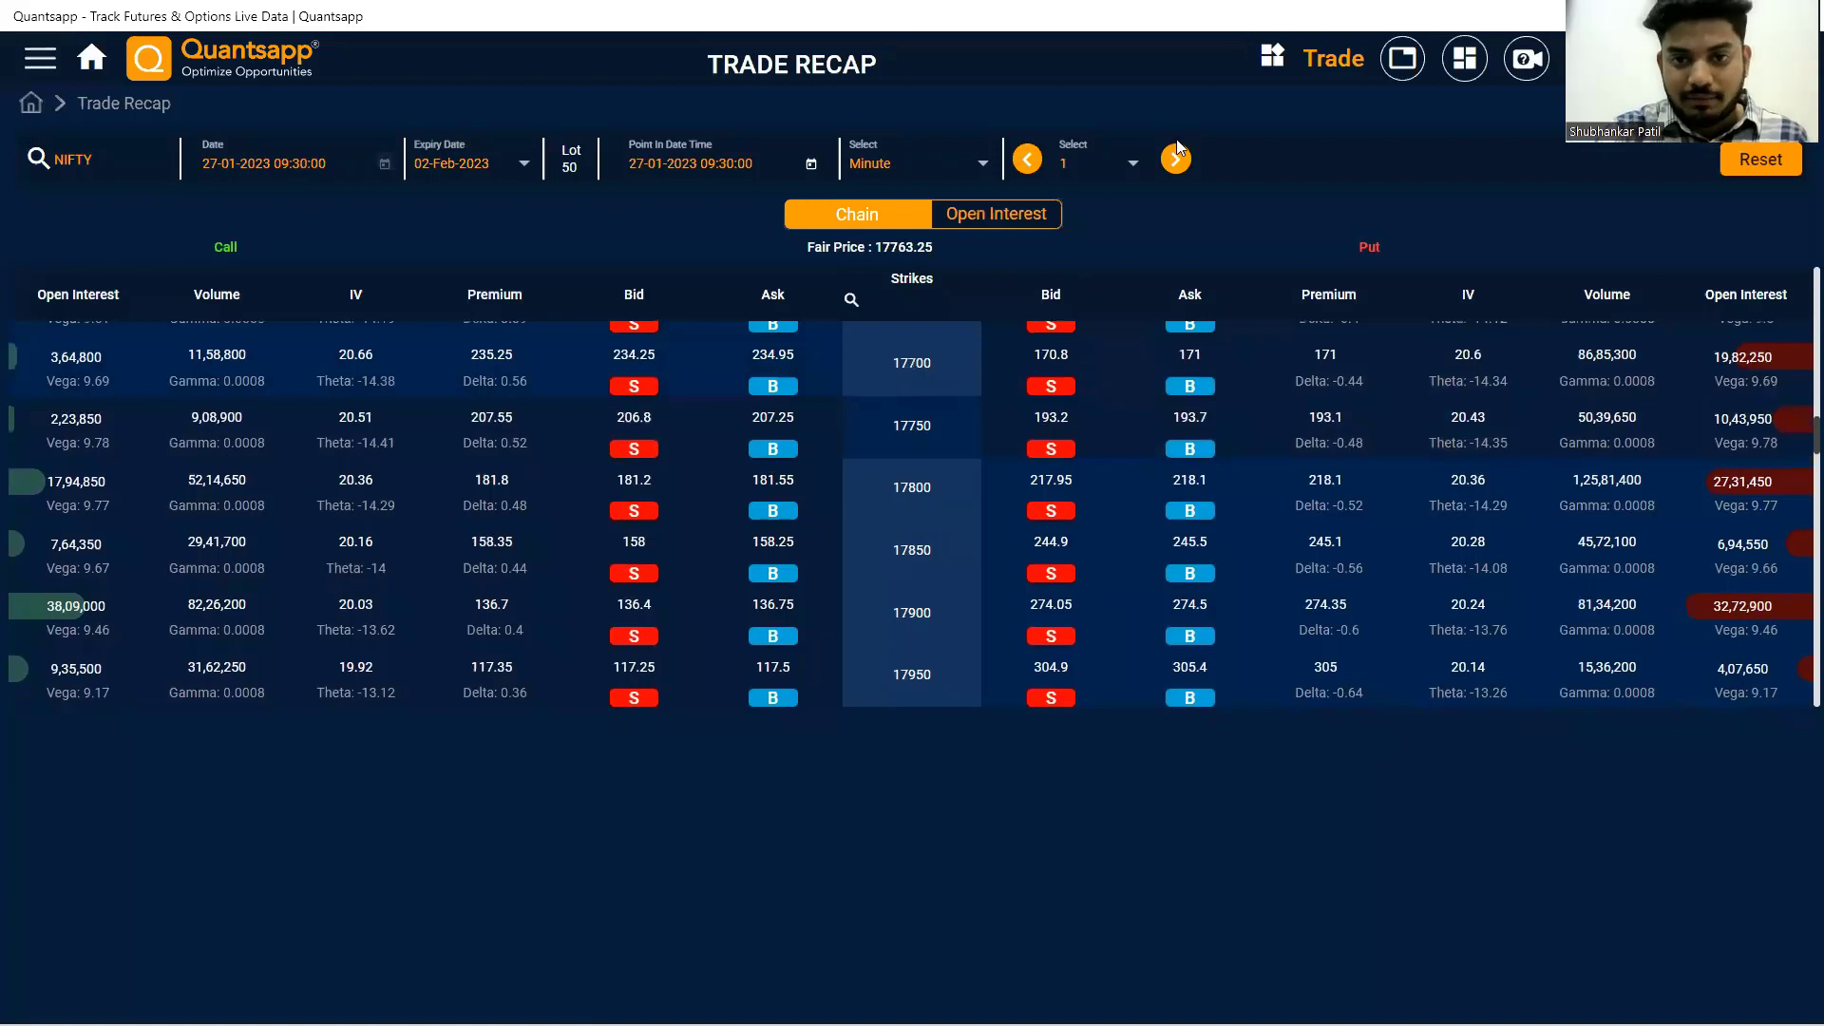
# Step: Examine call and put additions and unwinding by strike in the enlarged open interest chart, and return to the option chain
pyautogui.click(955, 219)
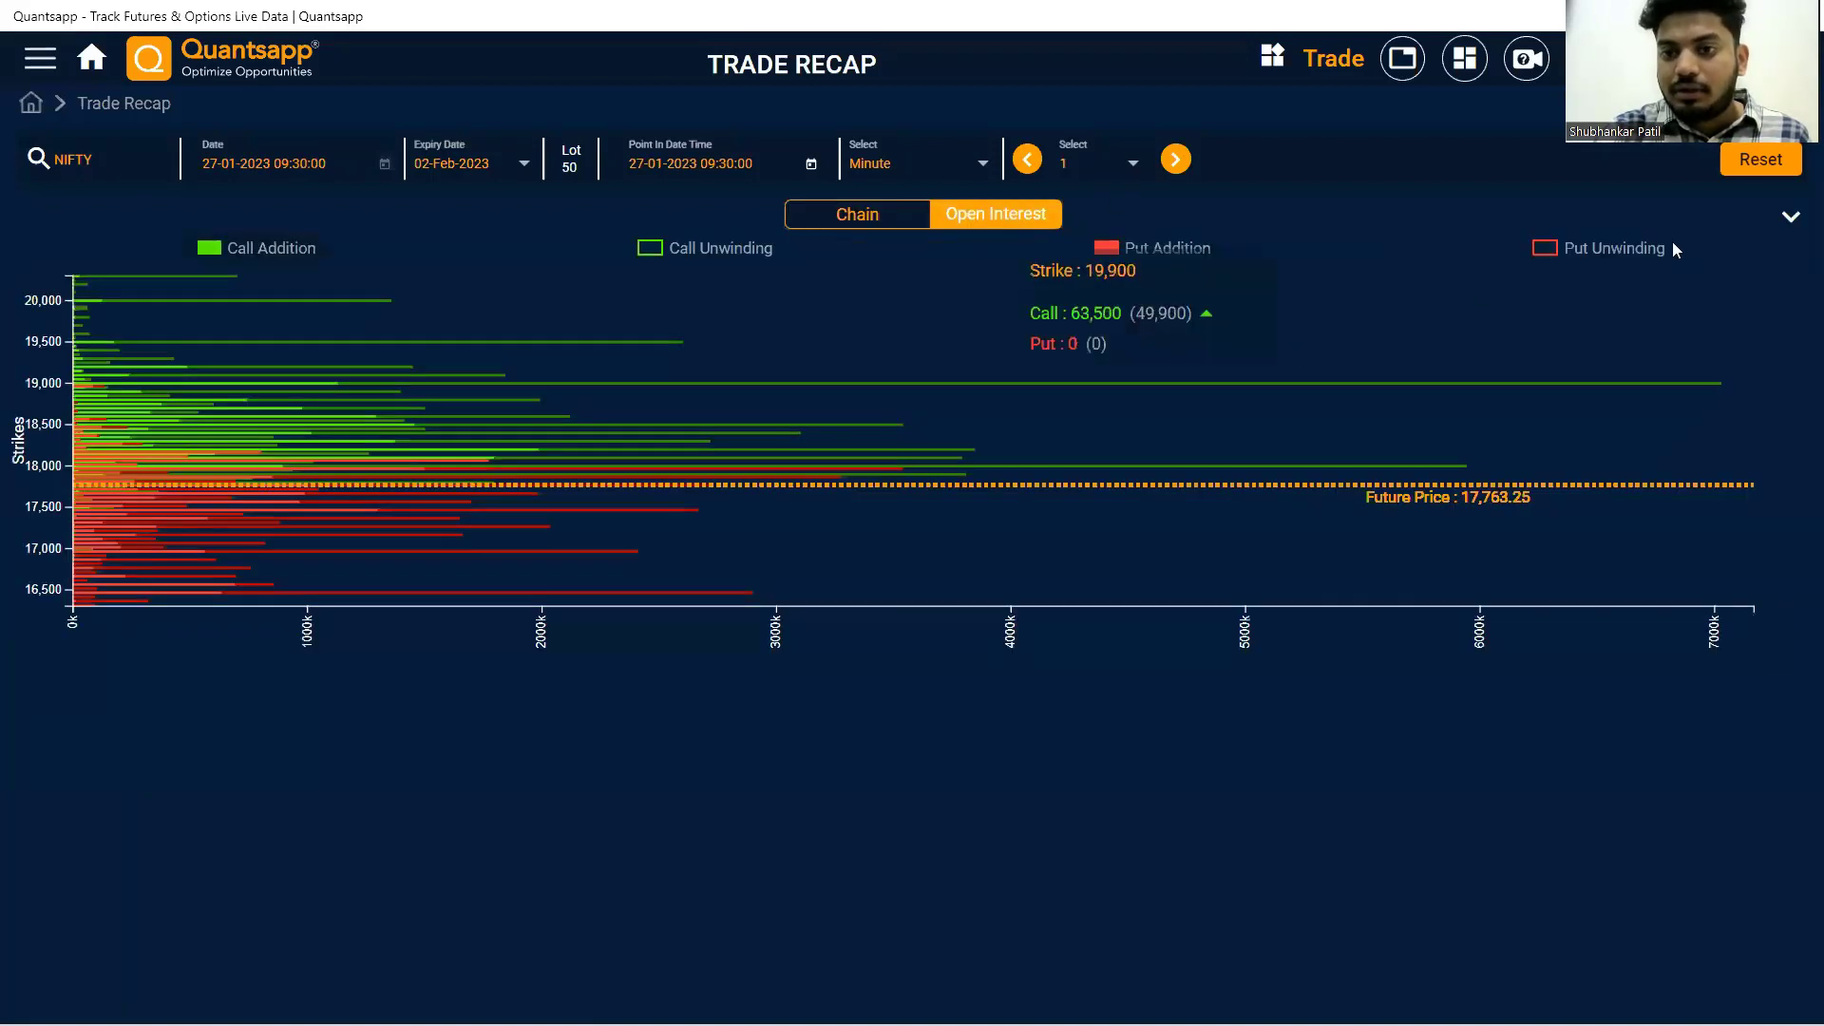
pyautogui.click(1794, 220)
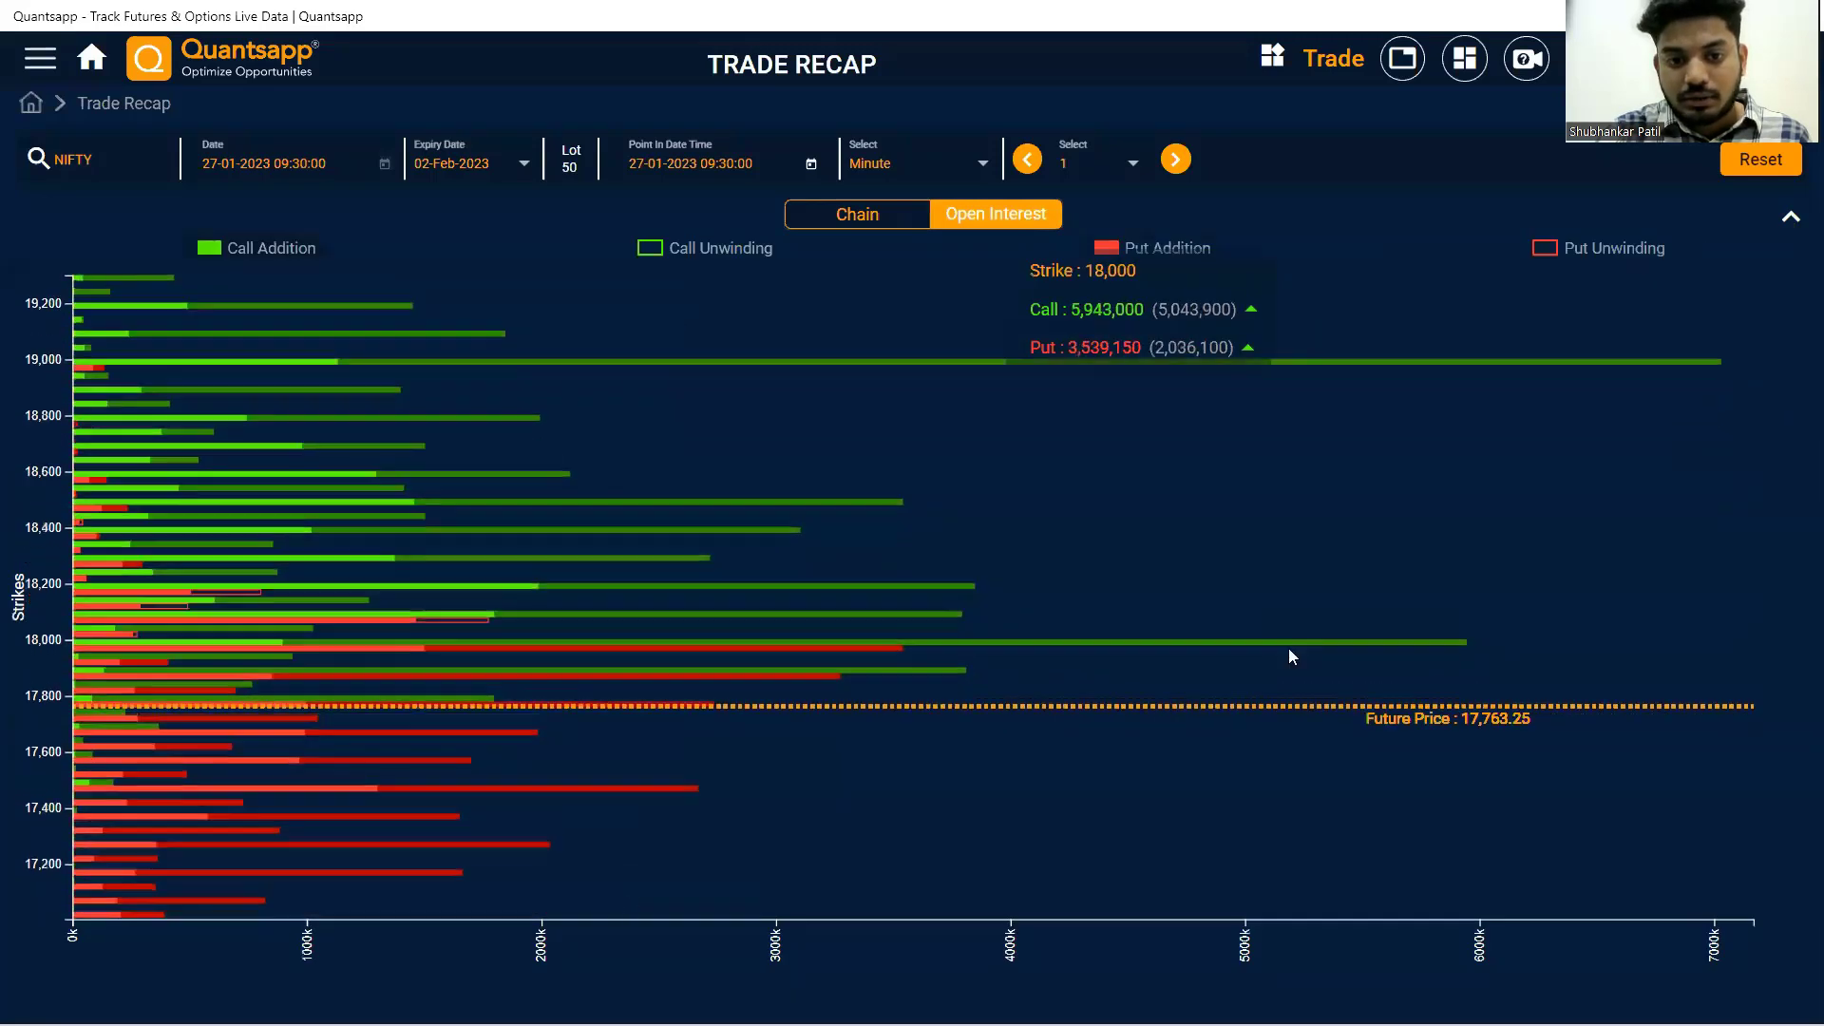
pyautogui.scroll(4, 1288, 648)
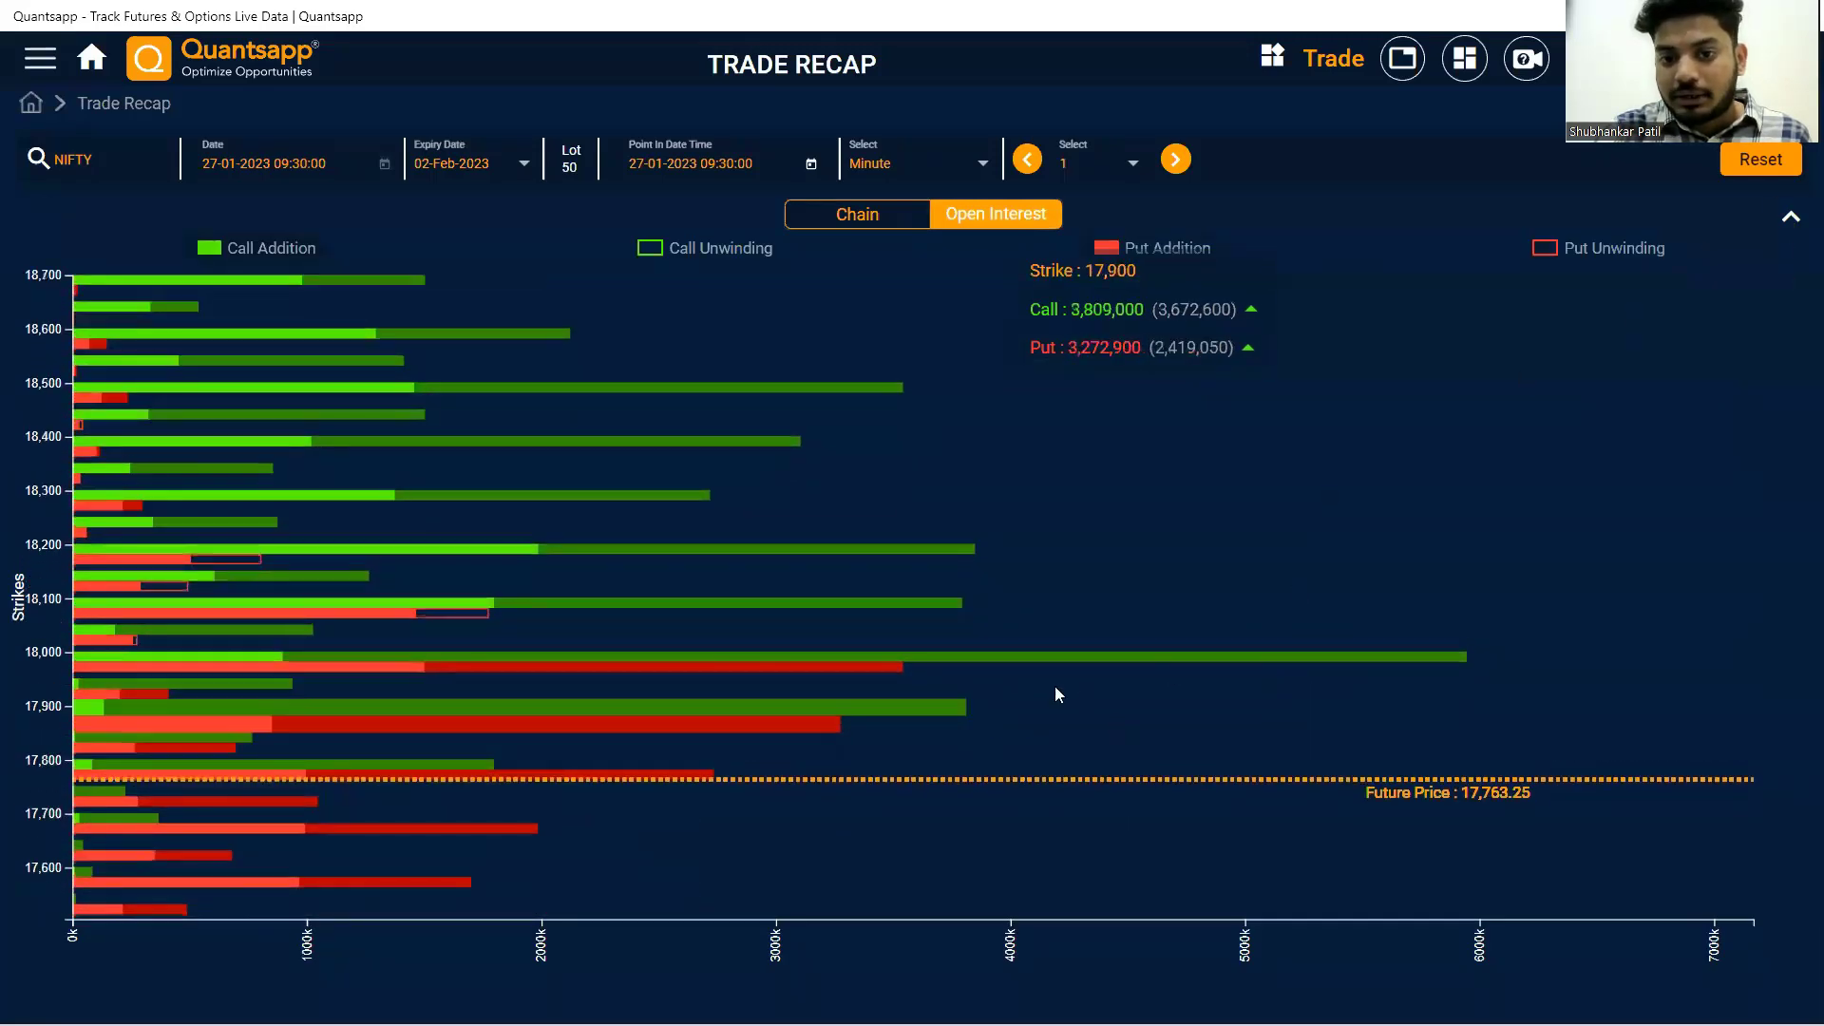
pyautogui.click(1791, 216)
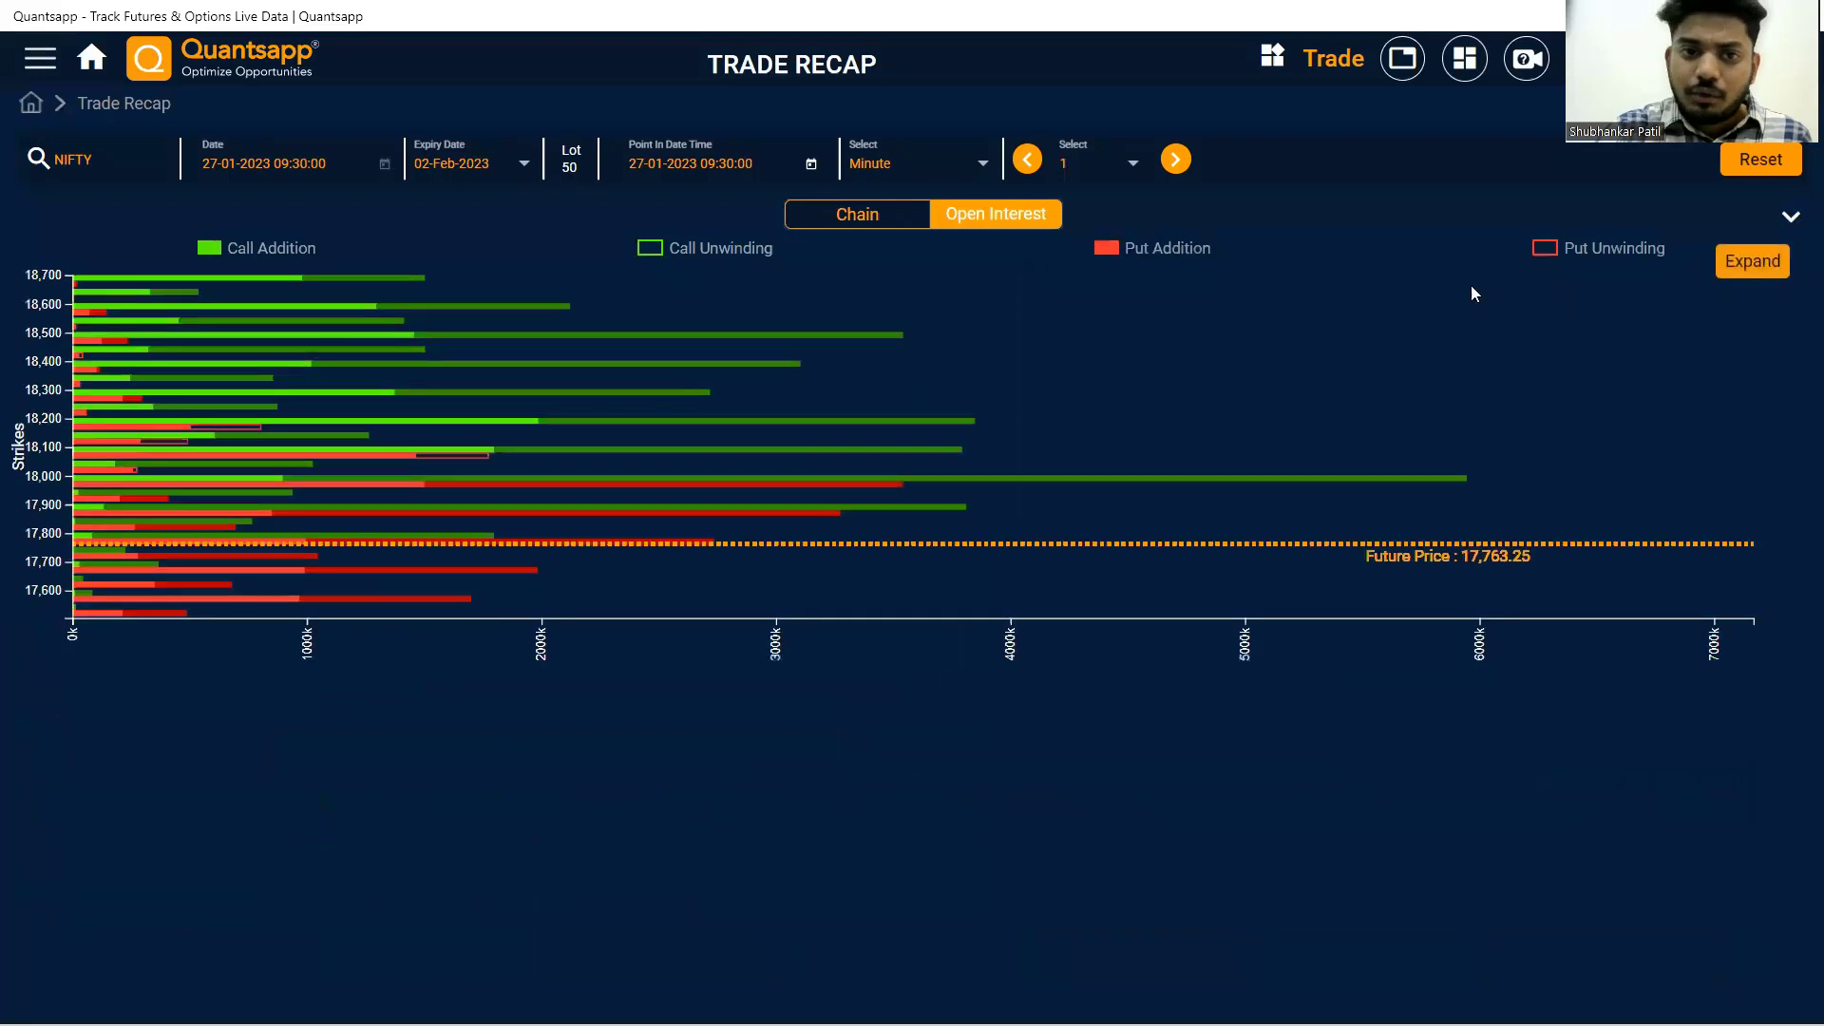
pyautogui.click(852, 228)
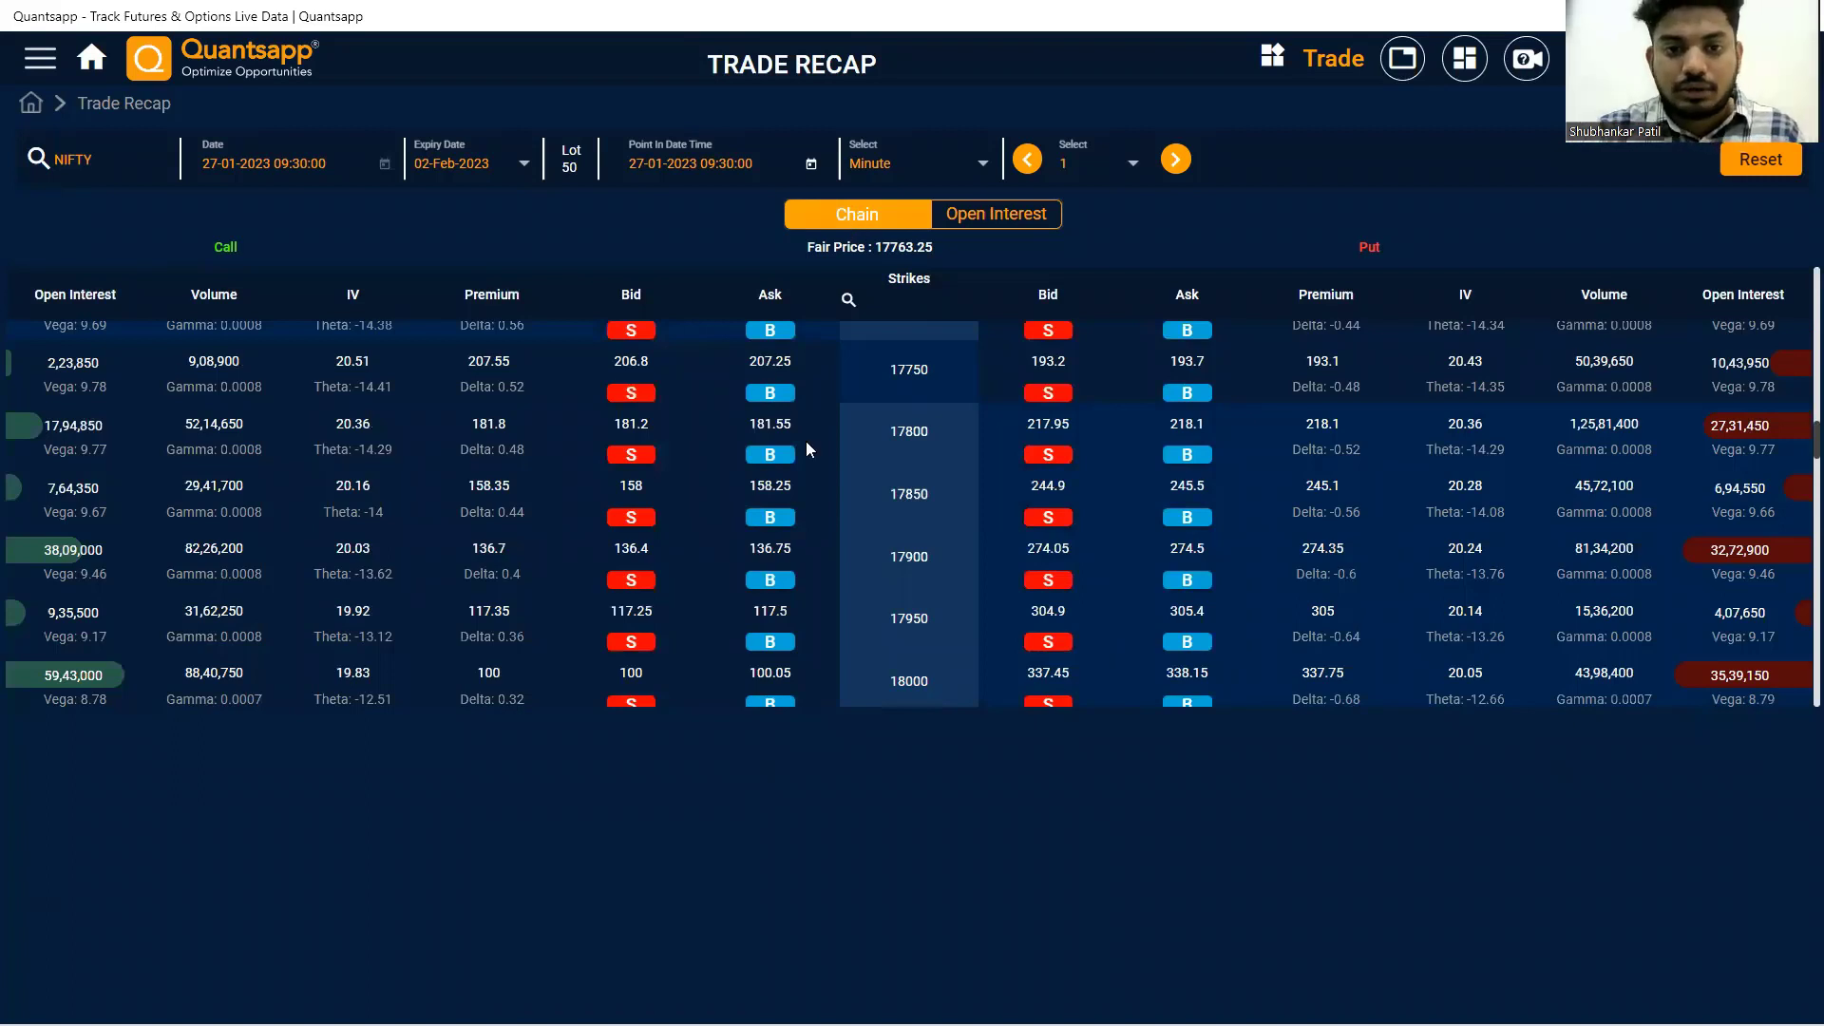
pyautogui.scroll(1, 805, 441)
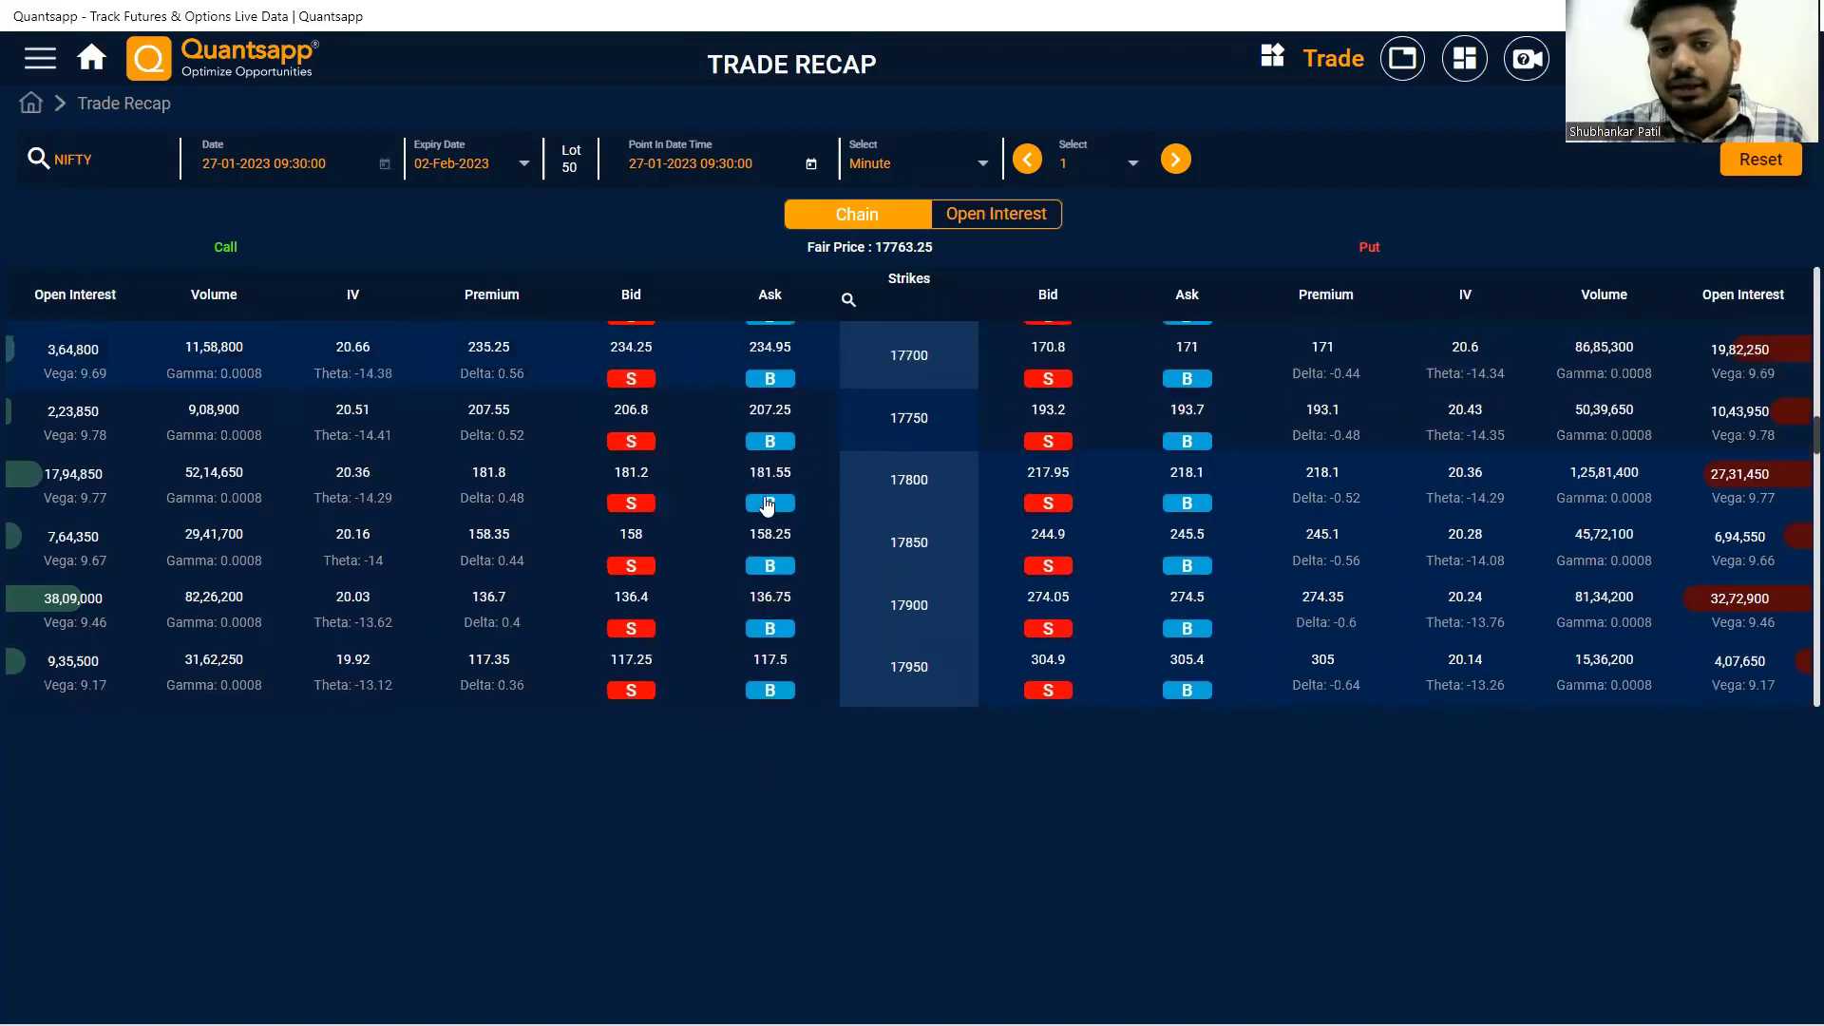
pyautogui.click(1187, 441)
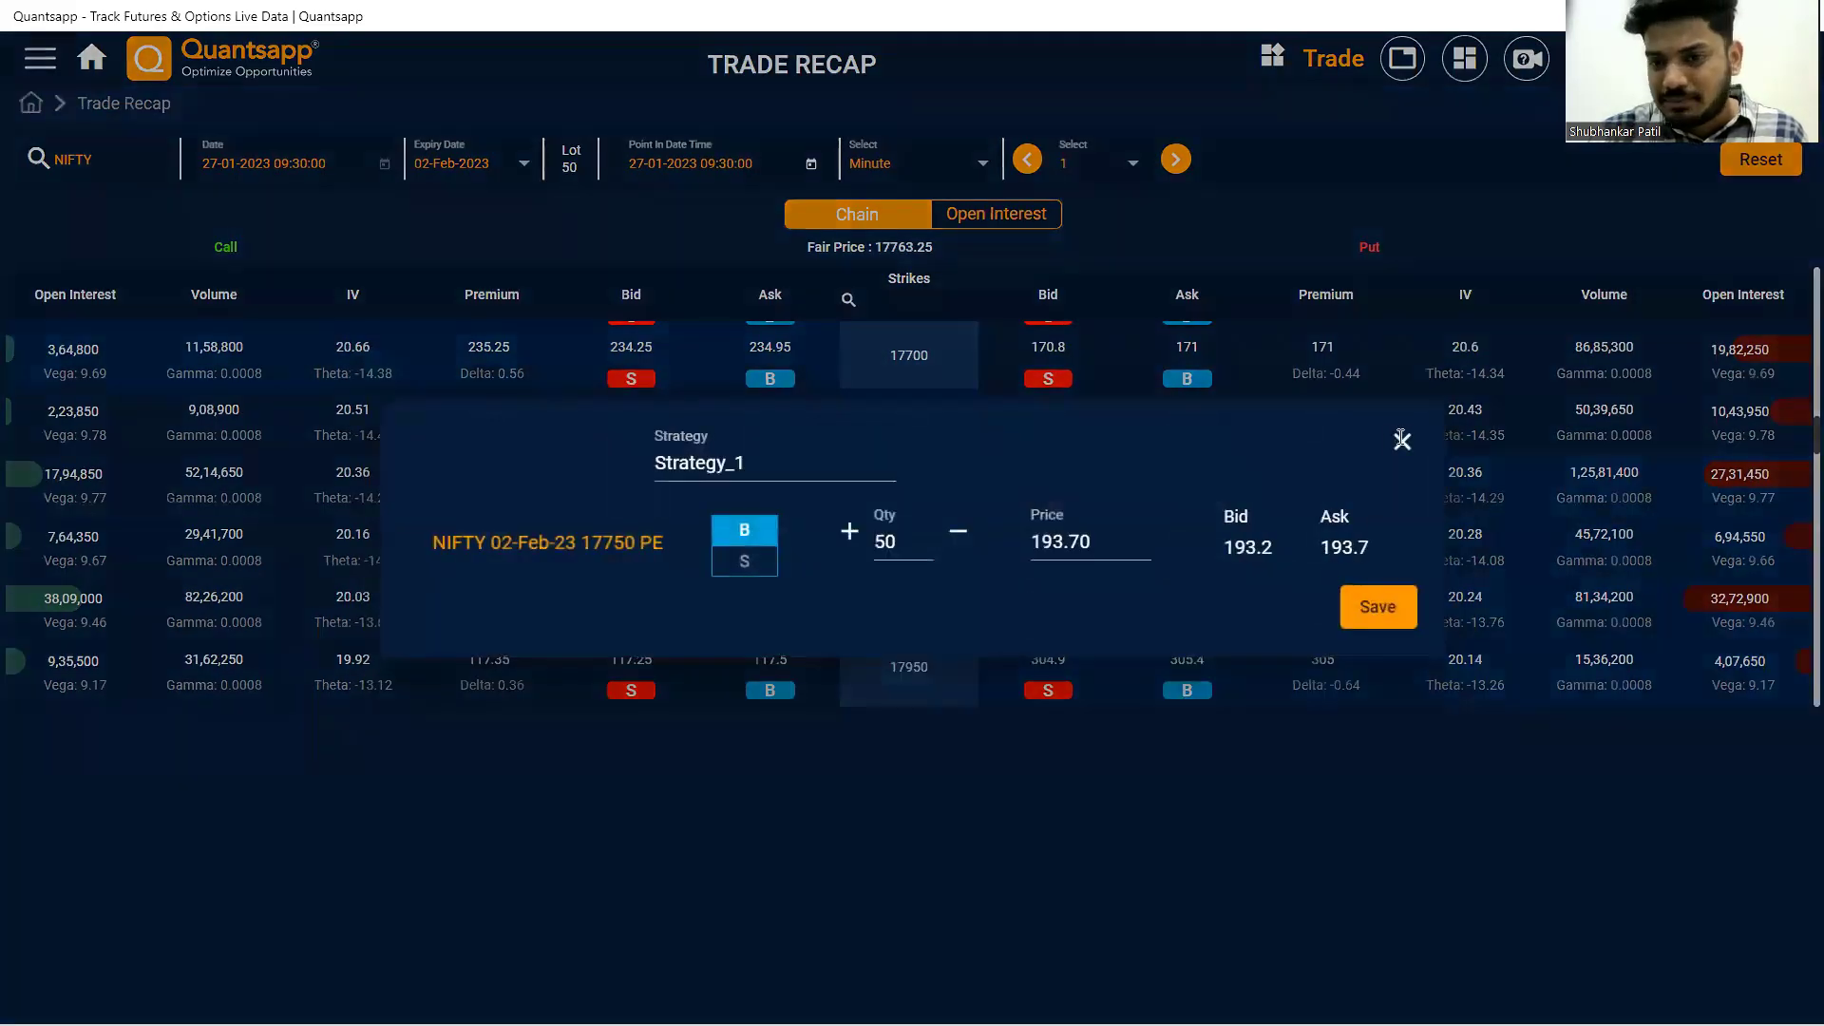
pyautogui.click(1401, 439)
pyautogui.click(1186, 504)
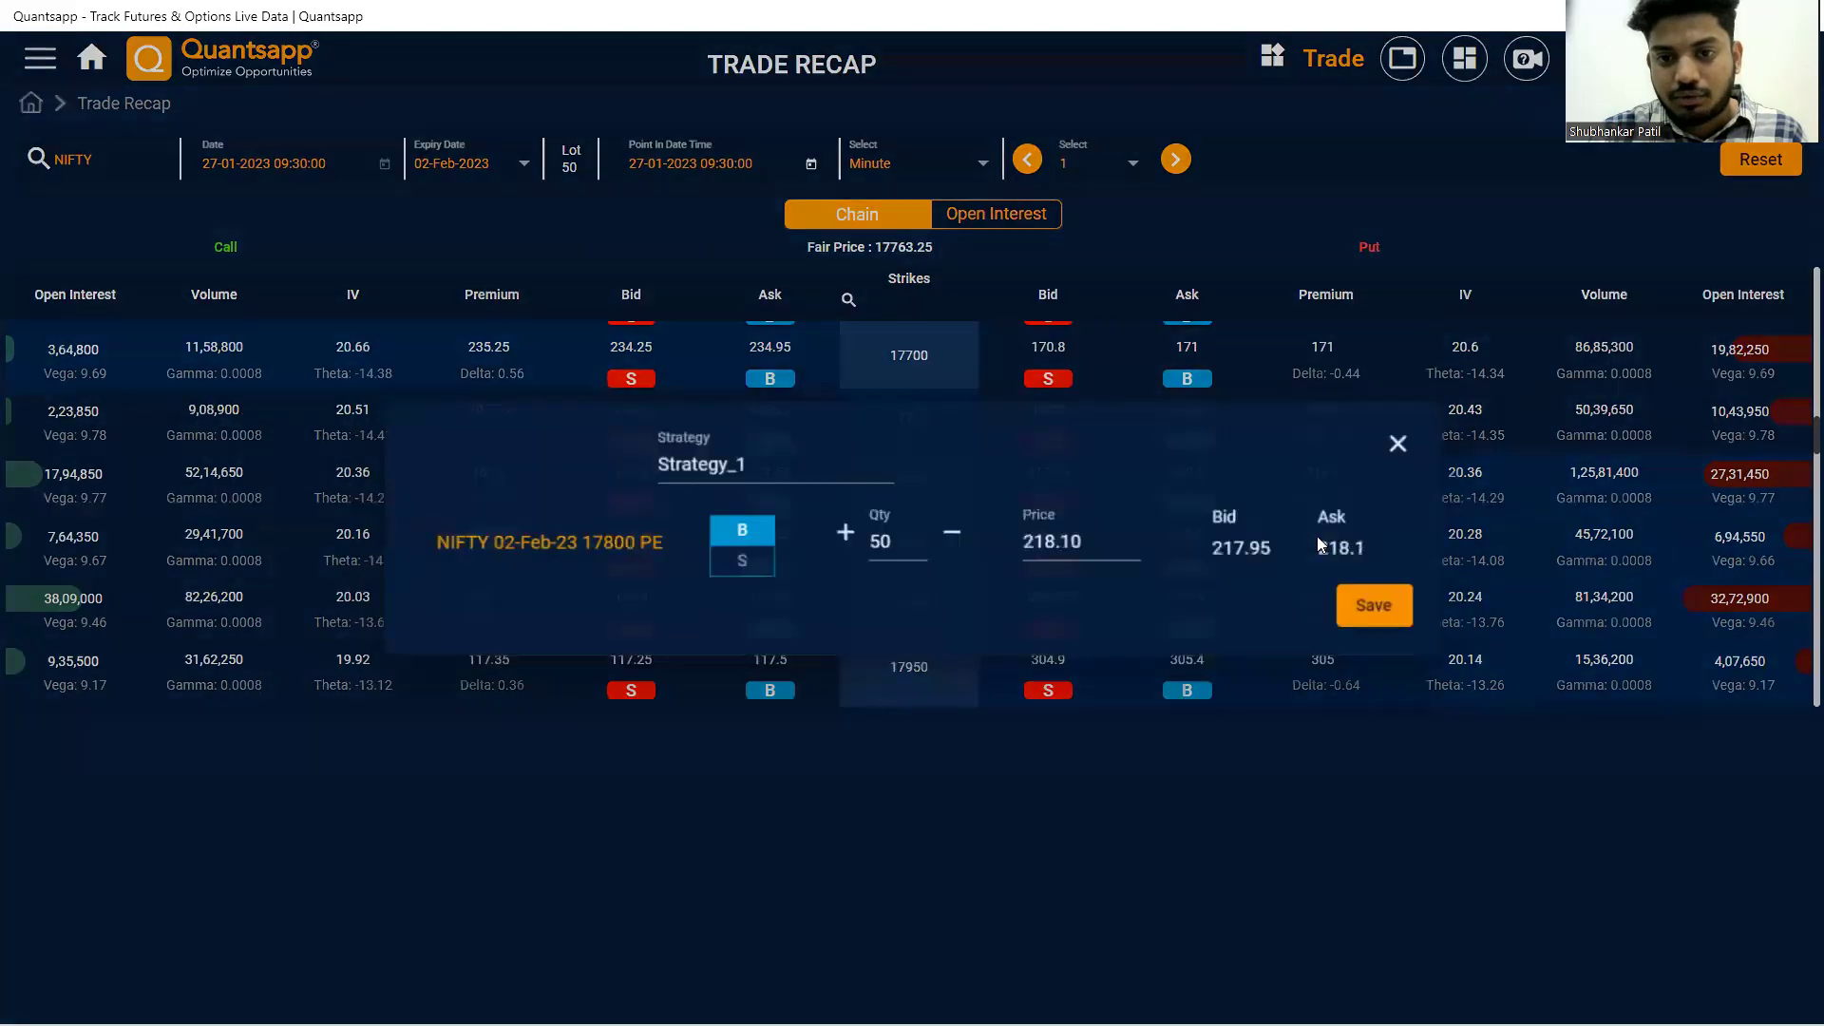
pyautogui.click(1409, 439)
# Step: Add a buy of 50 NIFTY 02-Feb-23 17650 PE at 149.45 to Strategy_1
pyautogui.scroll(1, 1226, 433)
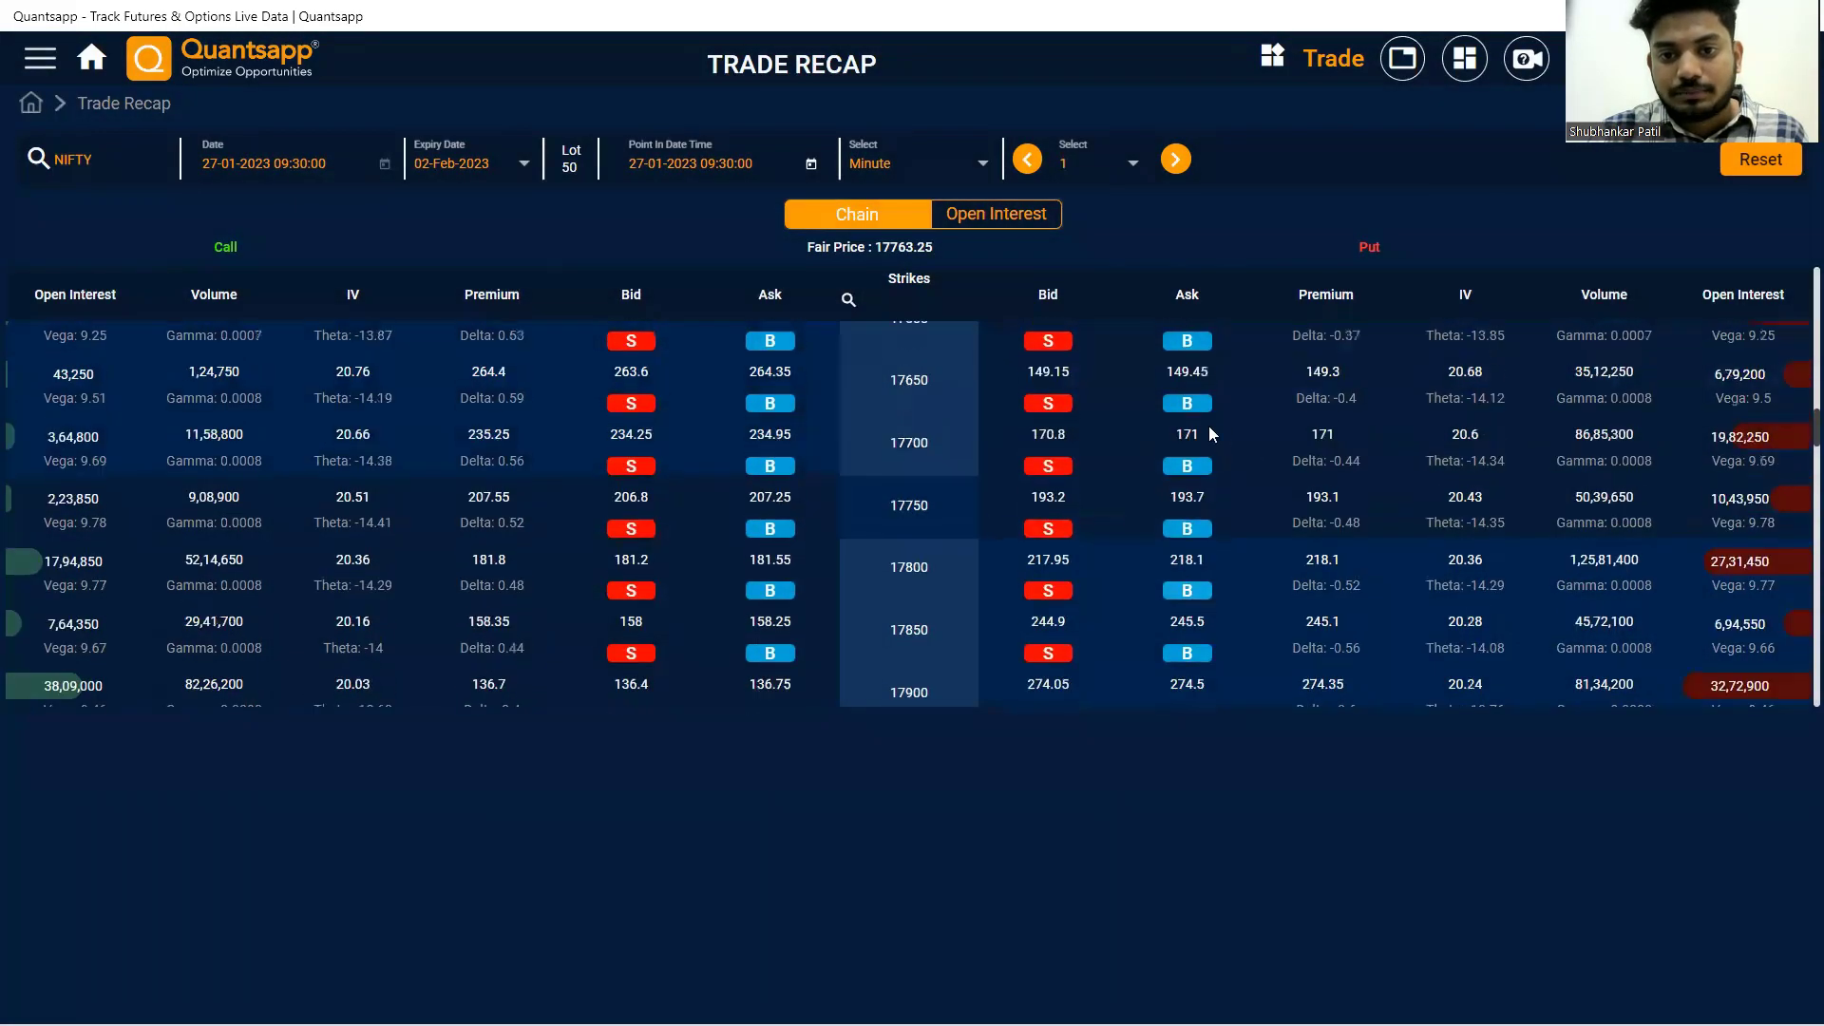
pyautogui.click(1188, 402)
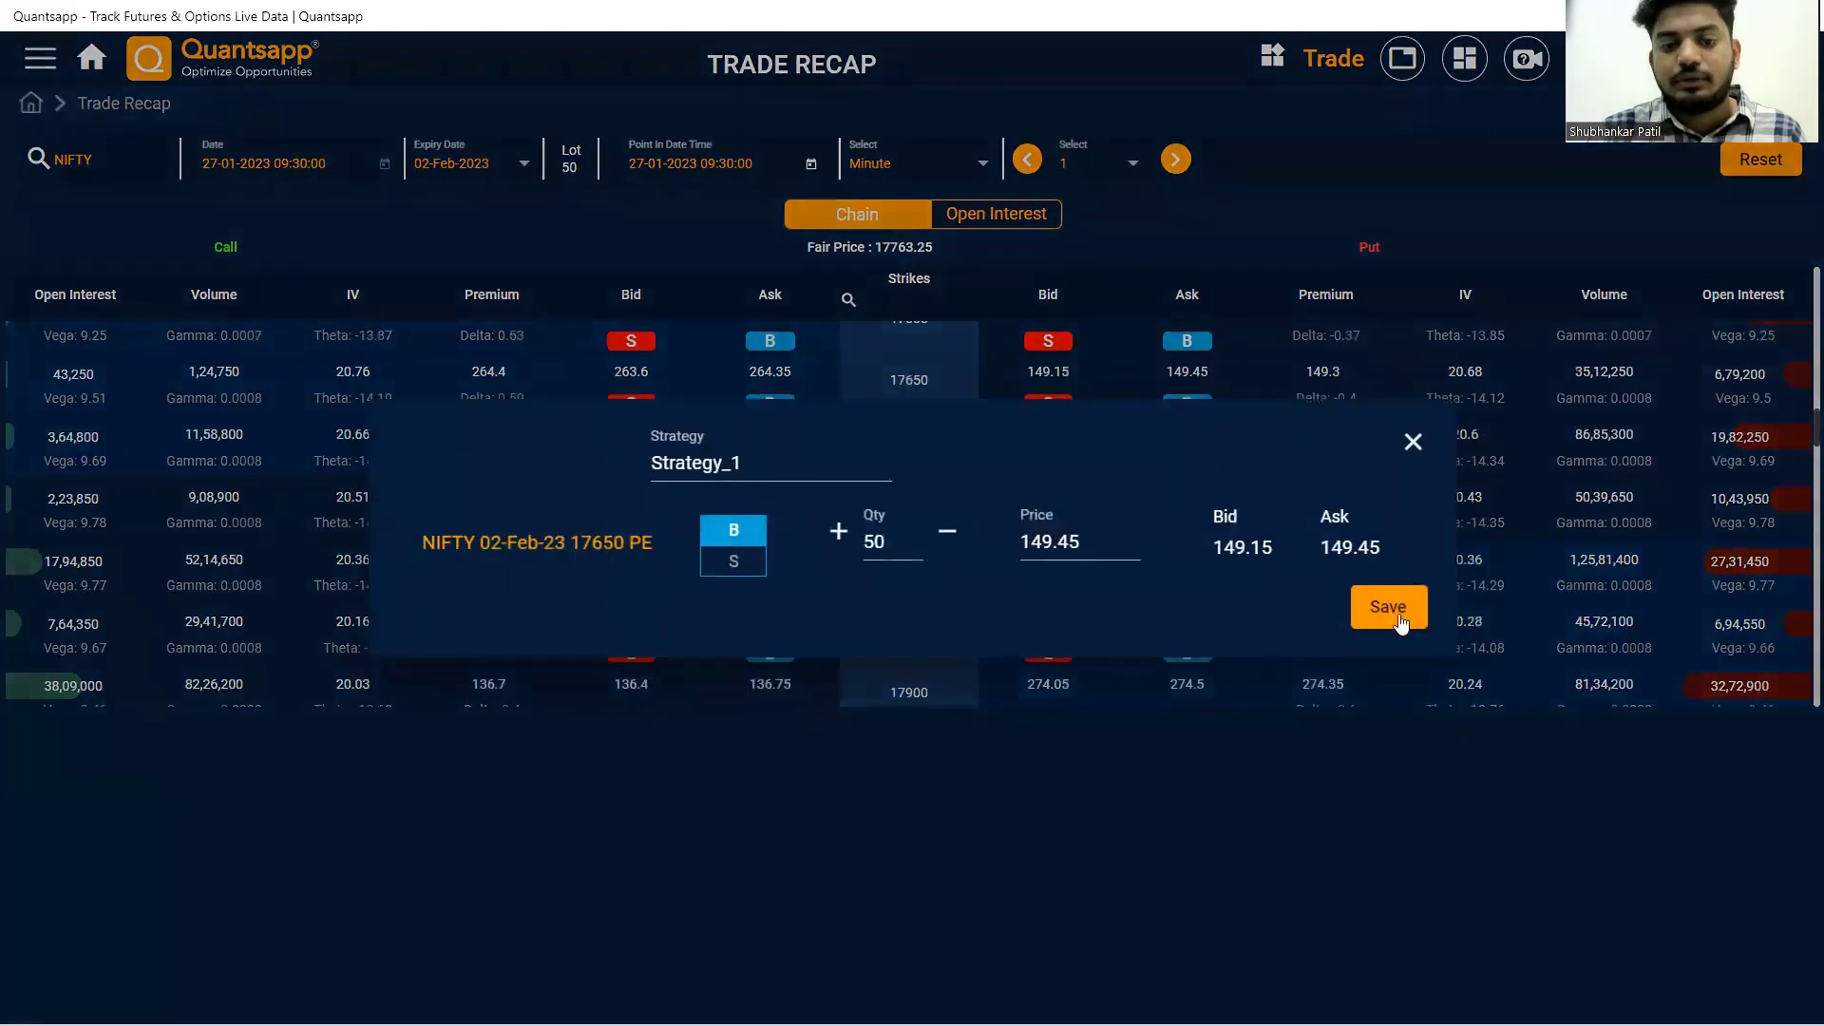
pyautogui.click(1399, 616)
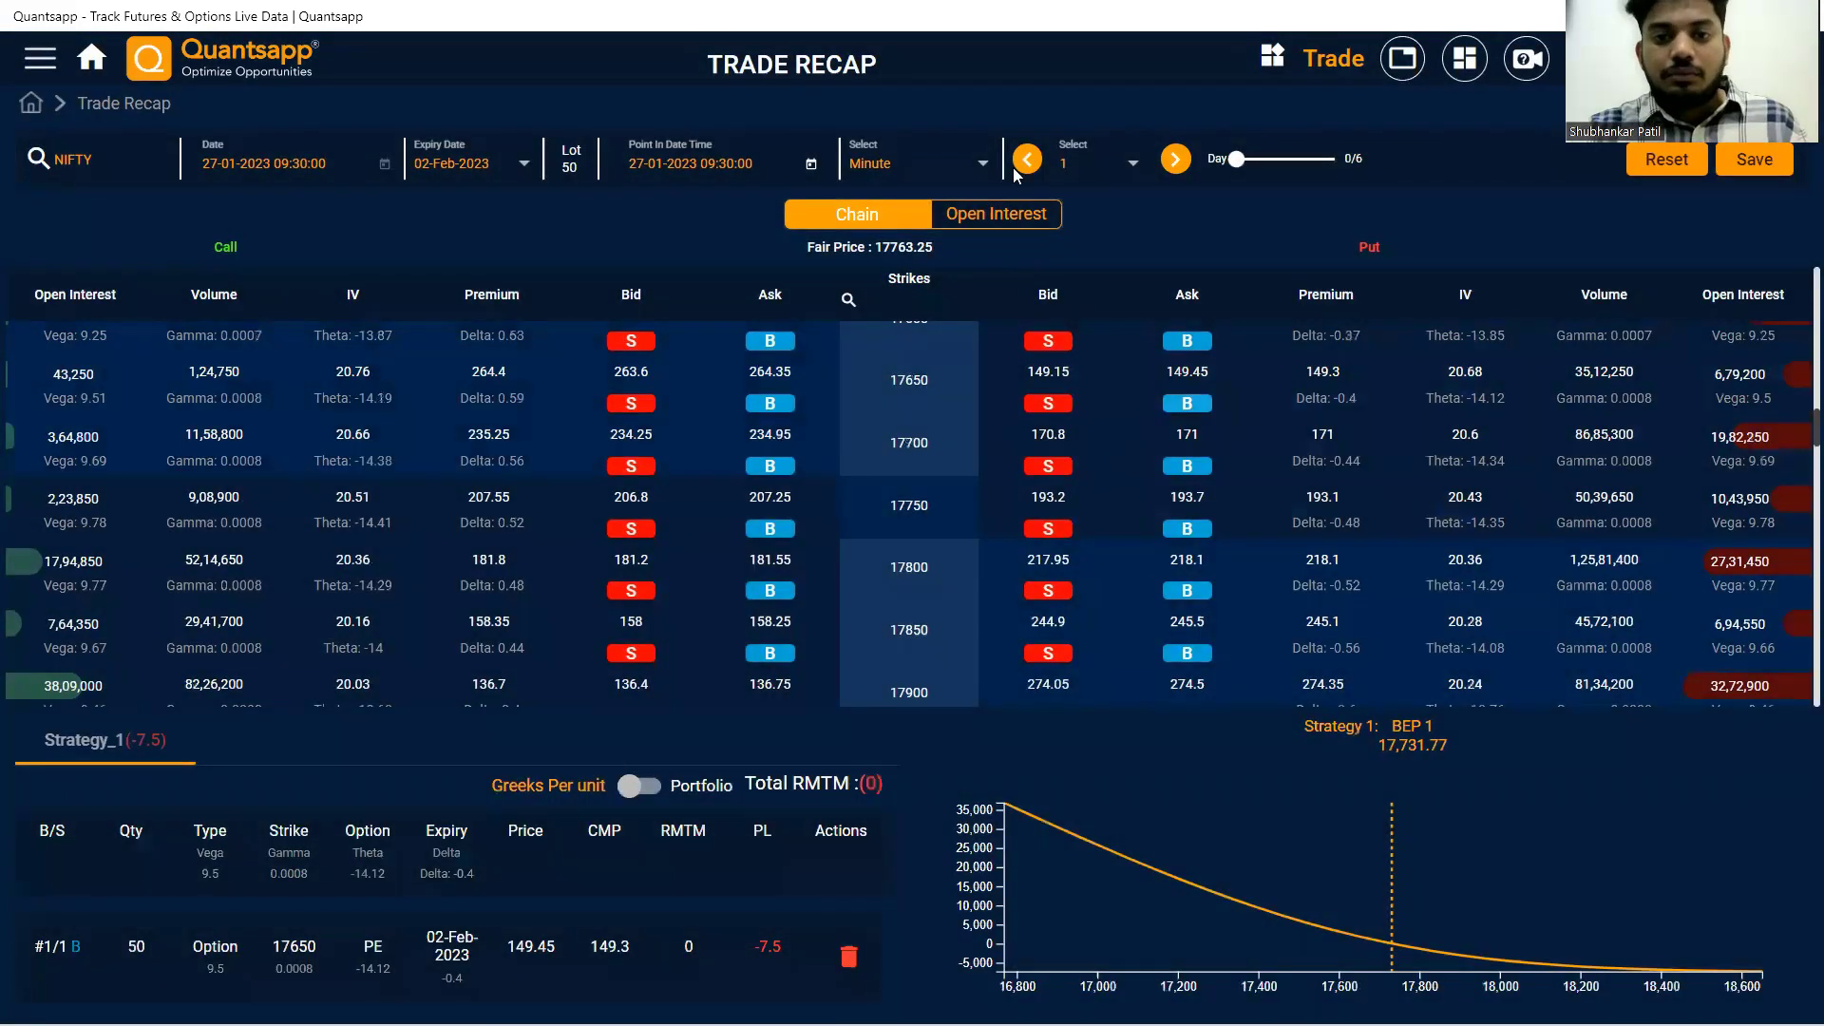
# Step: Advance the recap by one minute, change the time interval to Hour and advance by two one-hour steps
pyautogui.click(1176, 159)
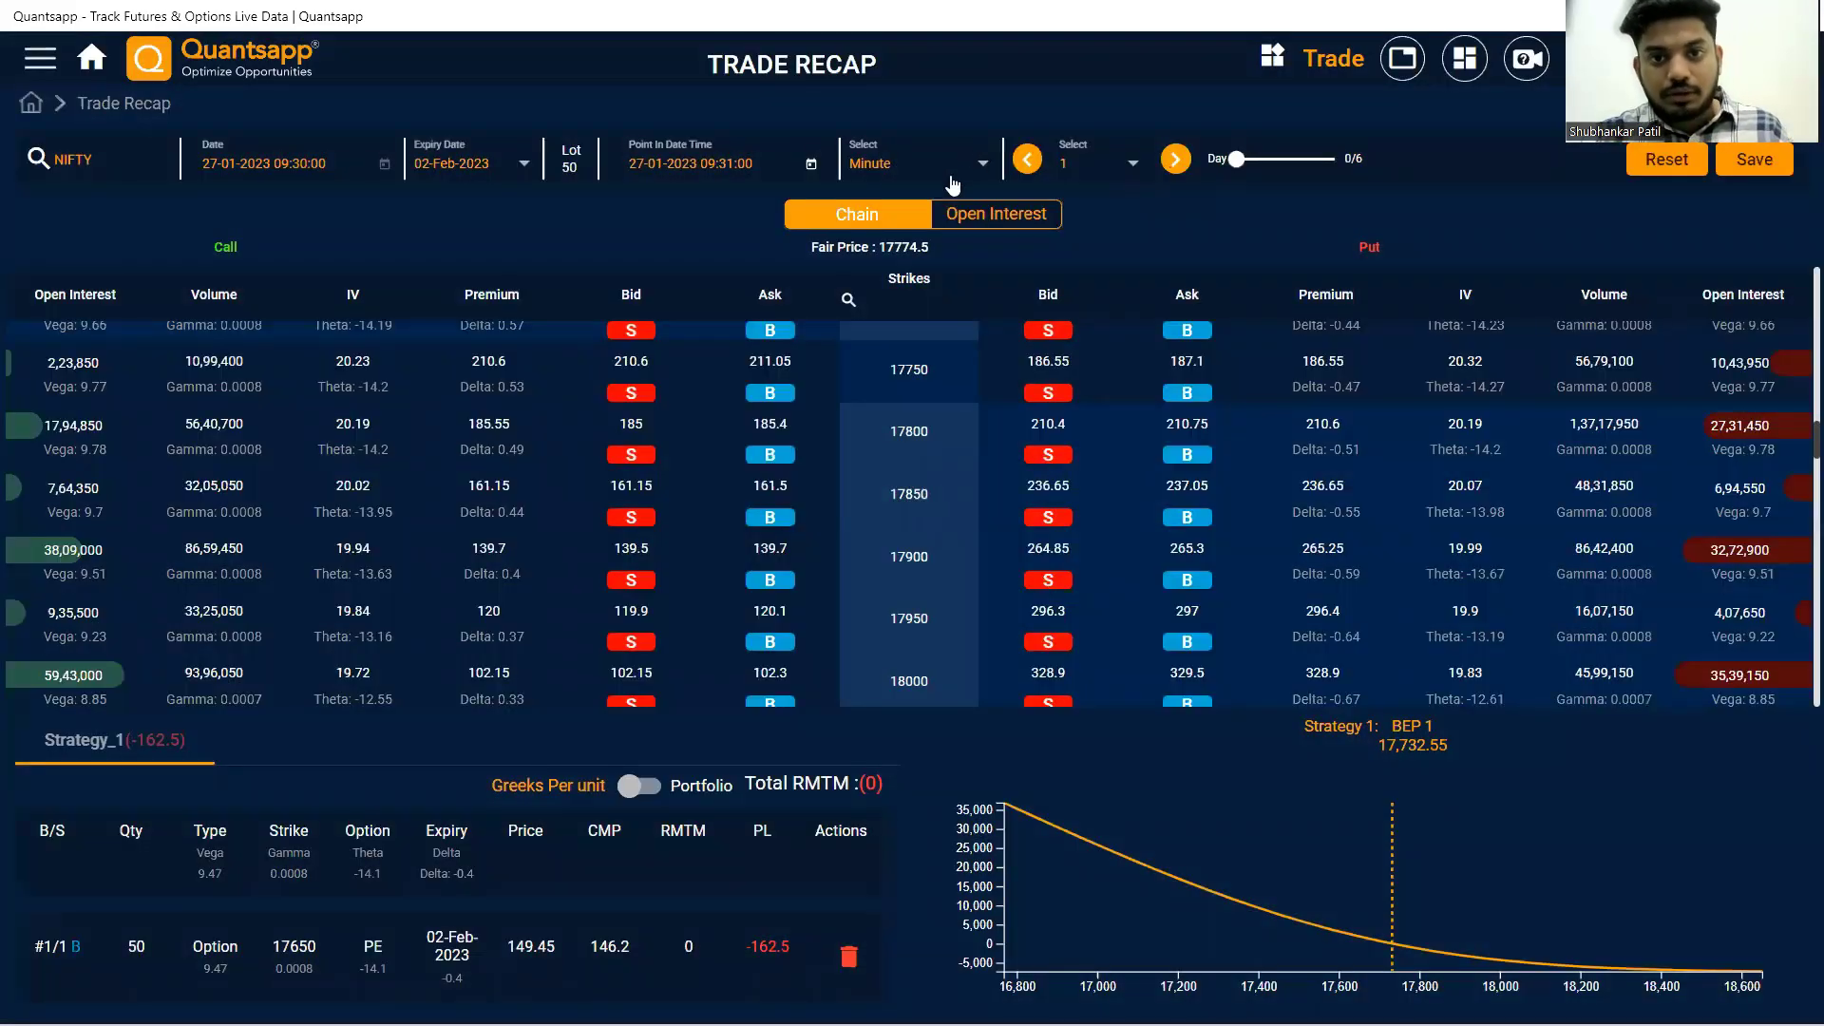
pyautogui.click(901, 160)
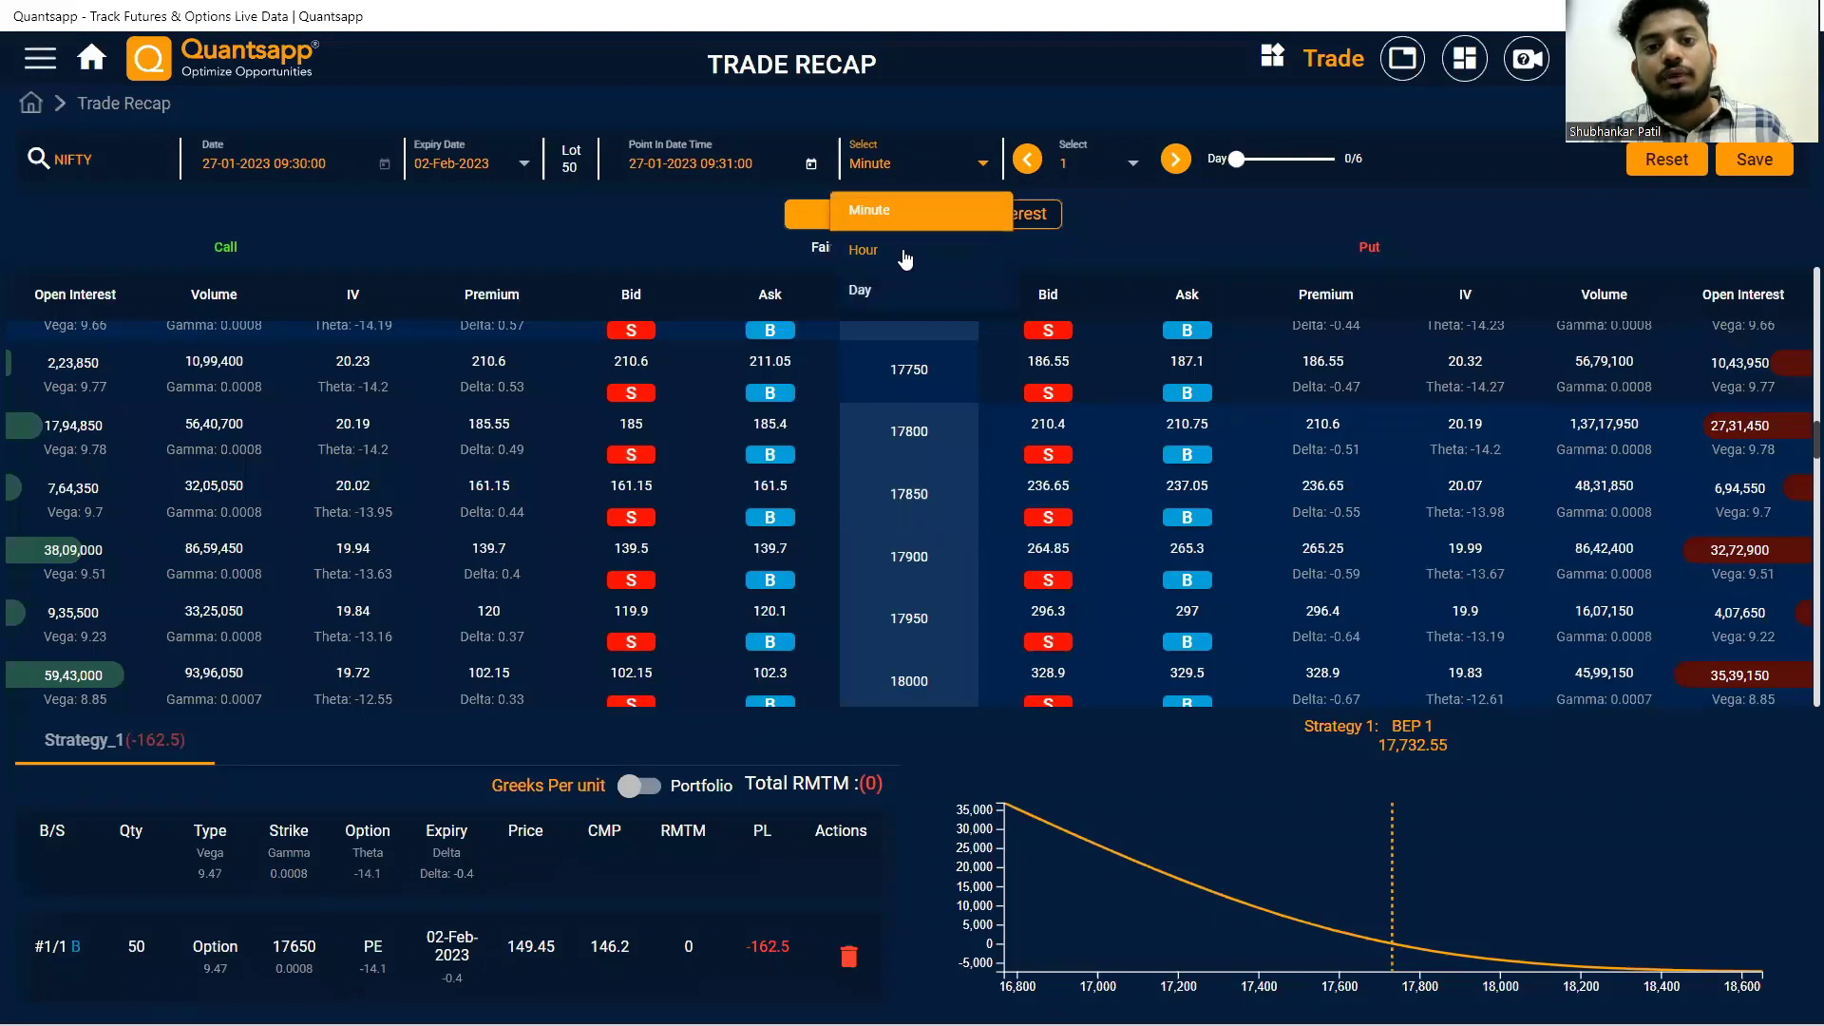
pyautogui.click(904, 249)
pyautogui.click(1175, 163)
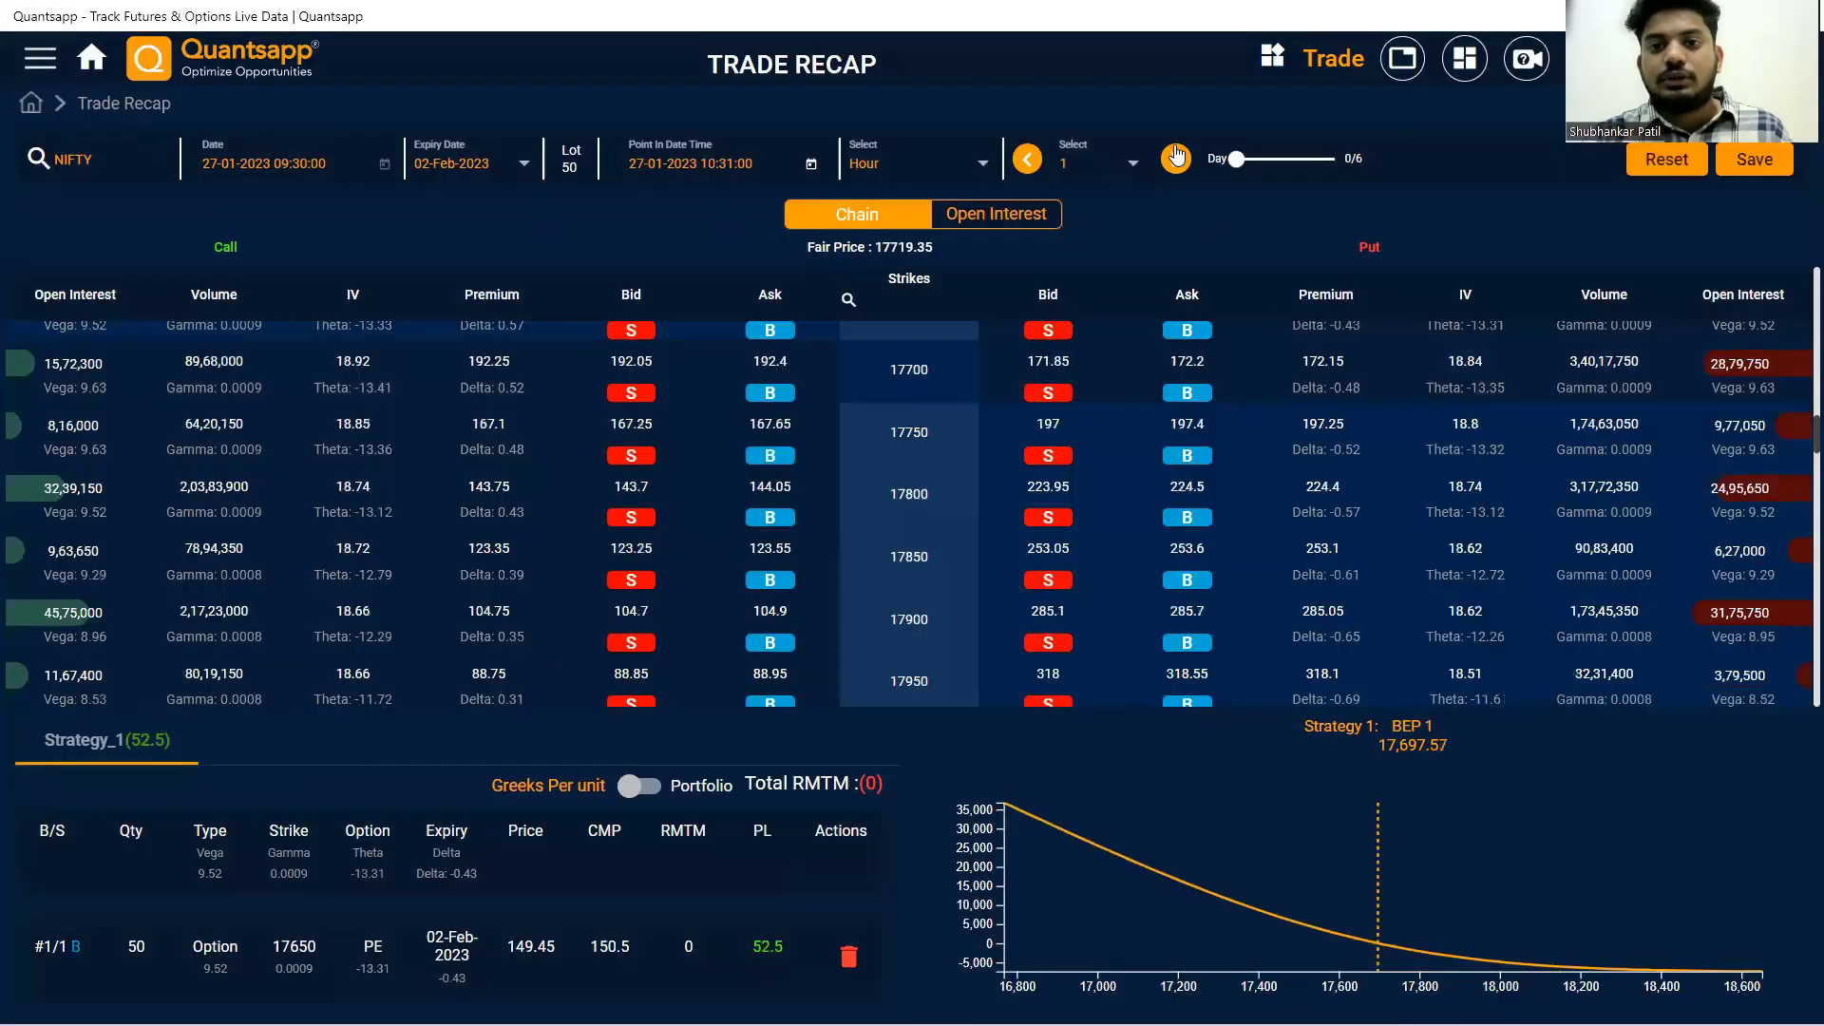
pyautogui.click(1176, 154)
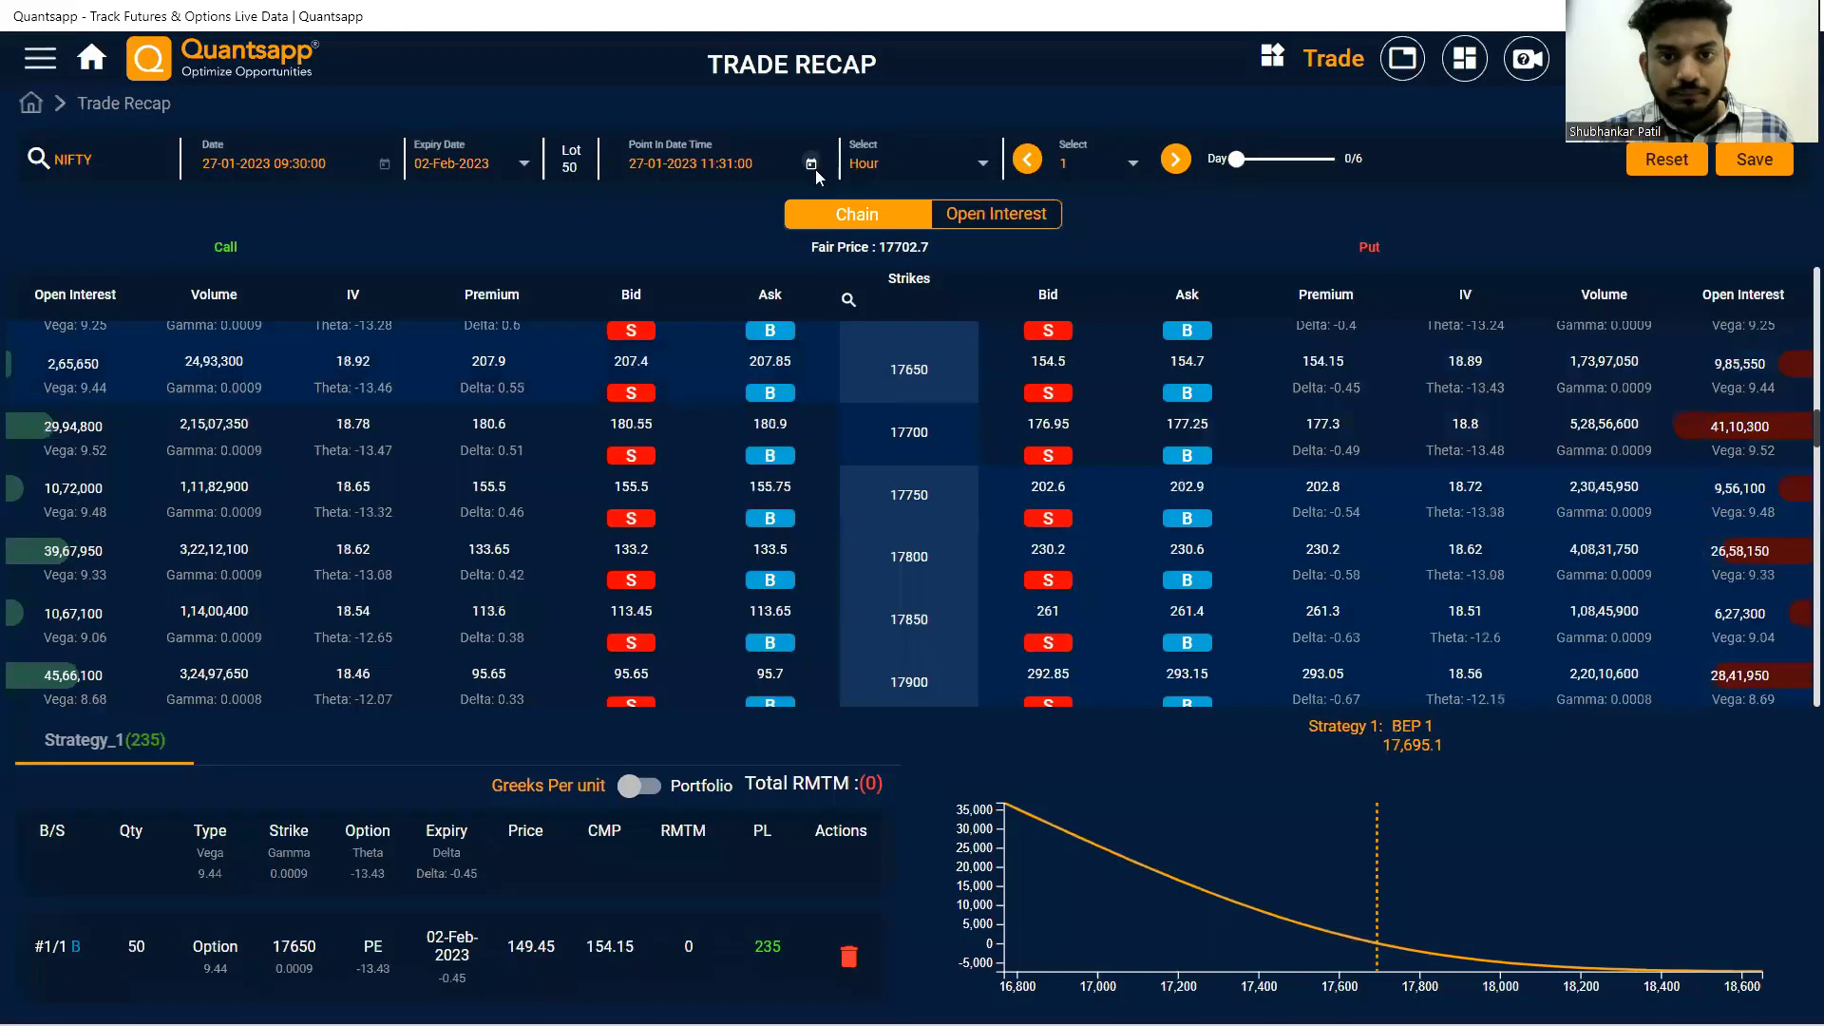
# Step: Set the point-in-time date to 30 January 2023, keeping the time at 11:31:00
pyautogui.click(811, 165)
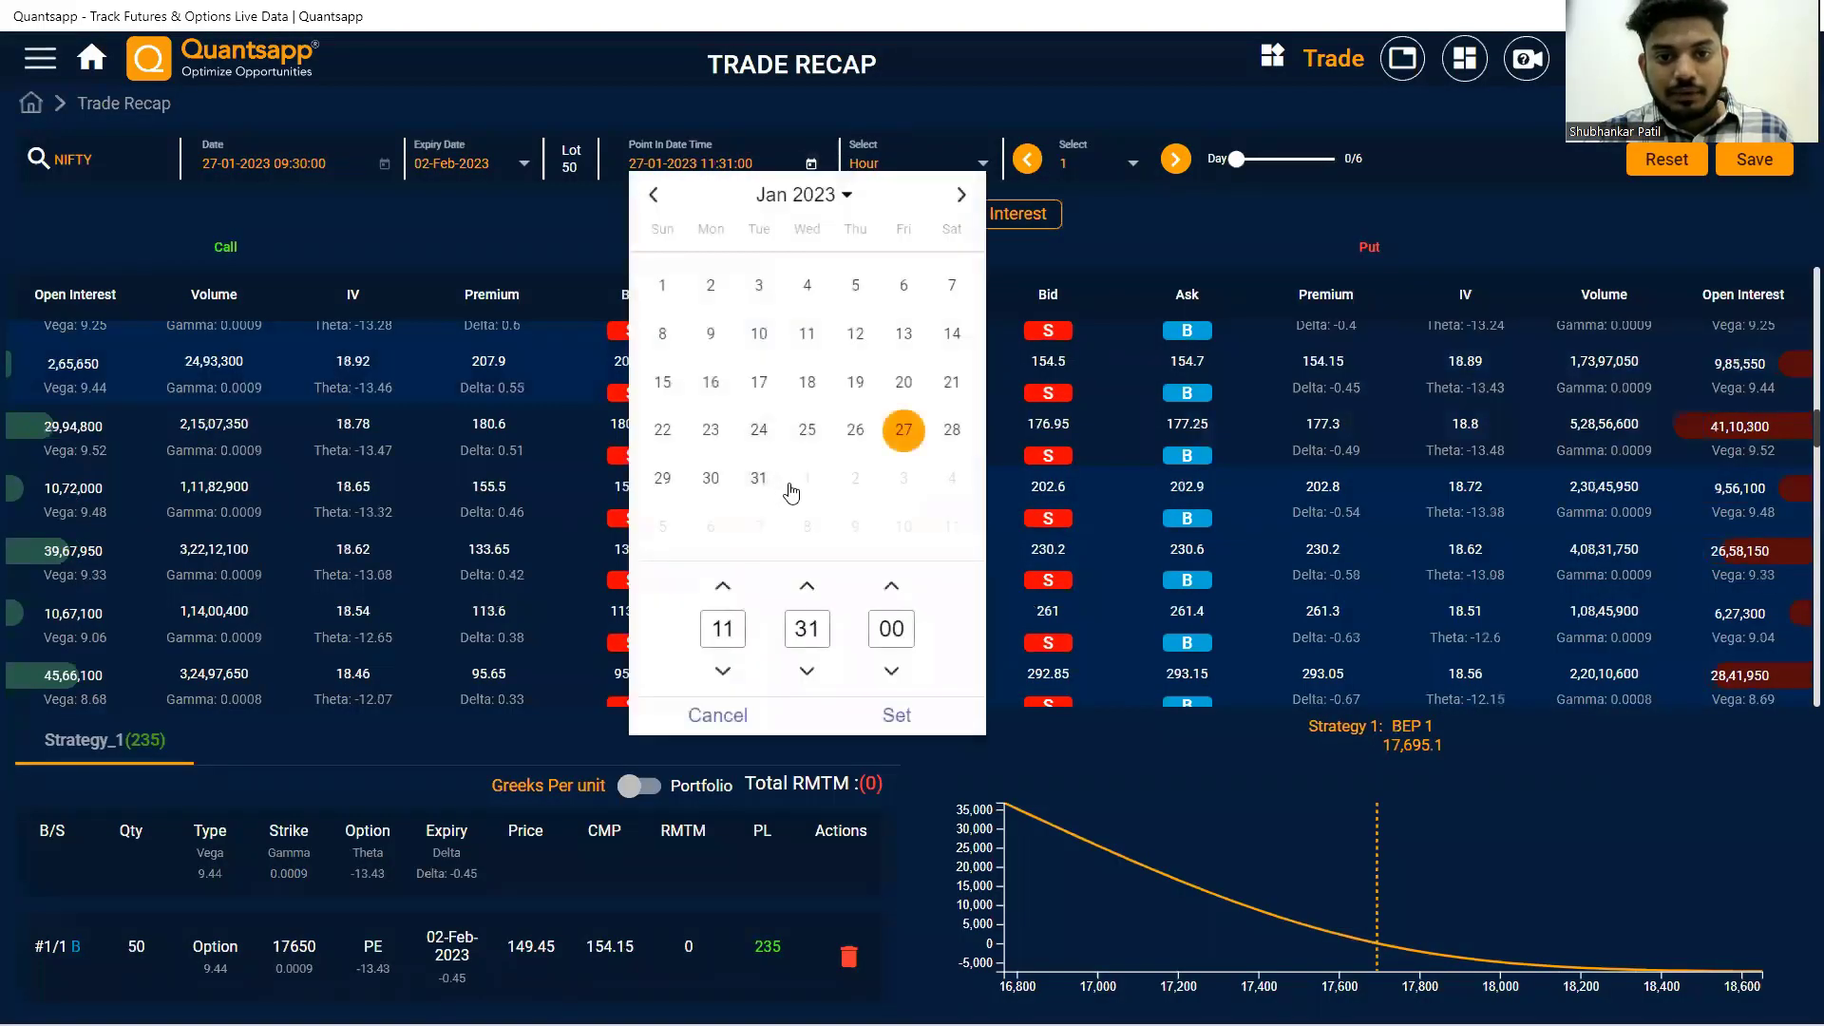
pyautogui.click(710, 480)
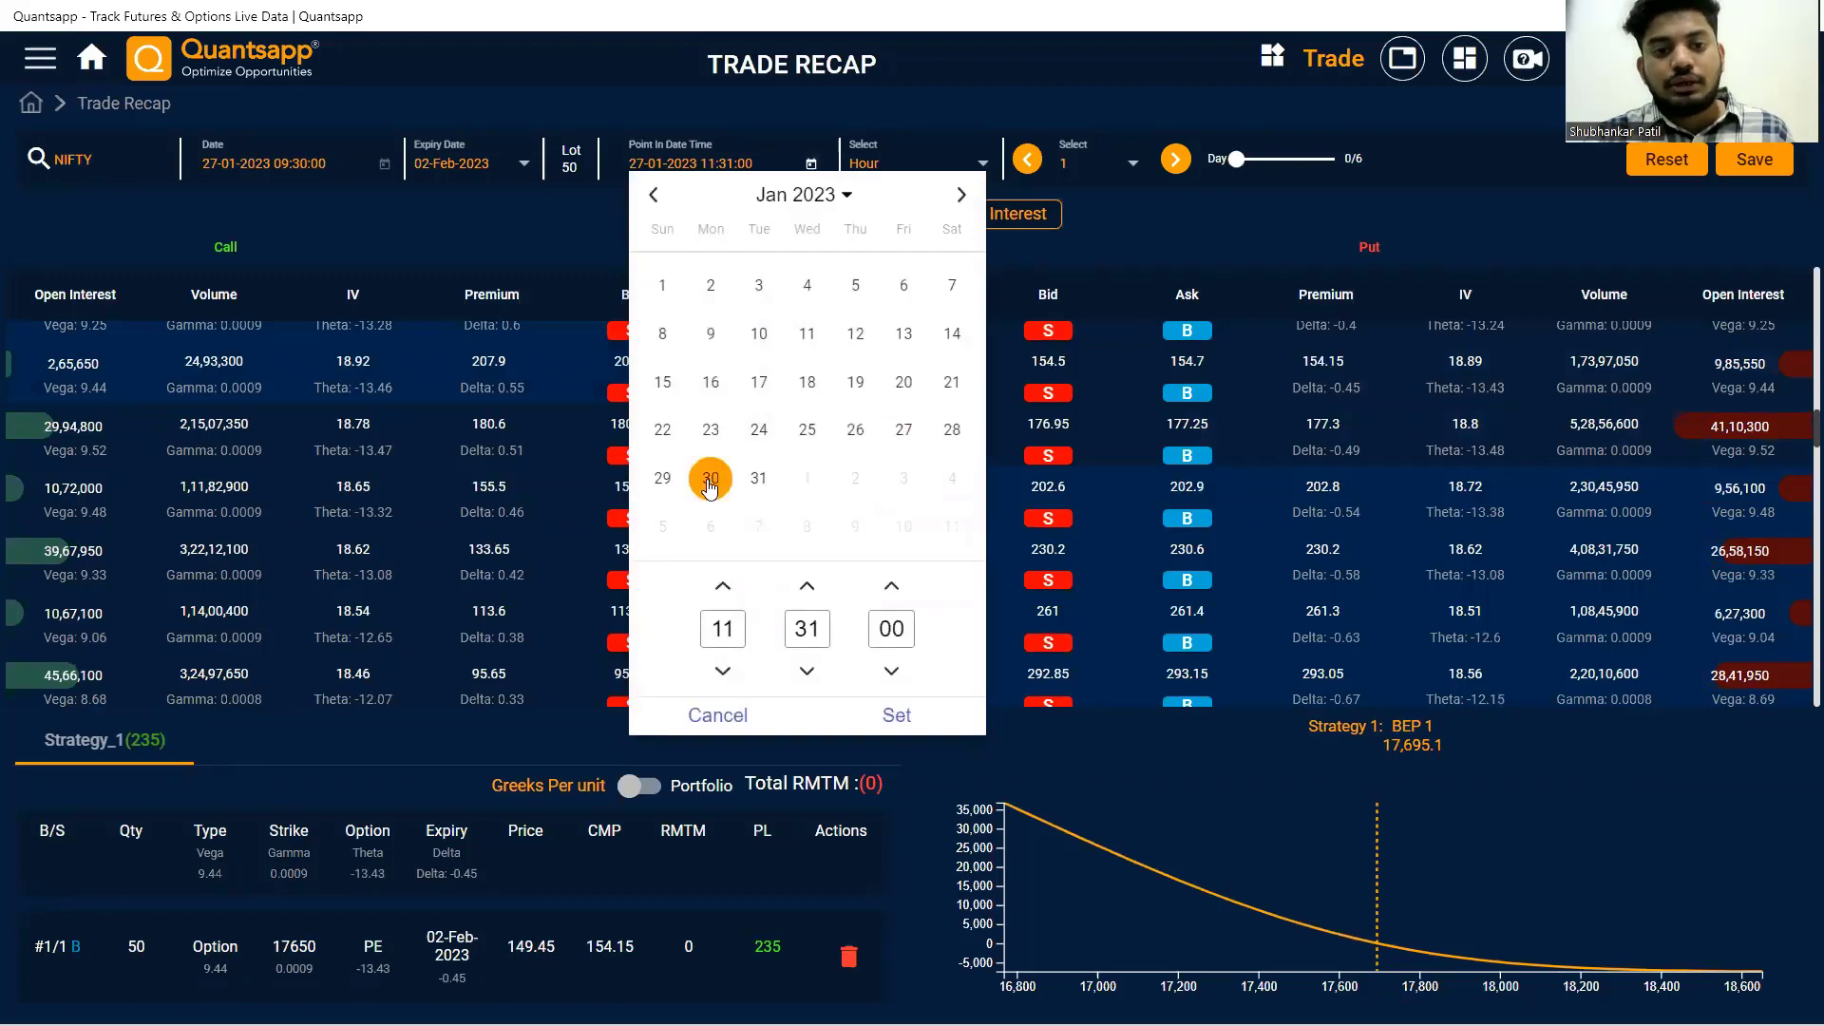
pyautogui.click(902, 706)
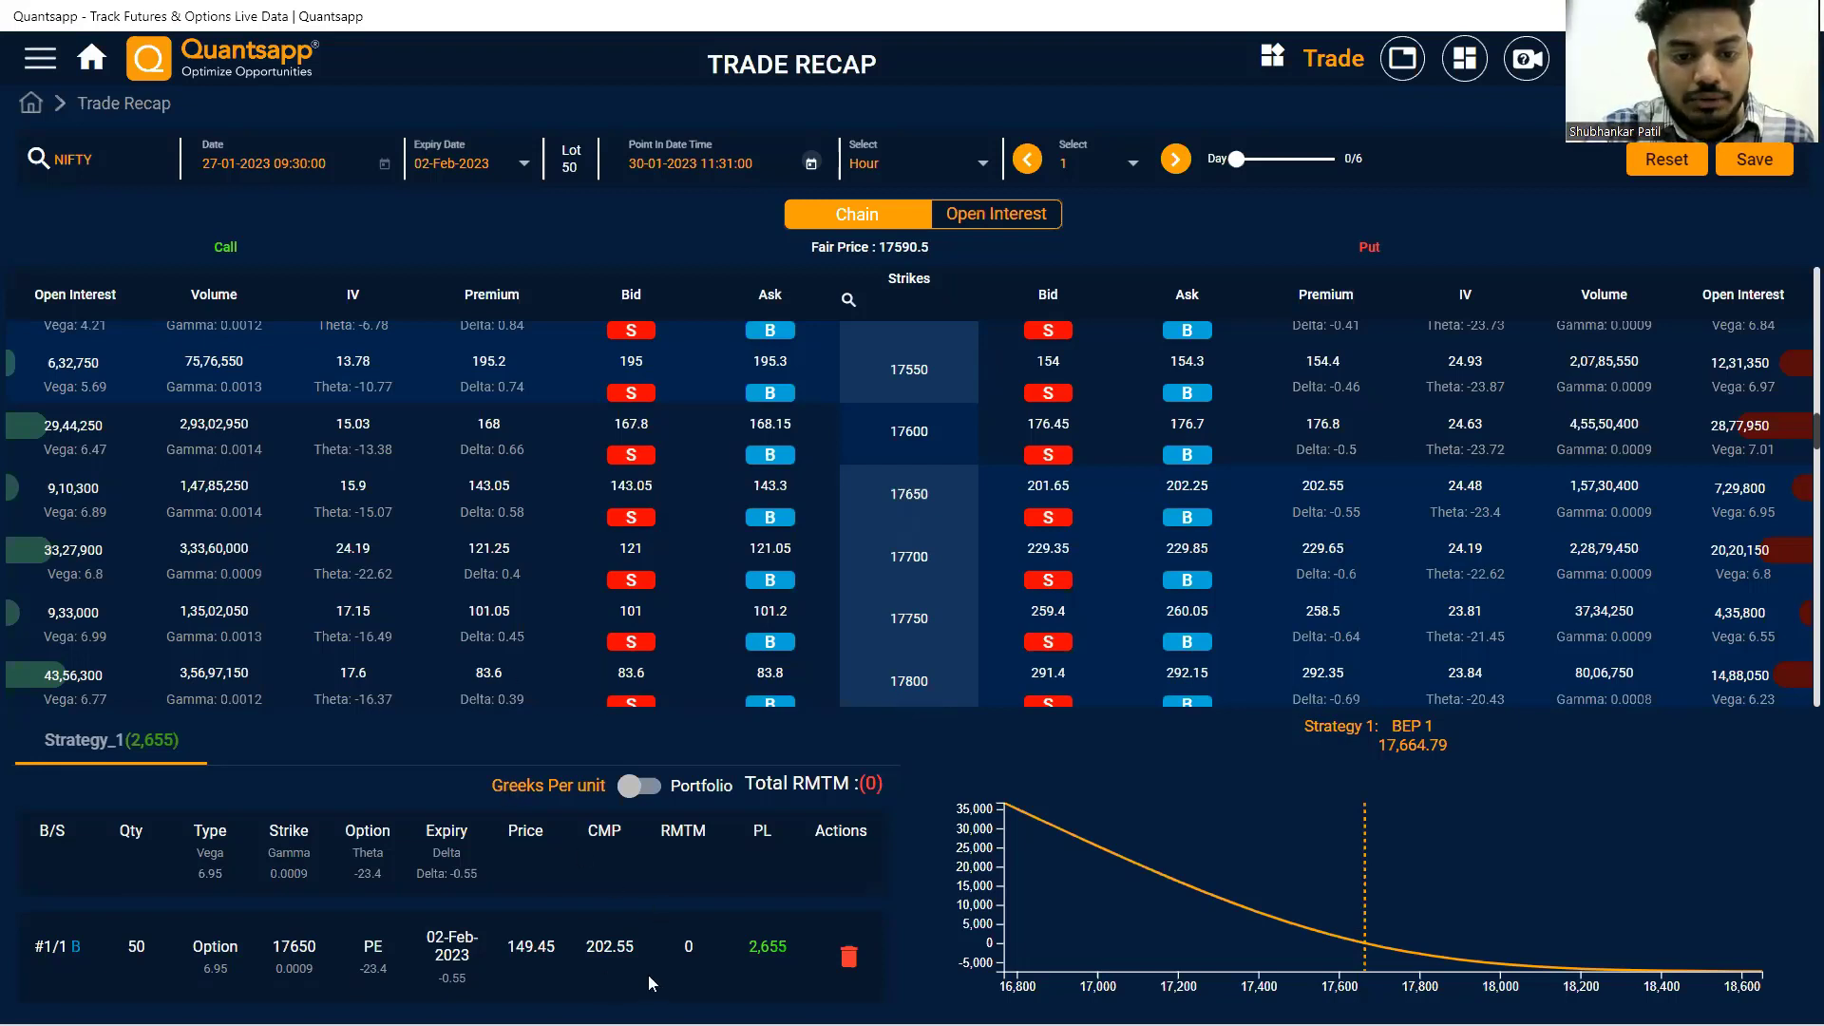
# Step: Square off the 17650 PE position in Strategy_1 by selling 50 at 201.65
pyautogui.moveTo(589, 961); pyautogui.dragTo(506, 950)
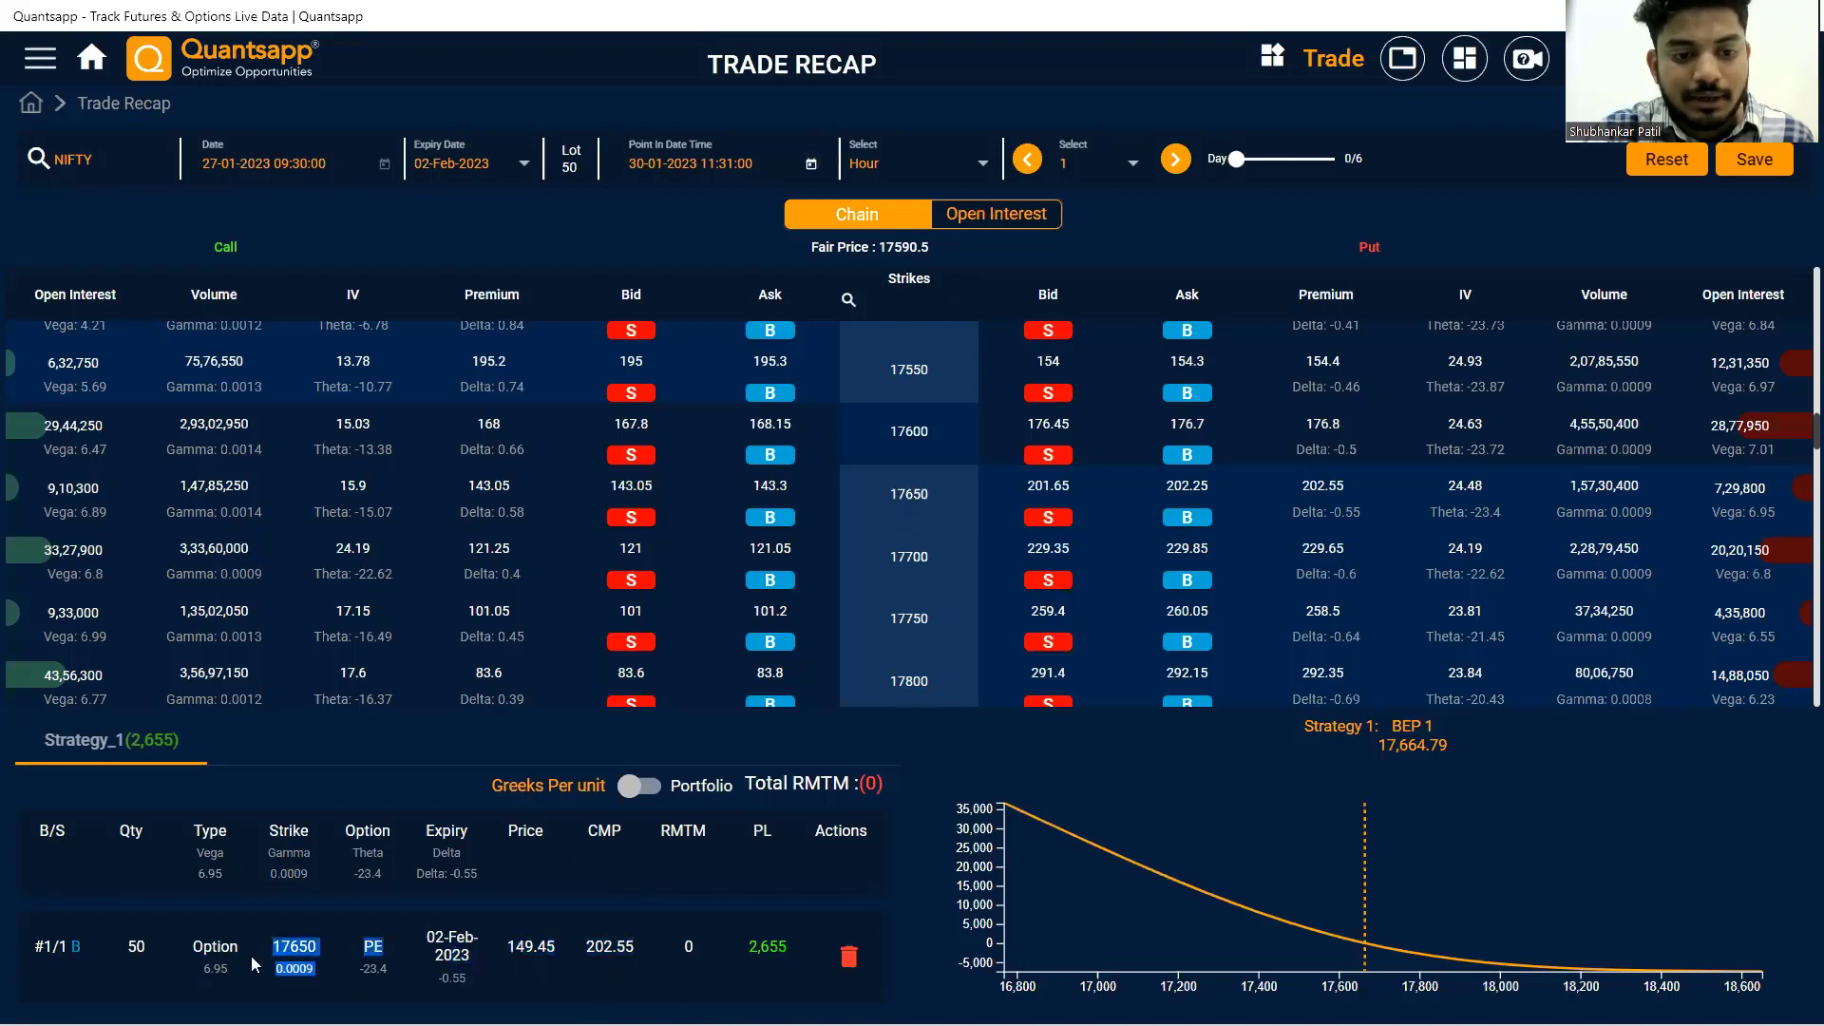
pyautogui.scroll(-1, 836, 608)
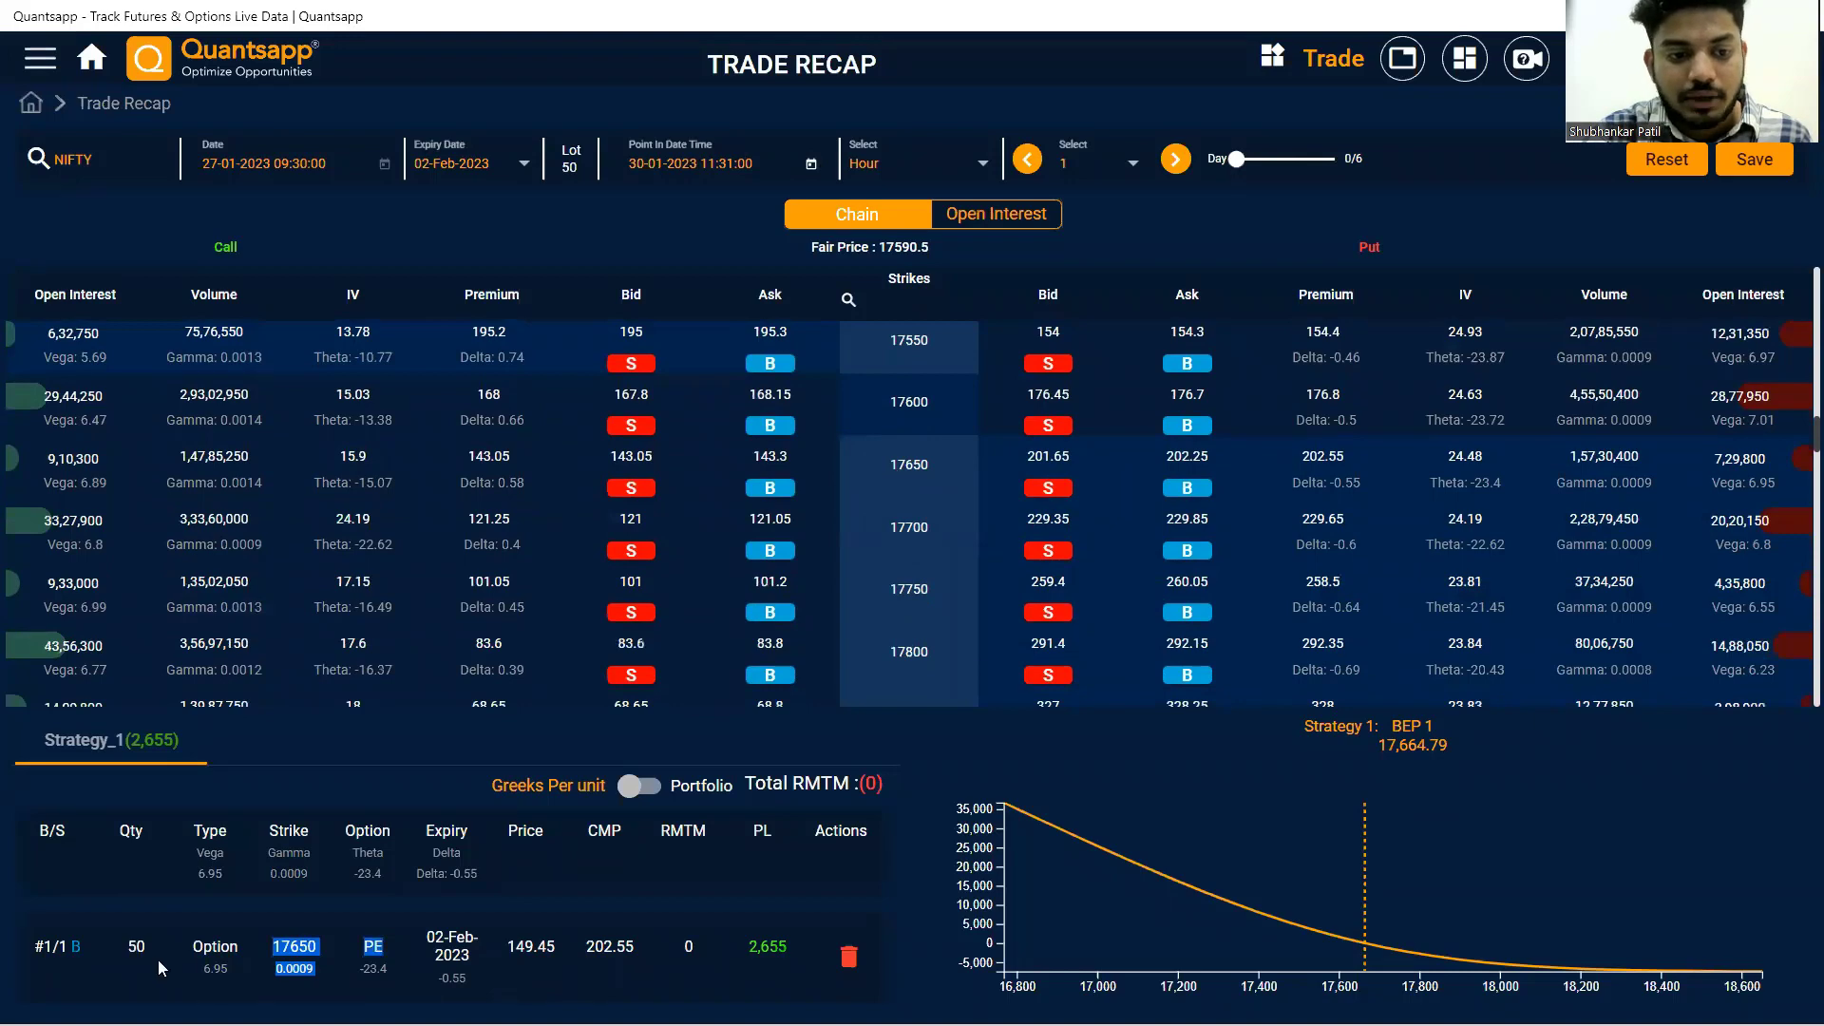
pyautogui.doubleClick(79, 944)
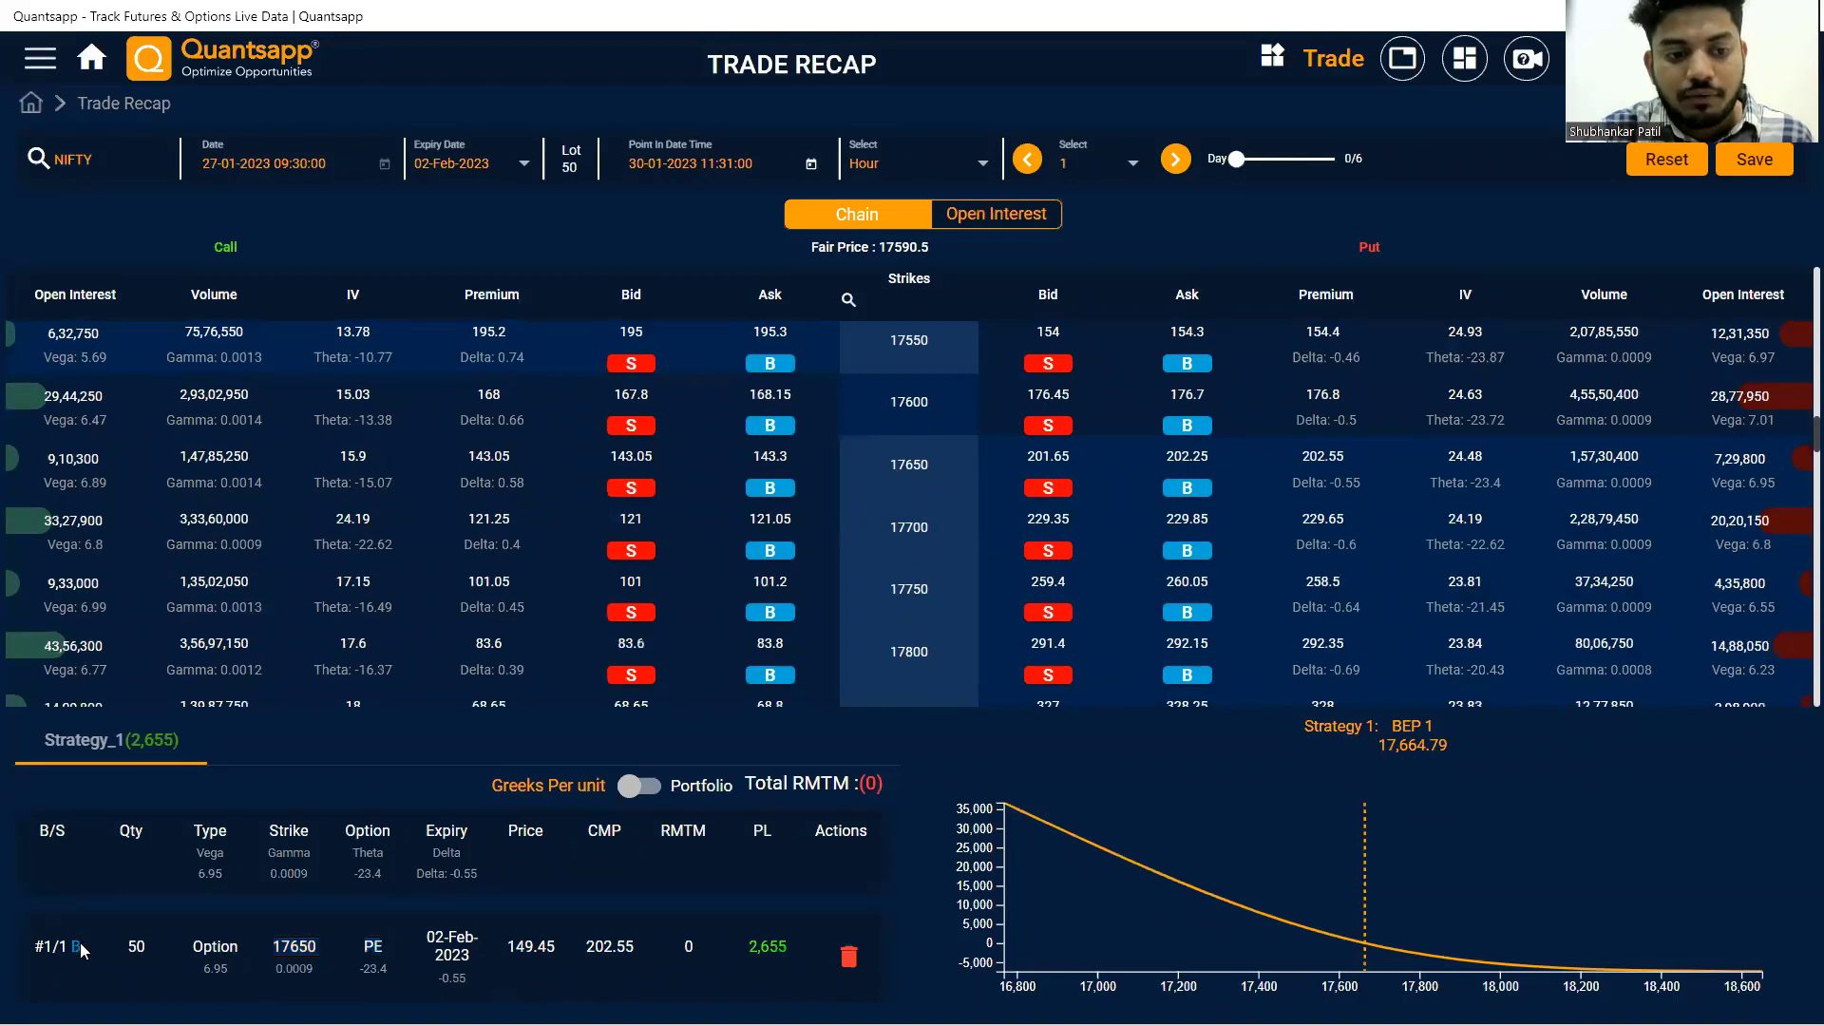
pyautogui.click(1046, 489)
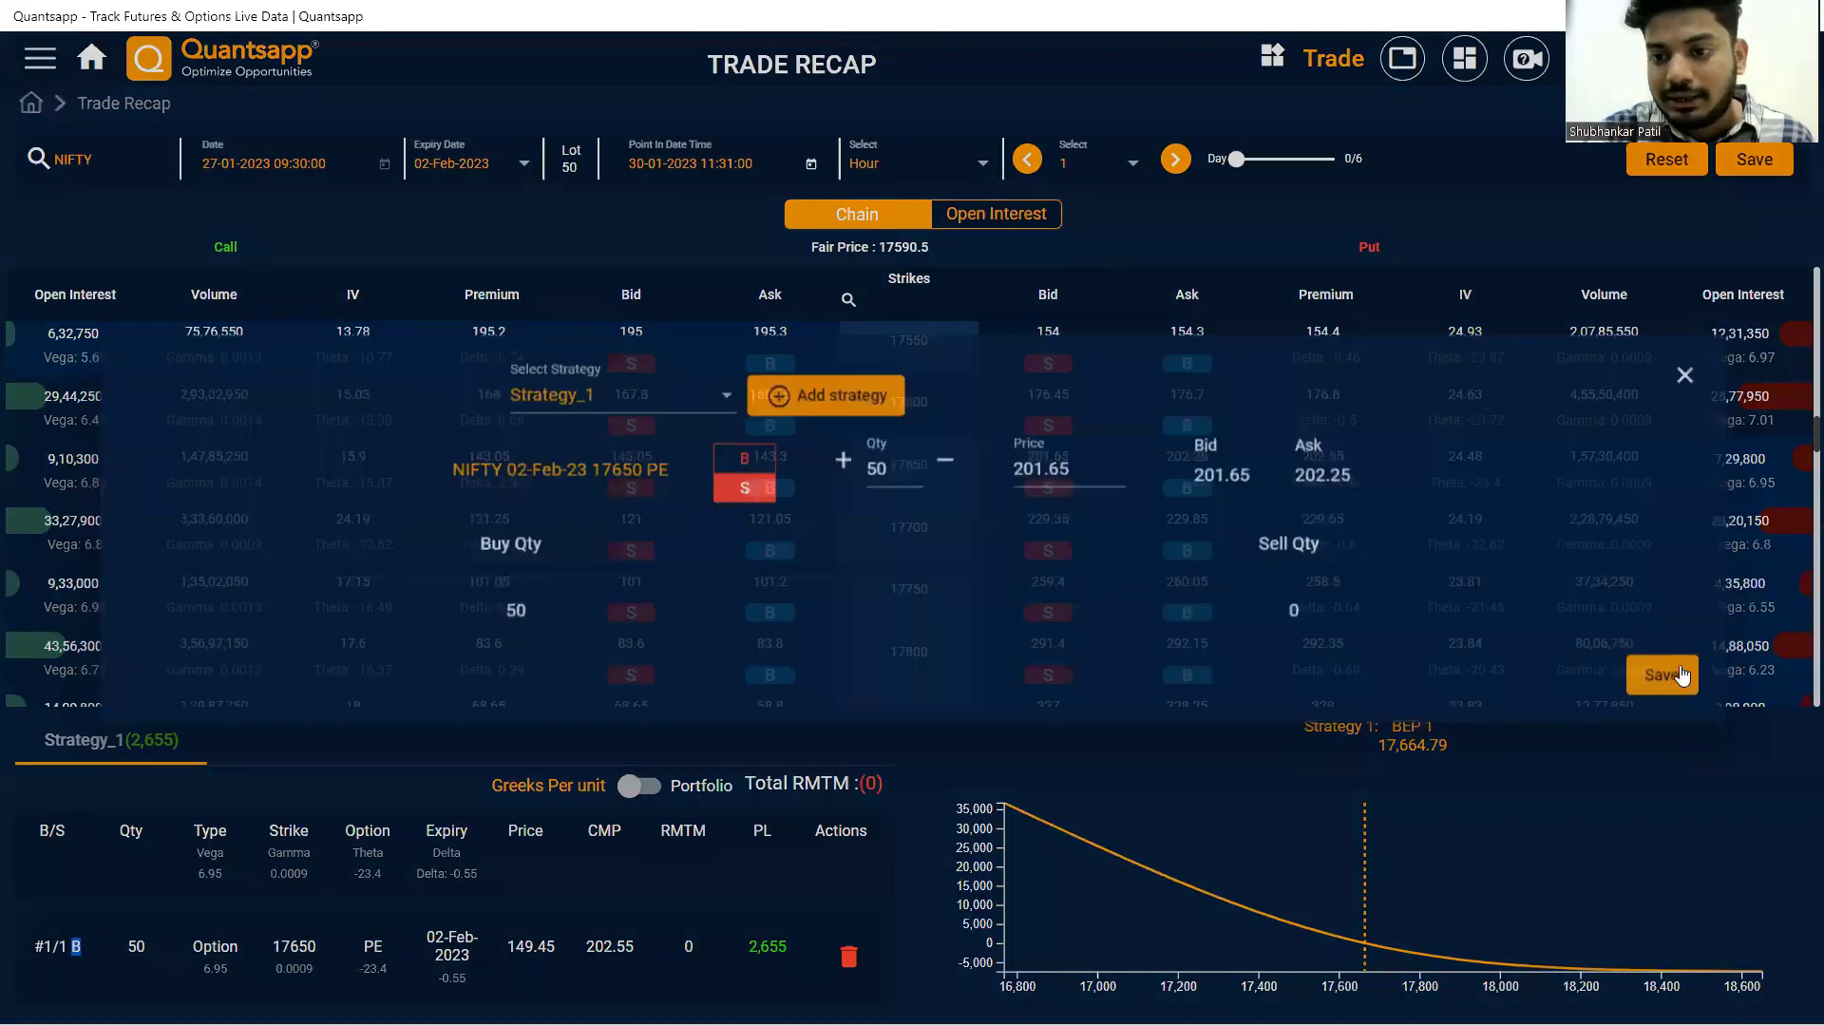
pyautogui.click(1681, 676)
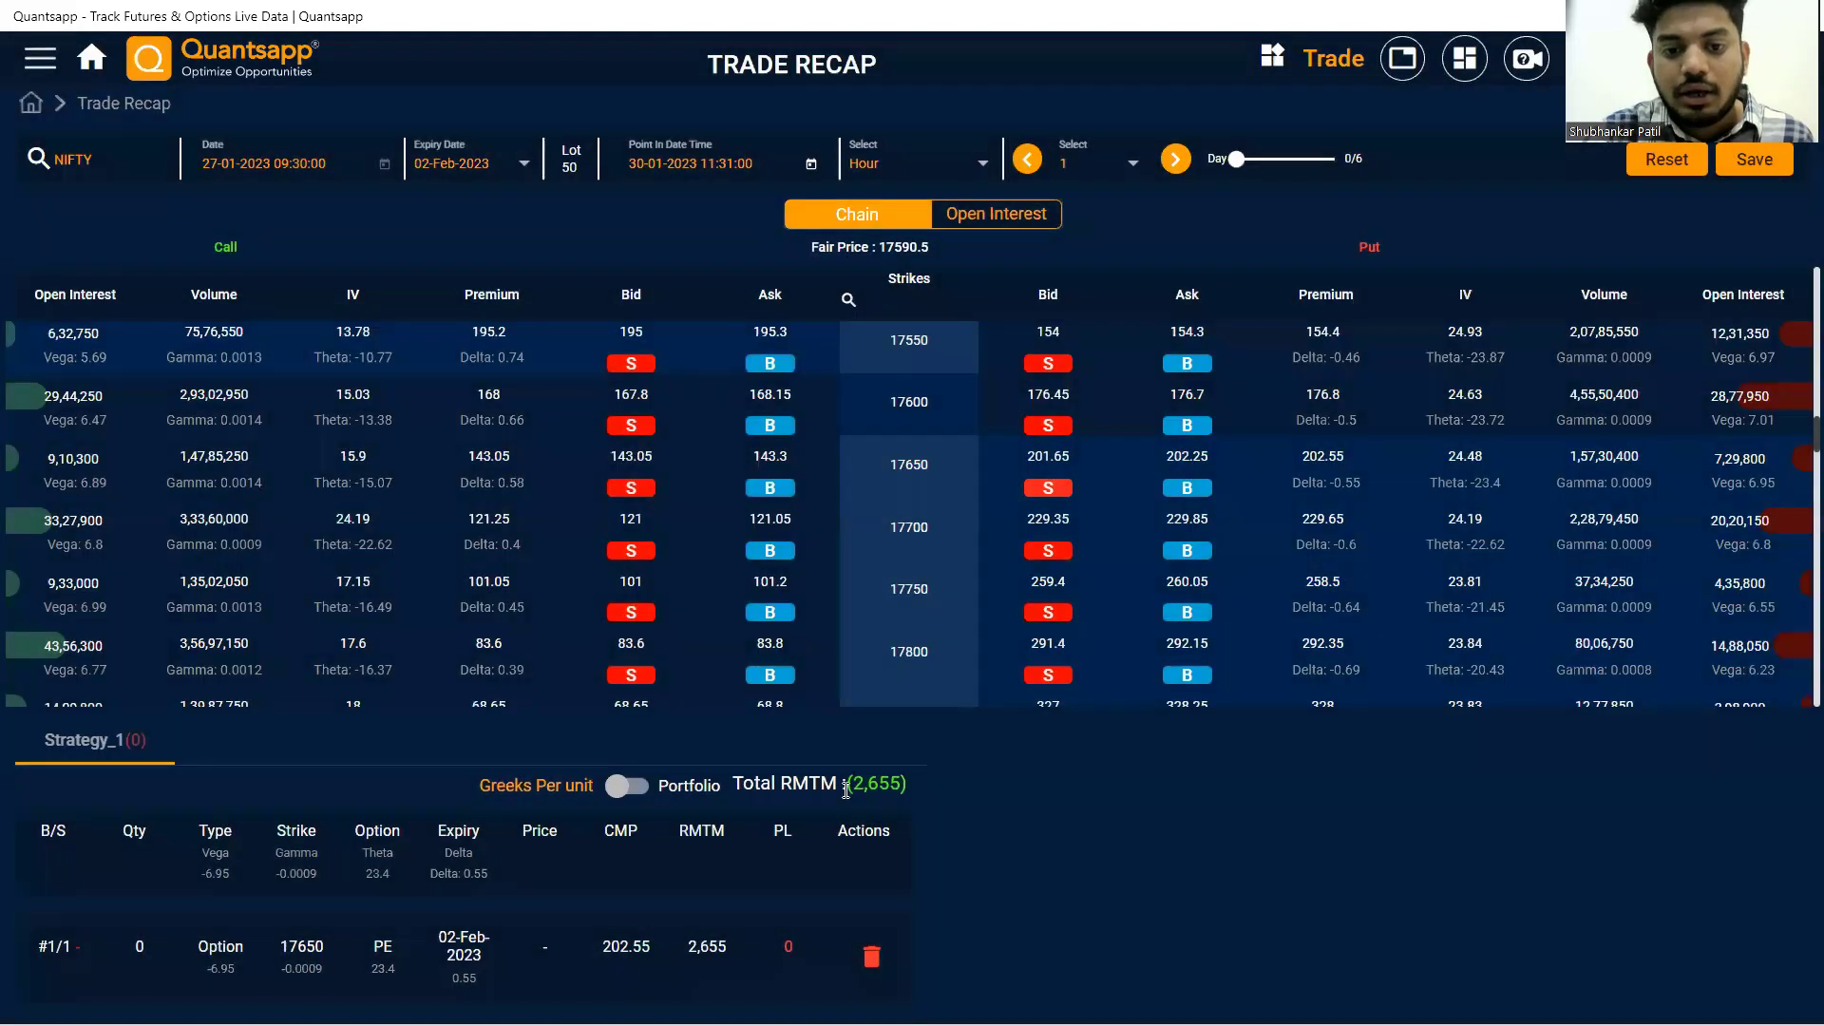
# Step: Check the total RMTM of the closed trade and reset the trade recap
pyautogui.moveTo(909, 789); pyautogui.dragTo(842, 785)
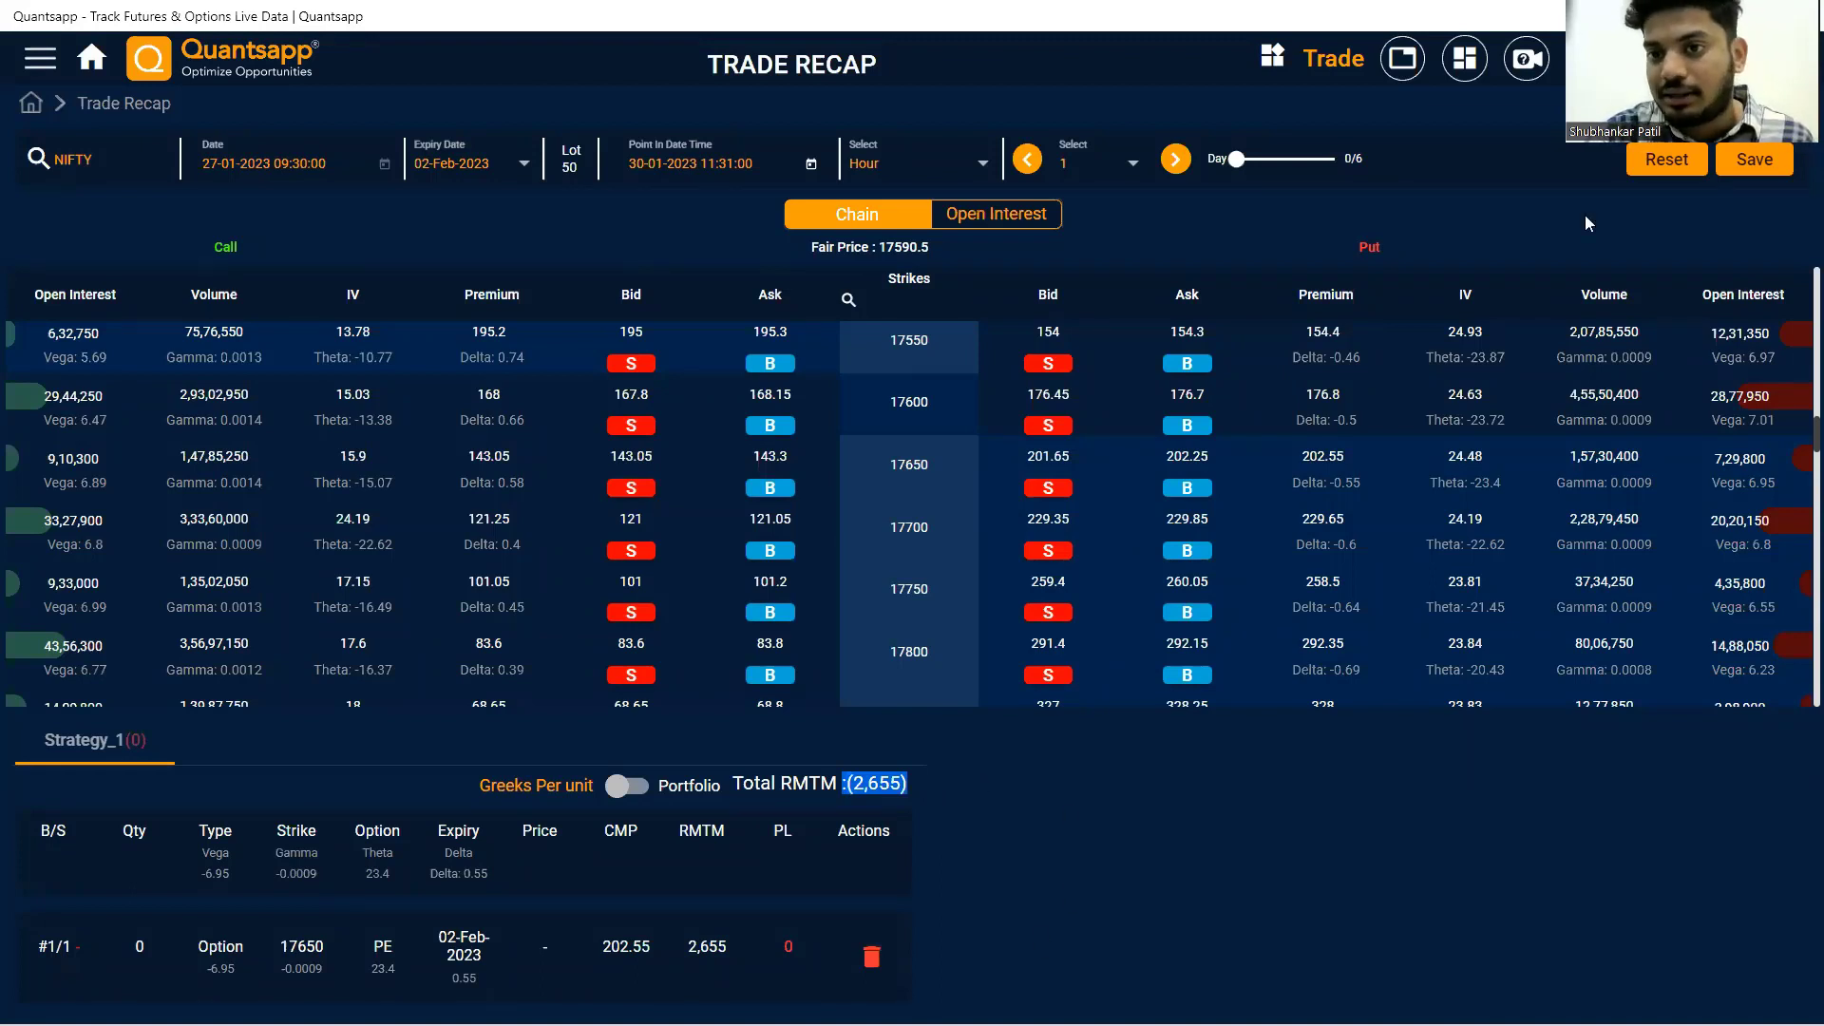
pyautogui.click(1661, 168)
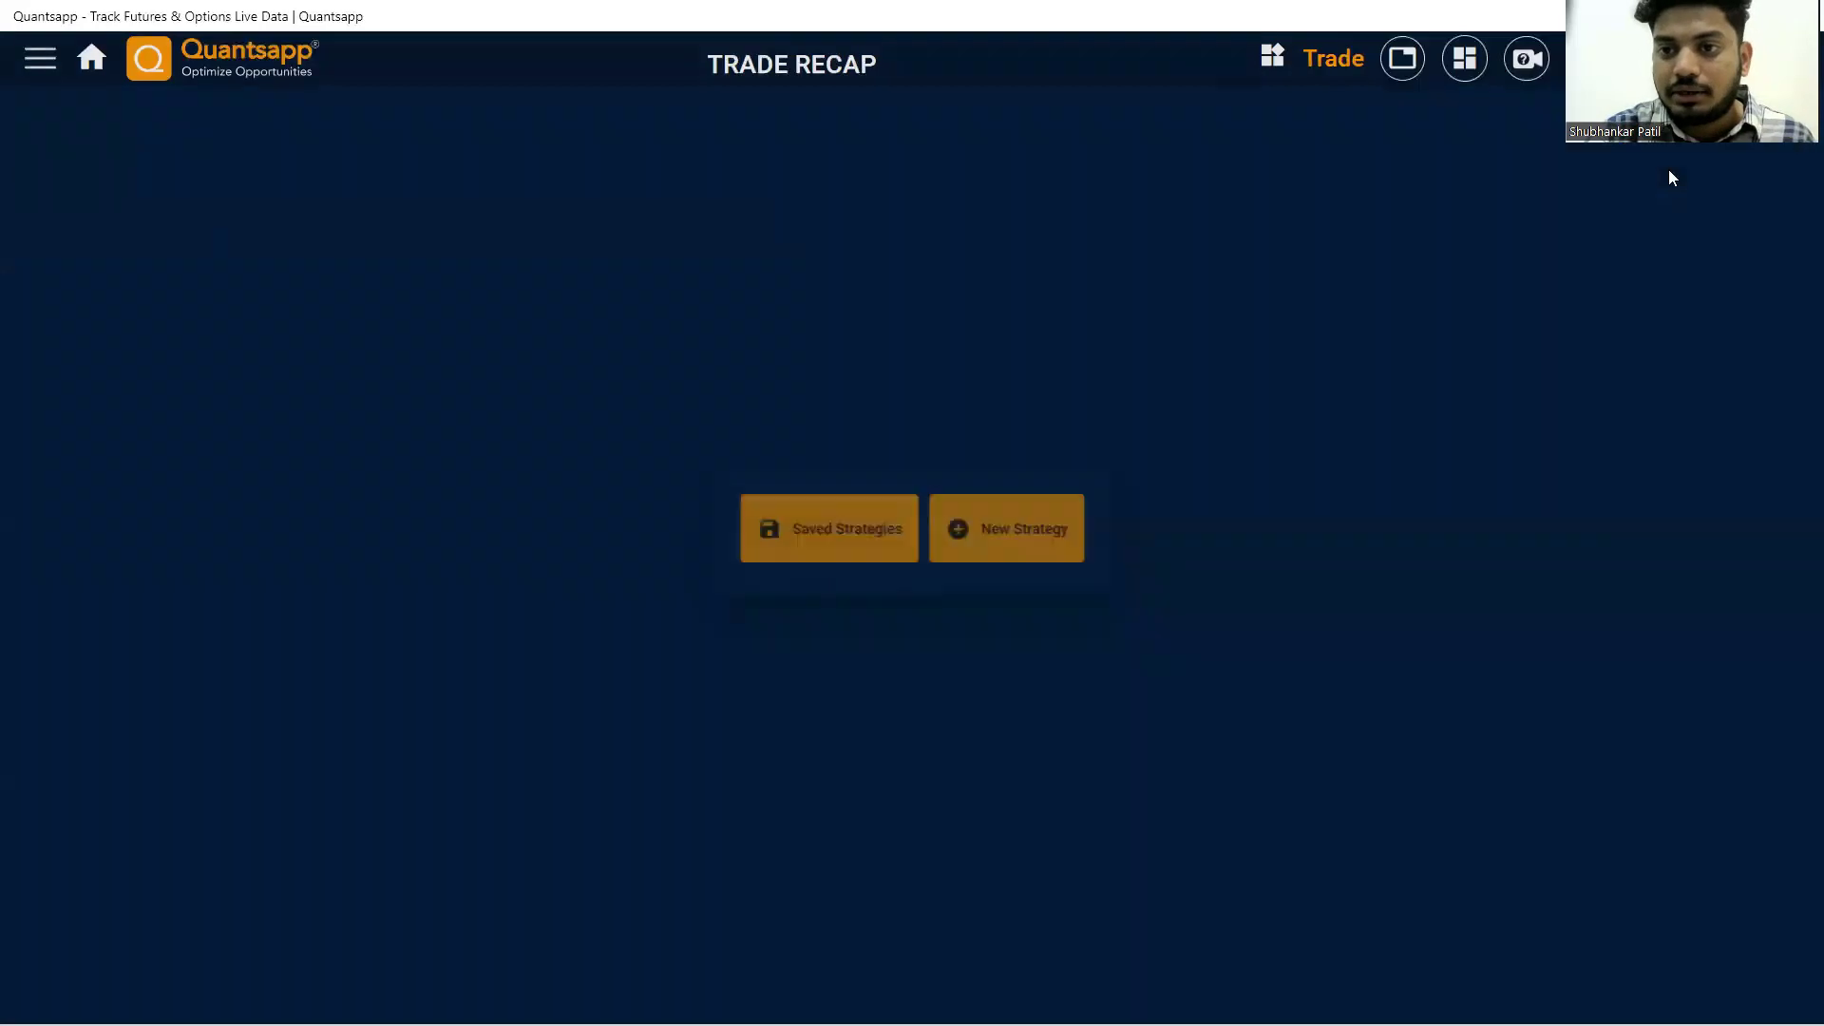
# Step: Start a new strategy and select BANKNIFTY as the underlying symbol
pyautogui.click(1035, 562)
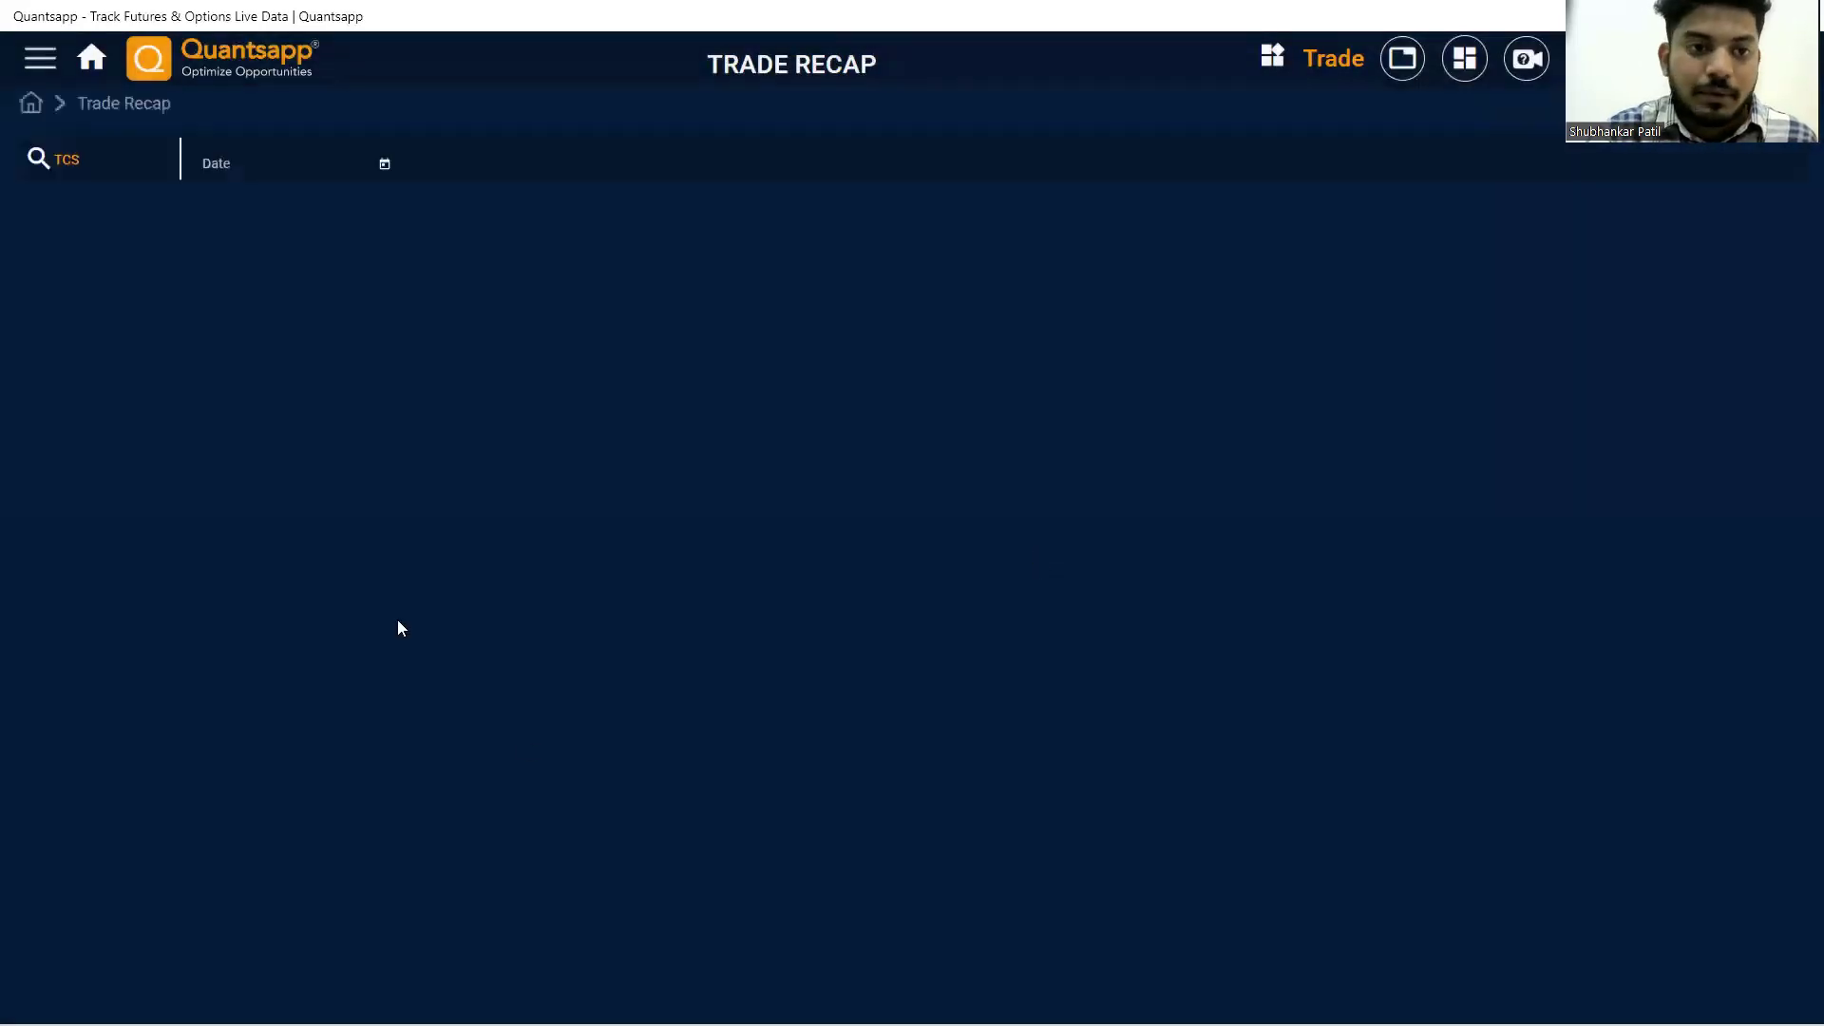
pyautogui.click(92, 159)
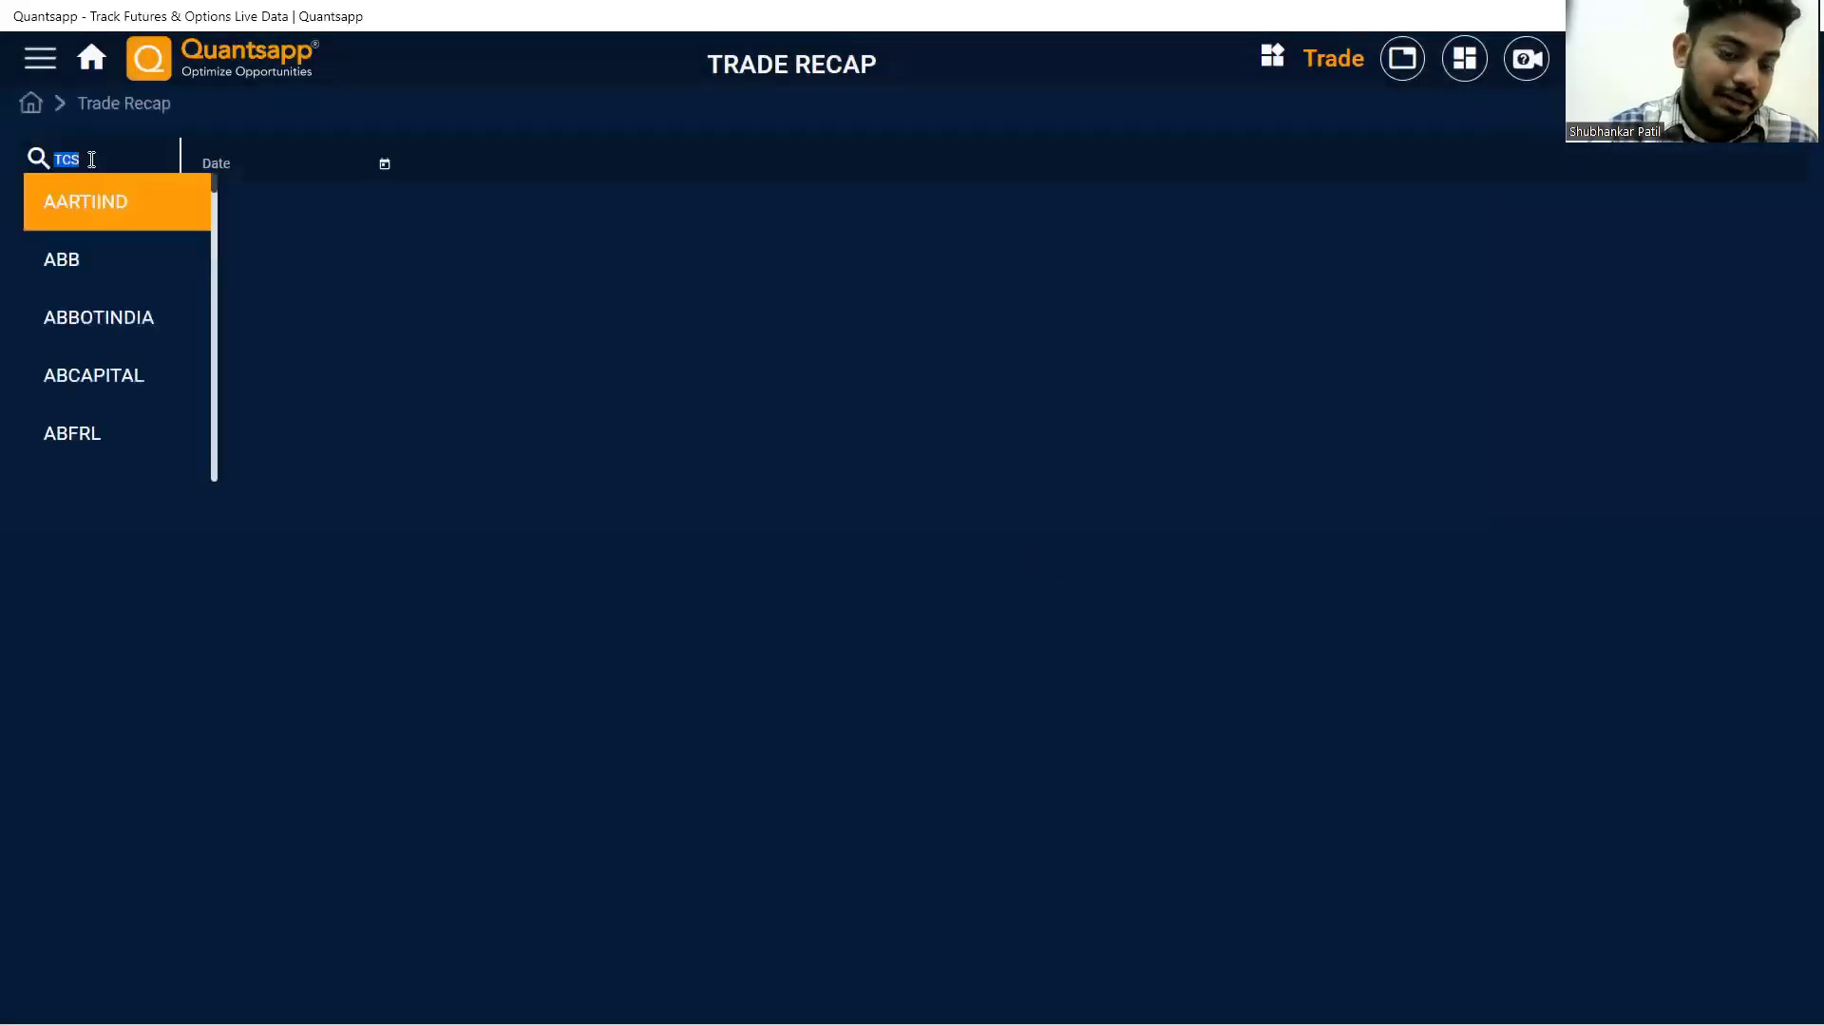
pyautogui.write('N')
pyautogui.press('Down')
pyautogui.press('Down')
pyautogui.press('Down')
pyautogui.press('Down')
pyautogui.press('BackSpace')
pyautogui.write('B')
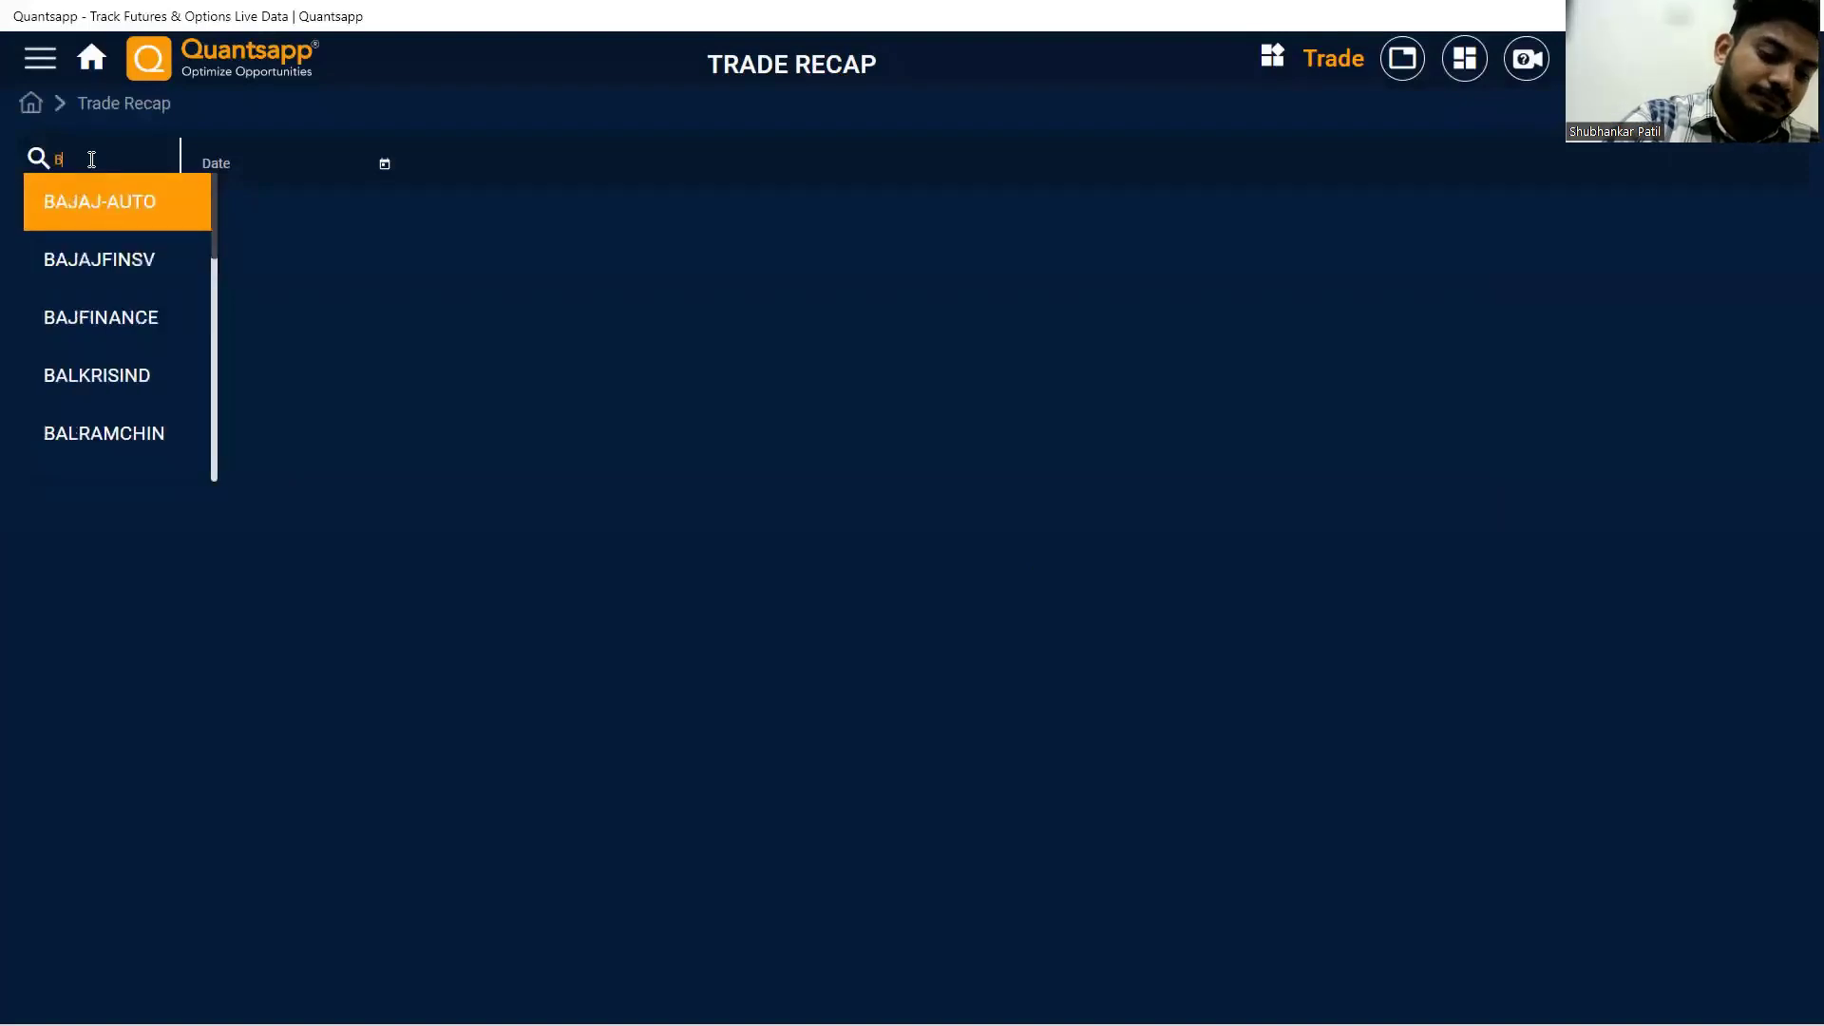
pyautogui.write('ANKN')
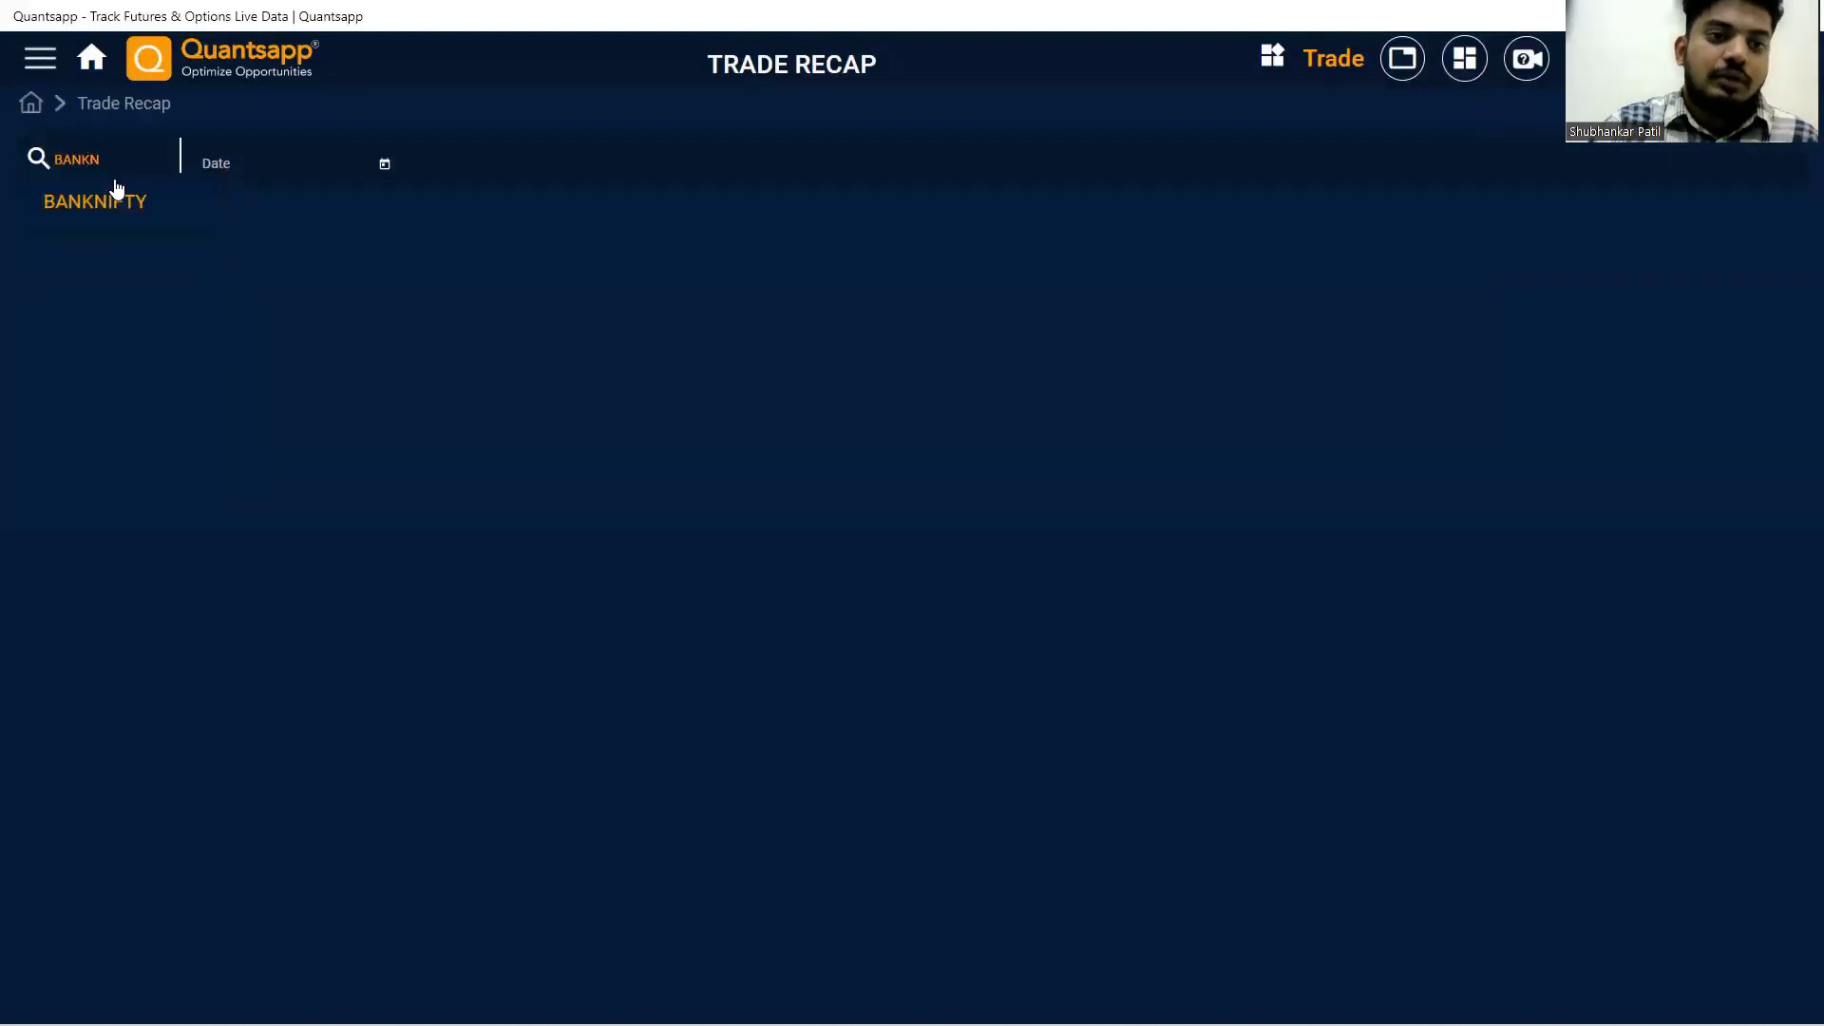
pyautogui.click(112, 197)
# Step: Set the recap's start date to 9 February 2023 at 09:30:00
pyautogui.click(384, 165)
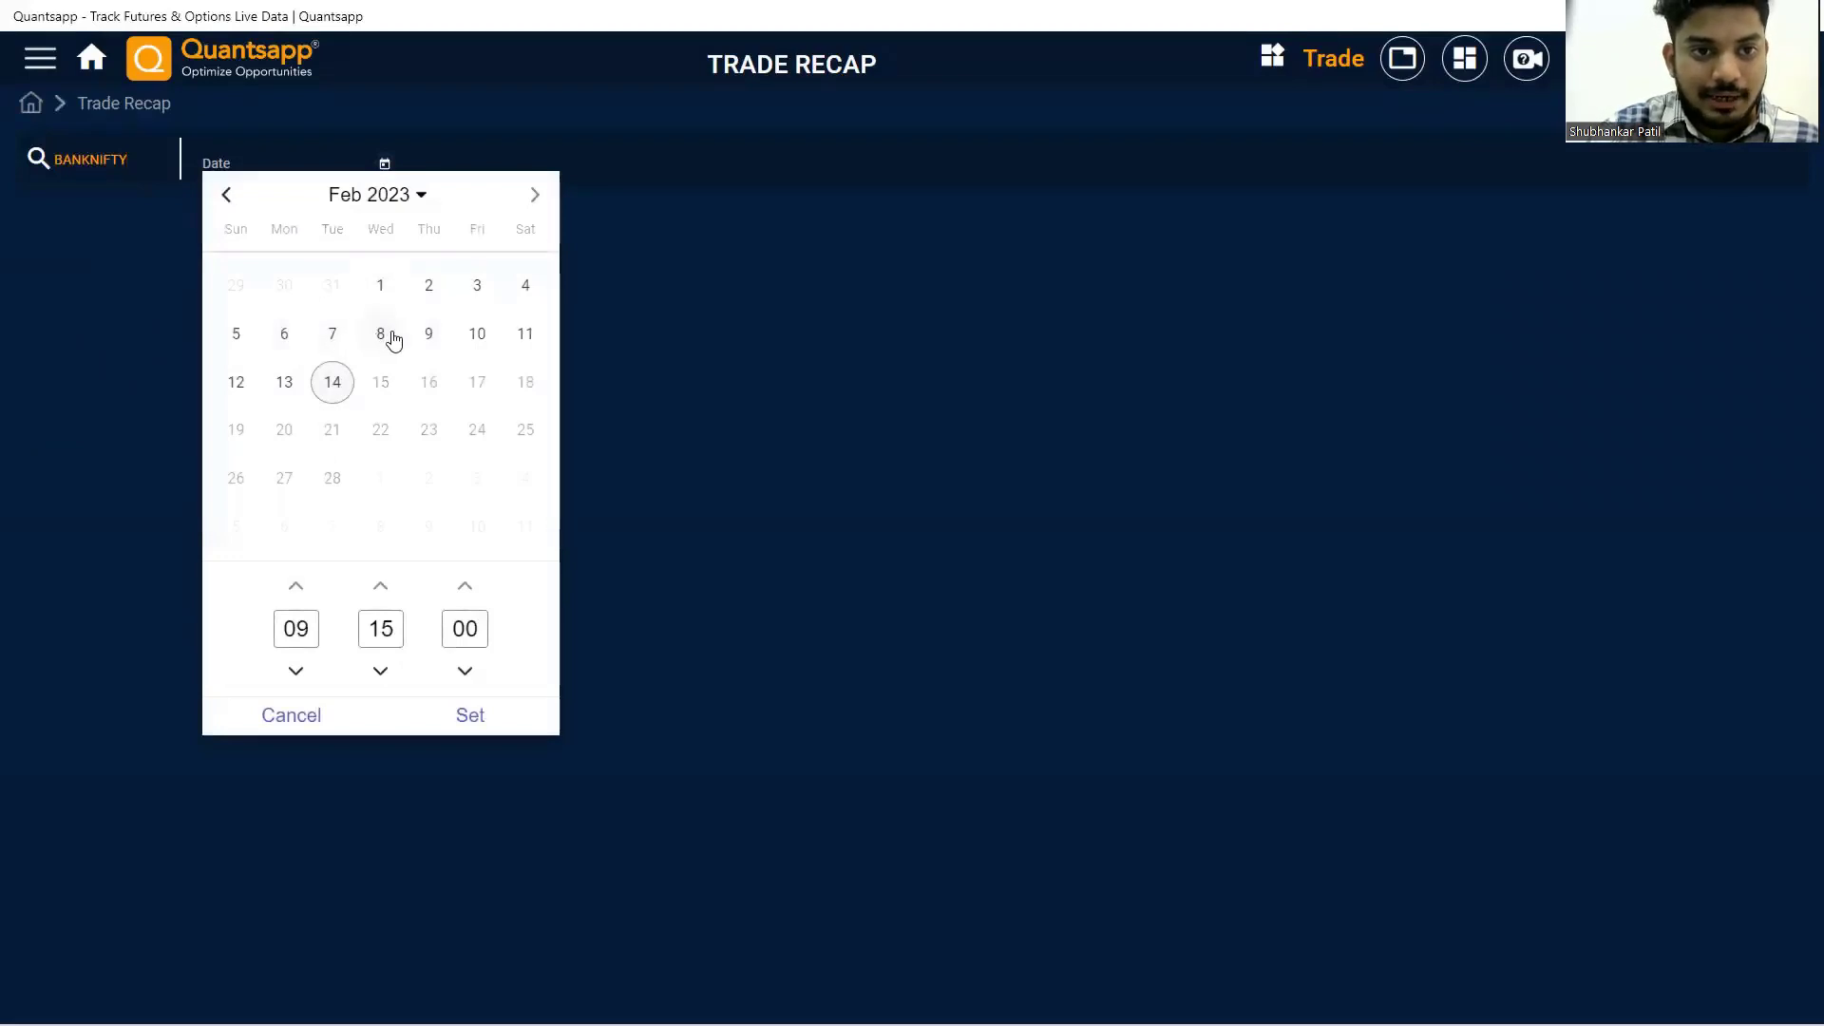
pyautogui.click(429, 358)
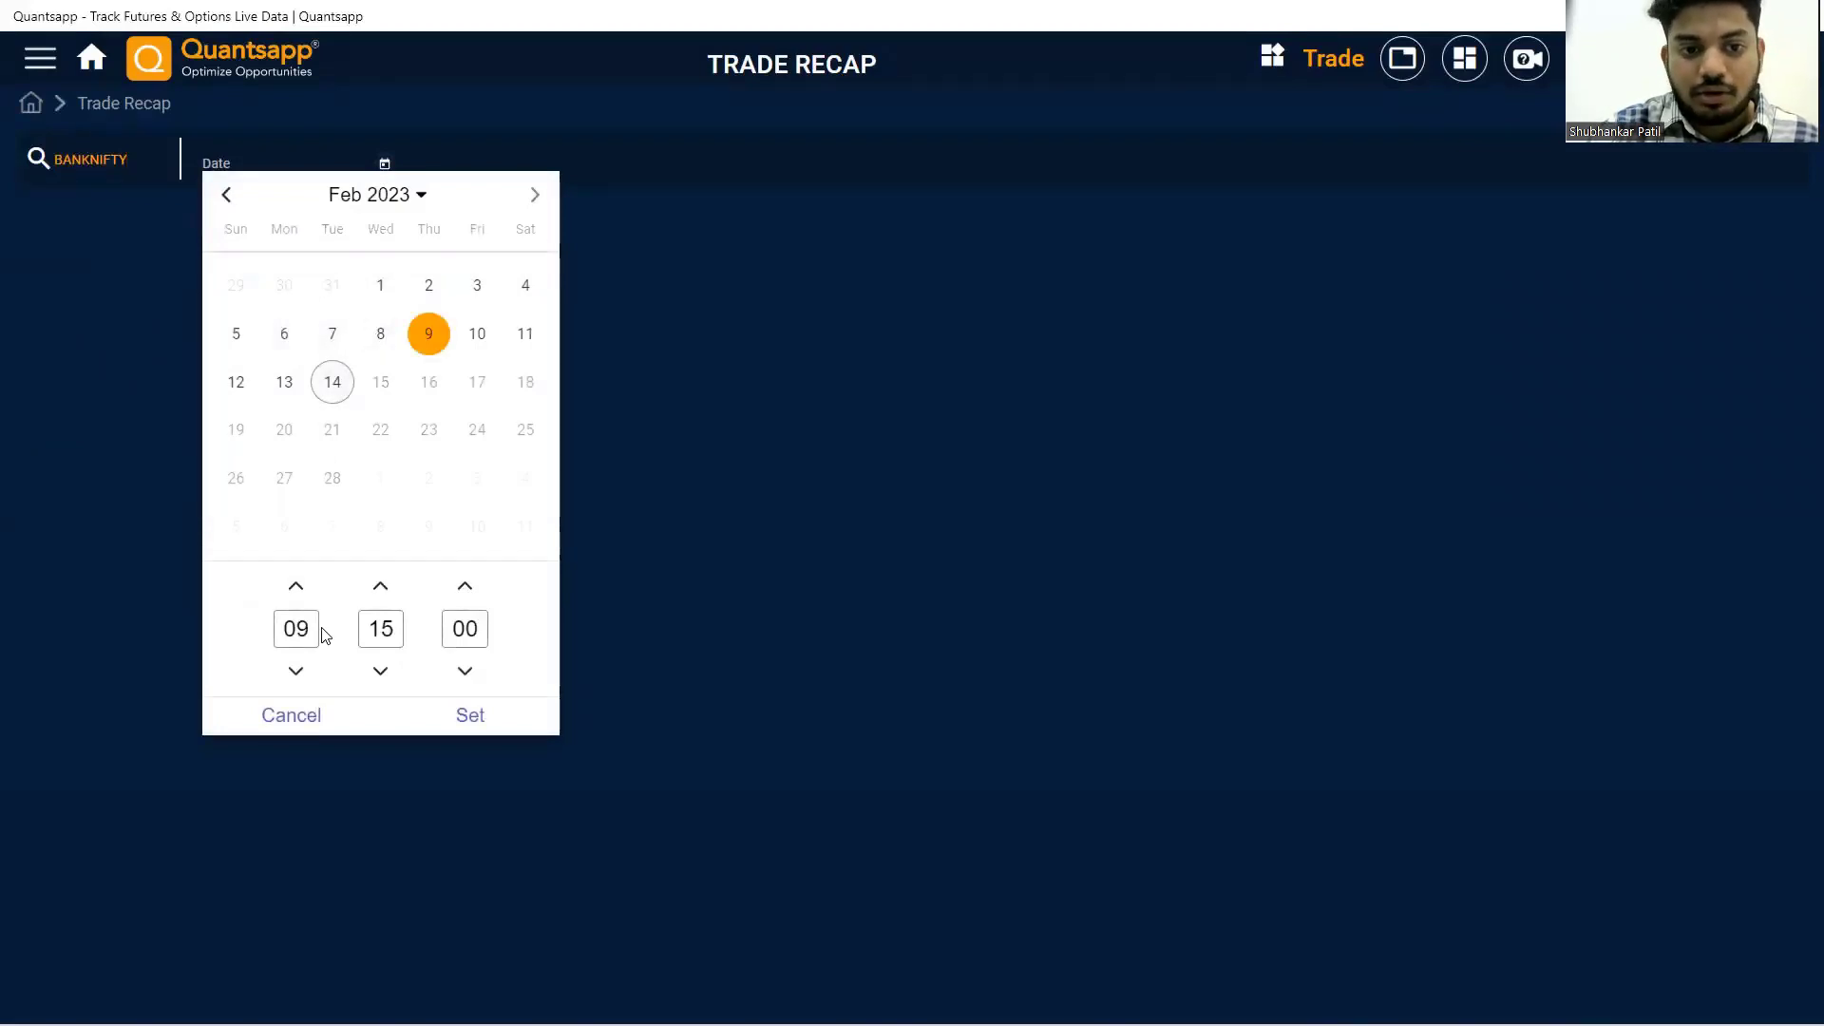
pyautogui.doubleClick(388, 633)
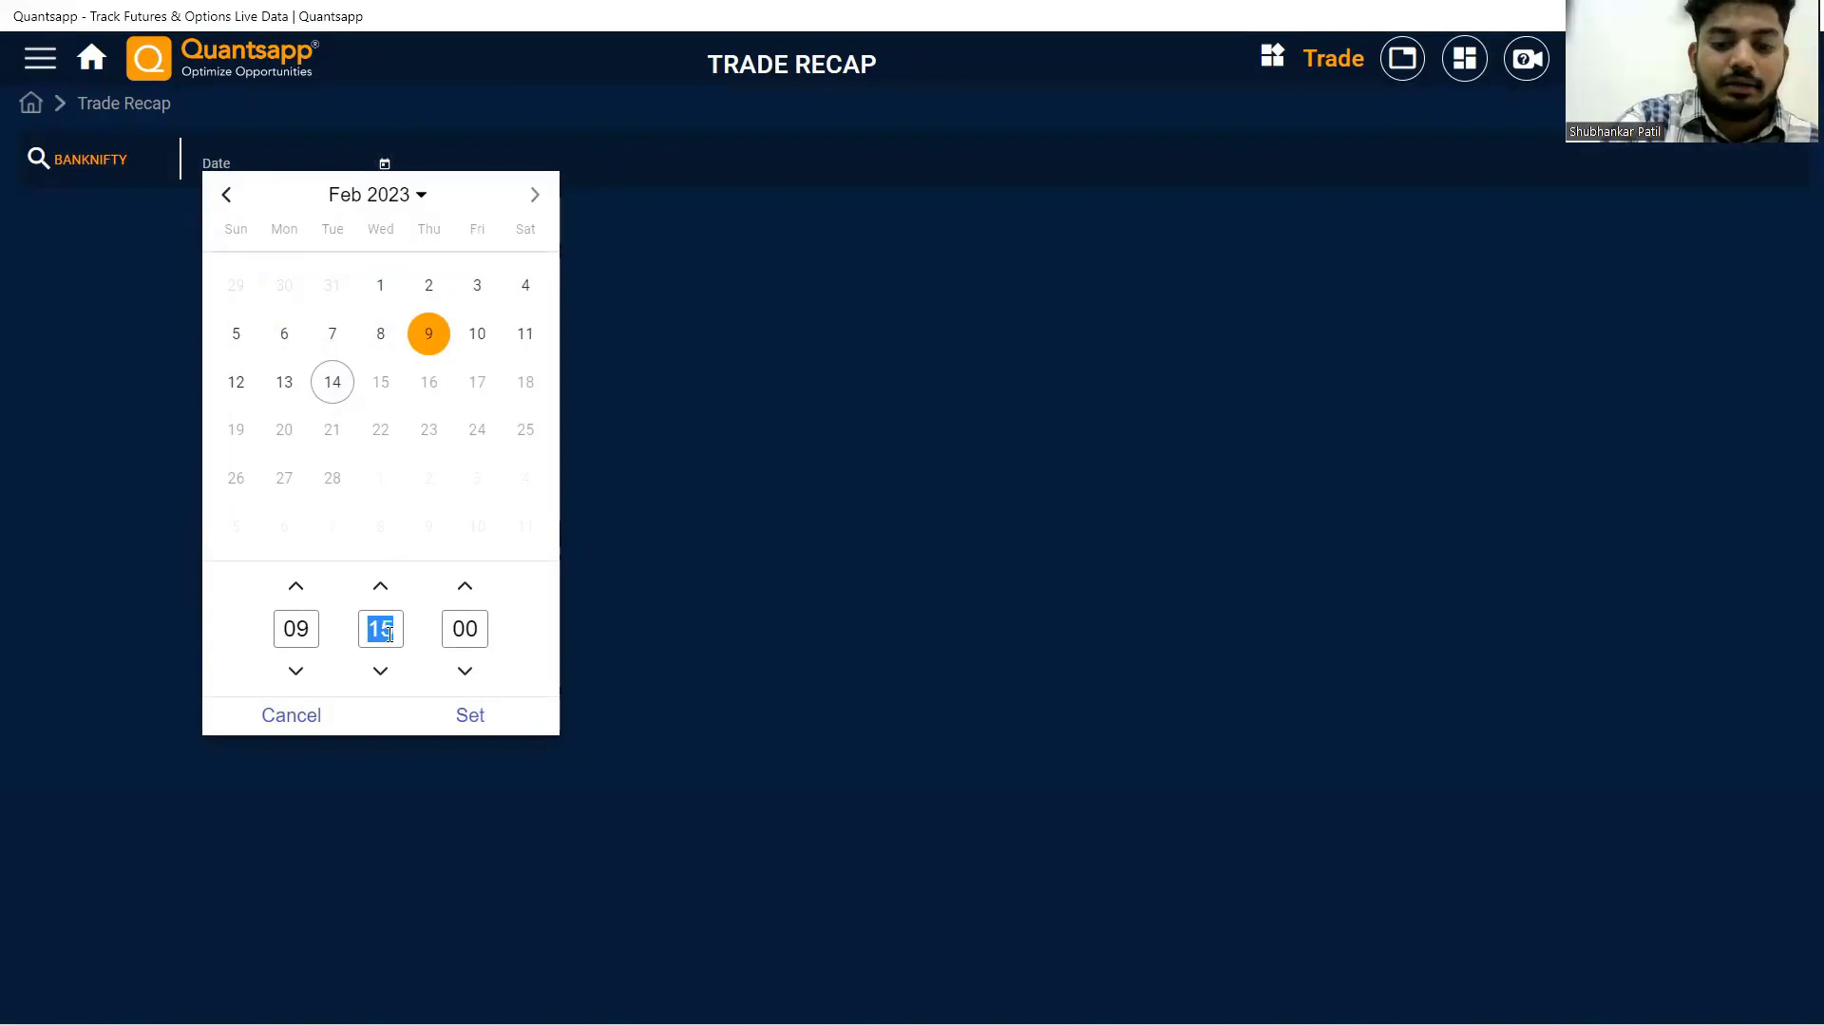
pyautogui.write('30')
pyautogui.click(475, 712)
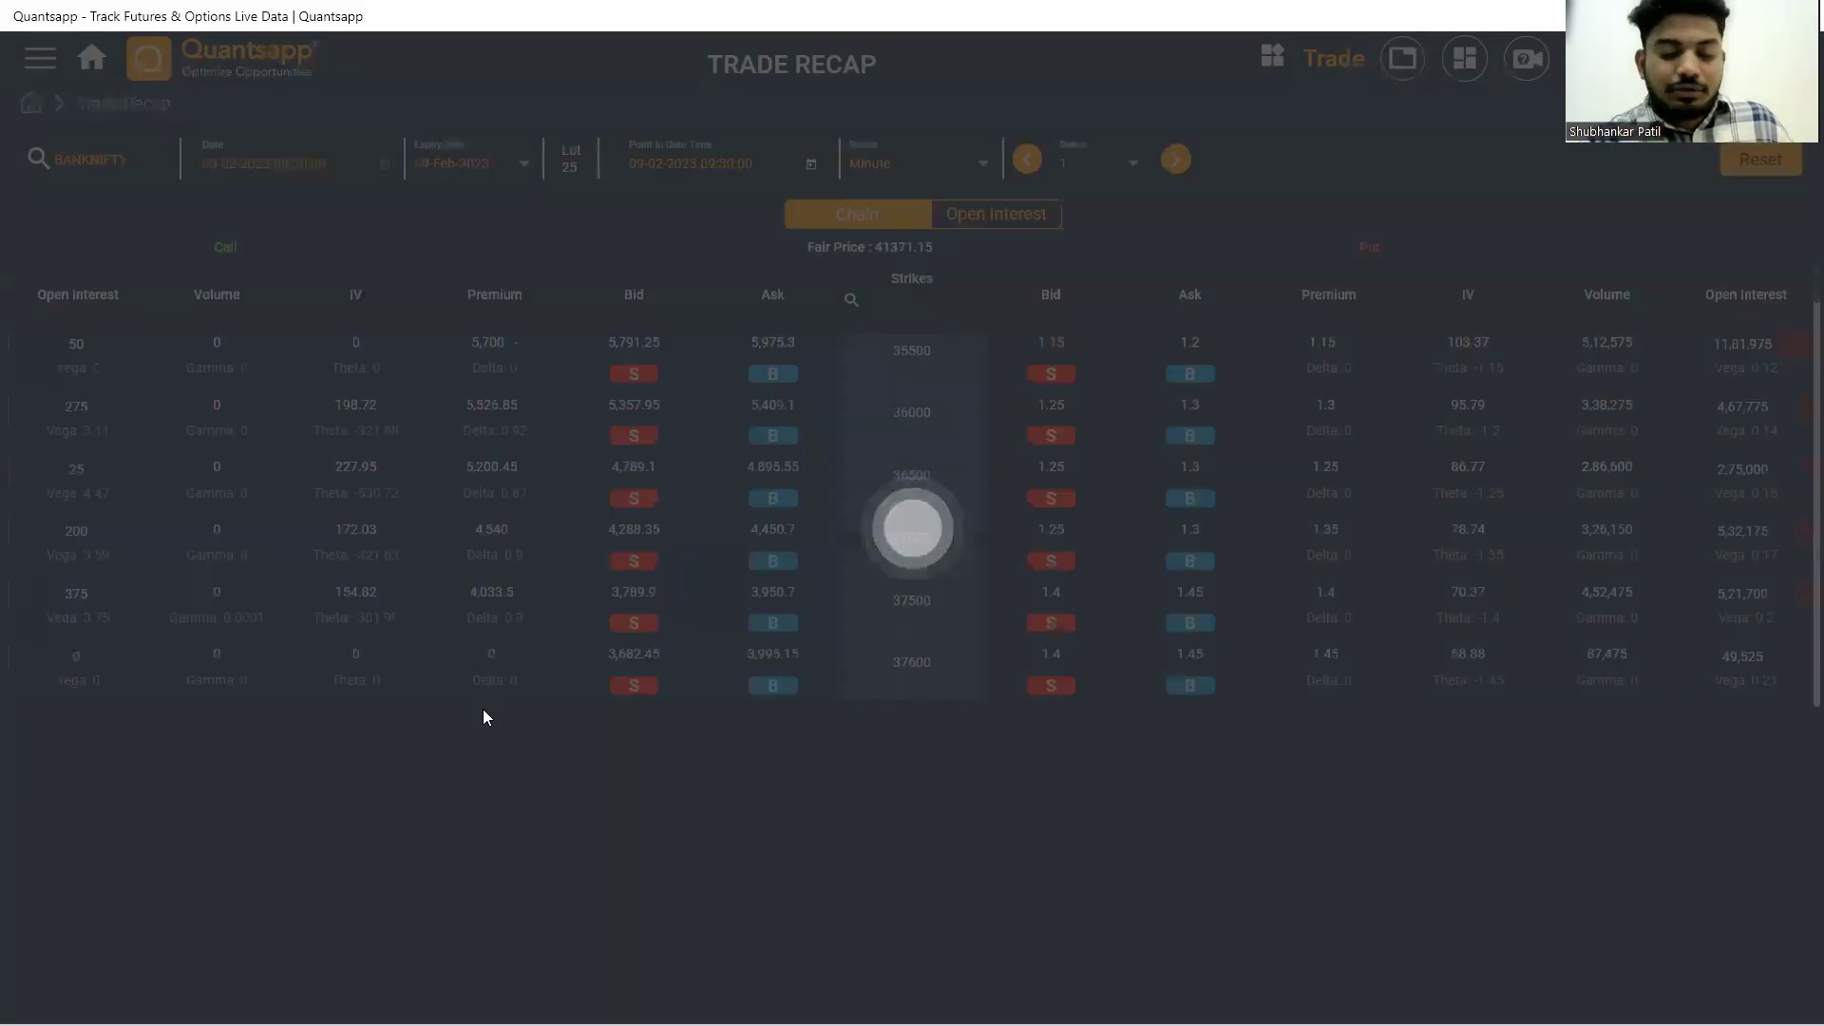
# Step: Build a short straddle in Strategy_1 by selling 25 of the 09-Feb-23 41400 CE at 131.35 and 25 of the 41400 PE at 160.25
pyautogui.scroll(2, 631, 589)
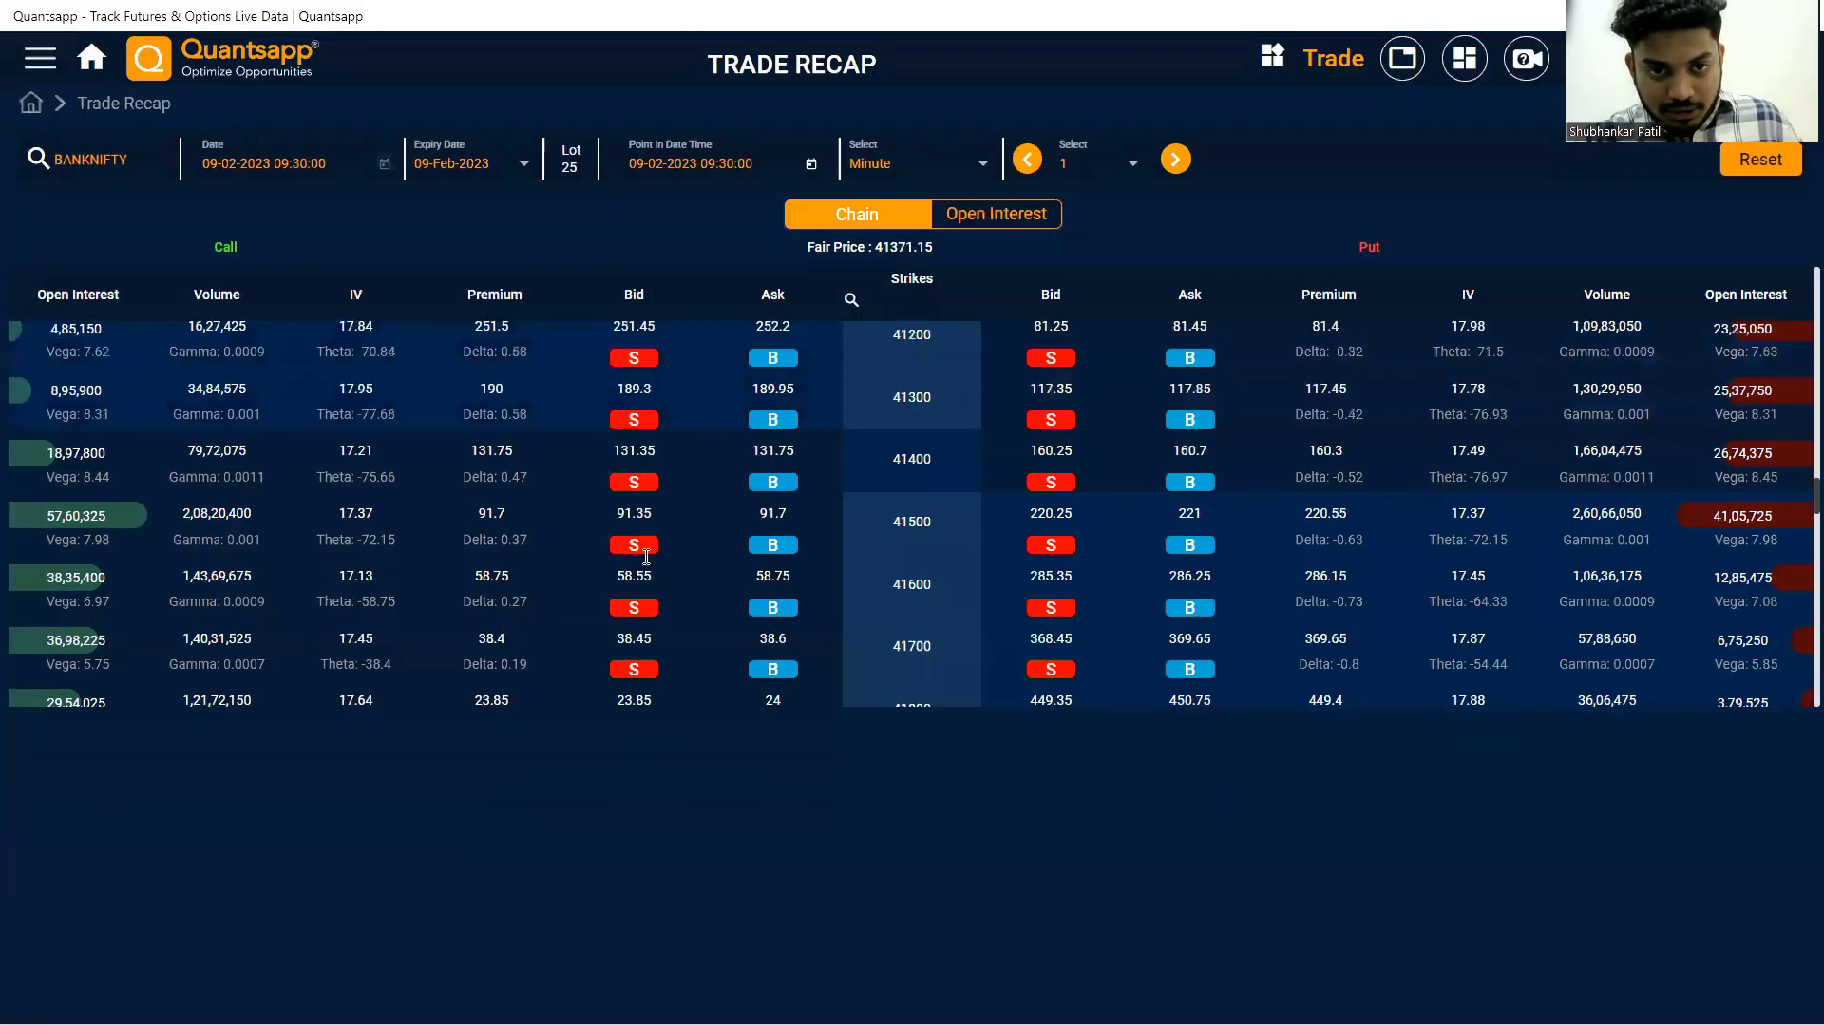
pyautogui.click(631, 483)
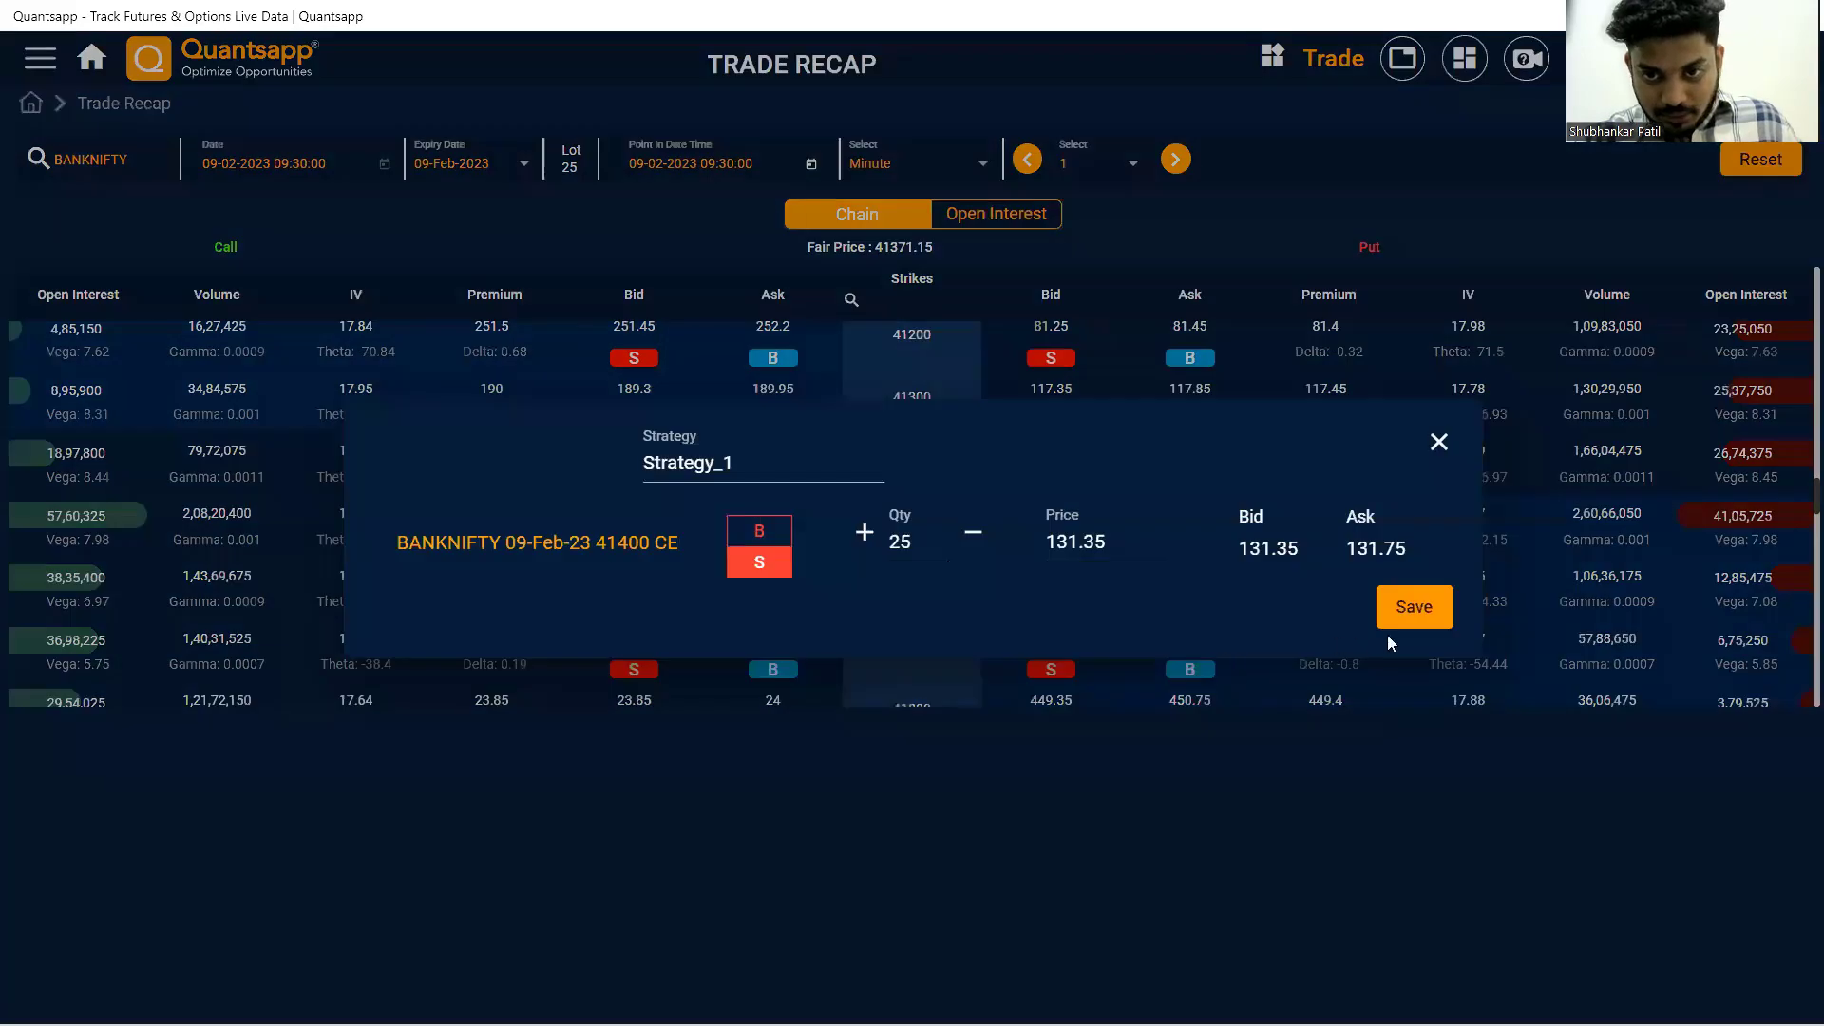
pyautogui.click(1390, 627)
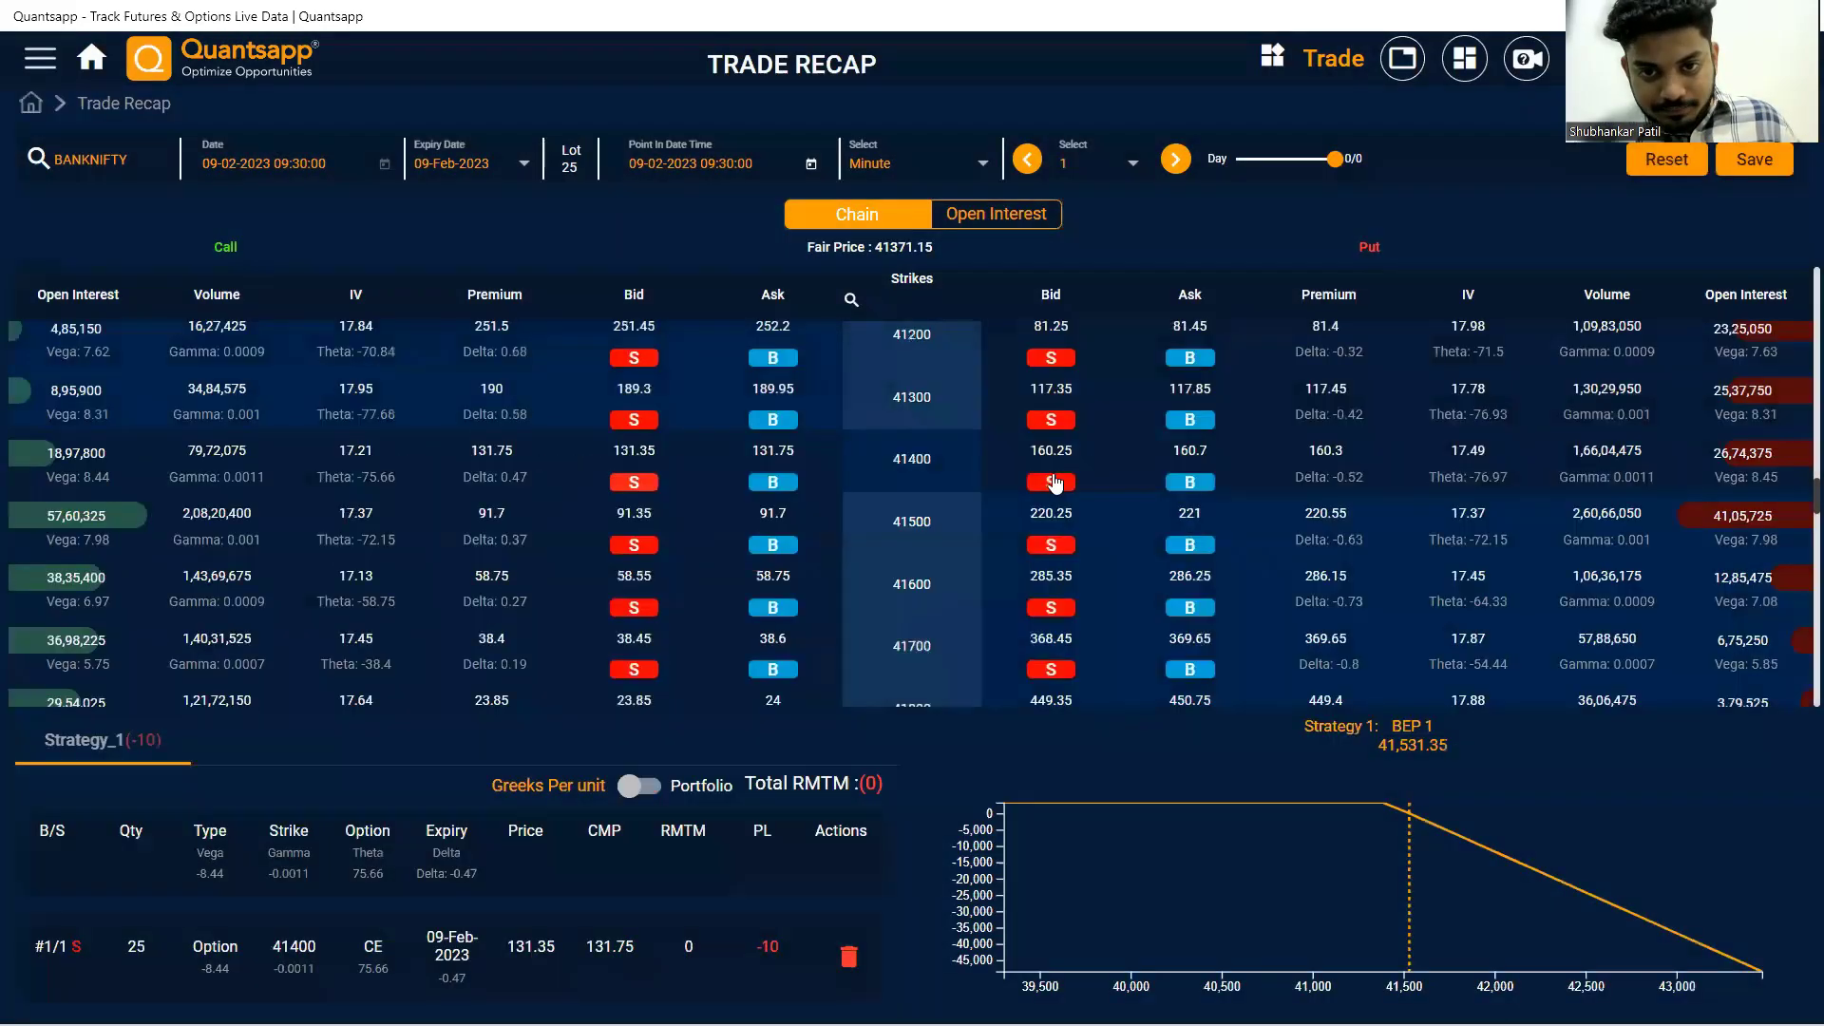
pyautogui.click(1051, 481)
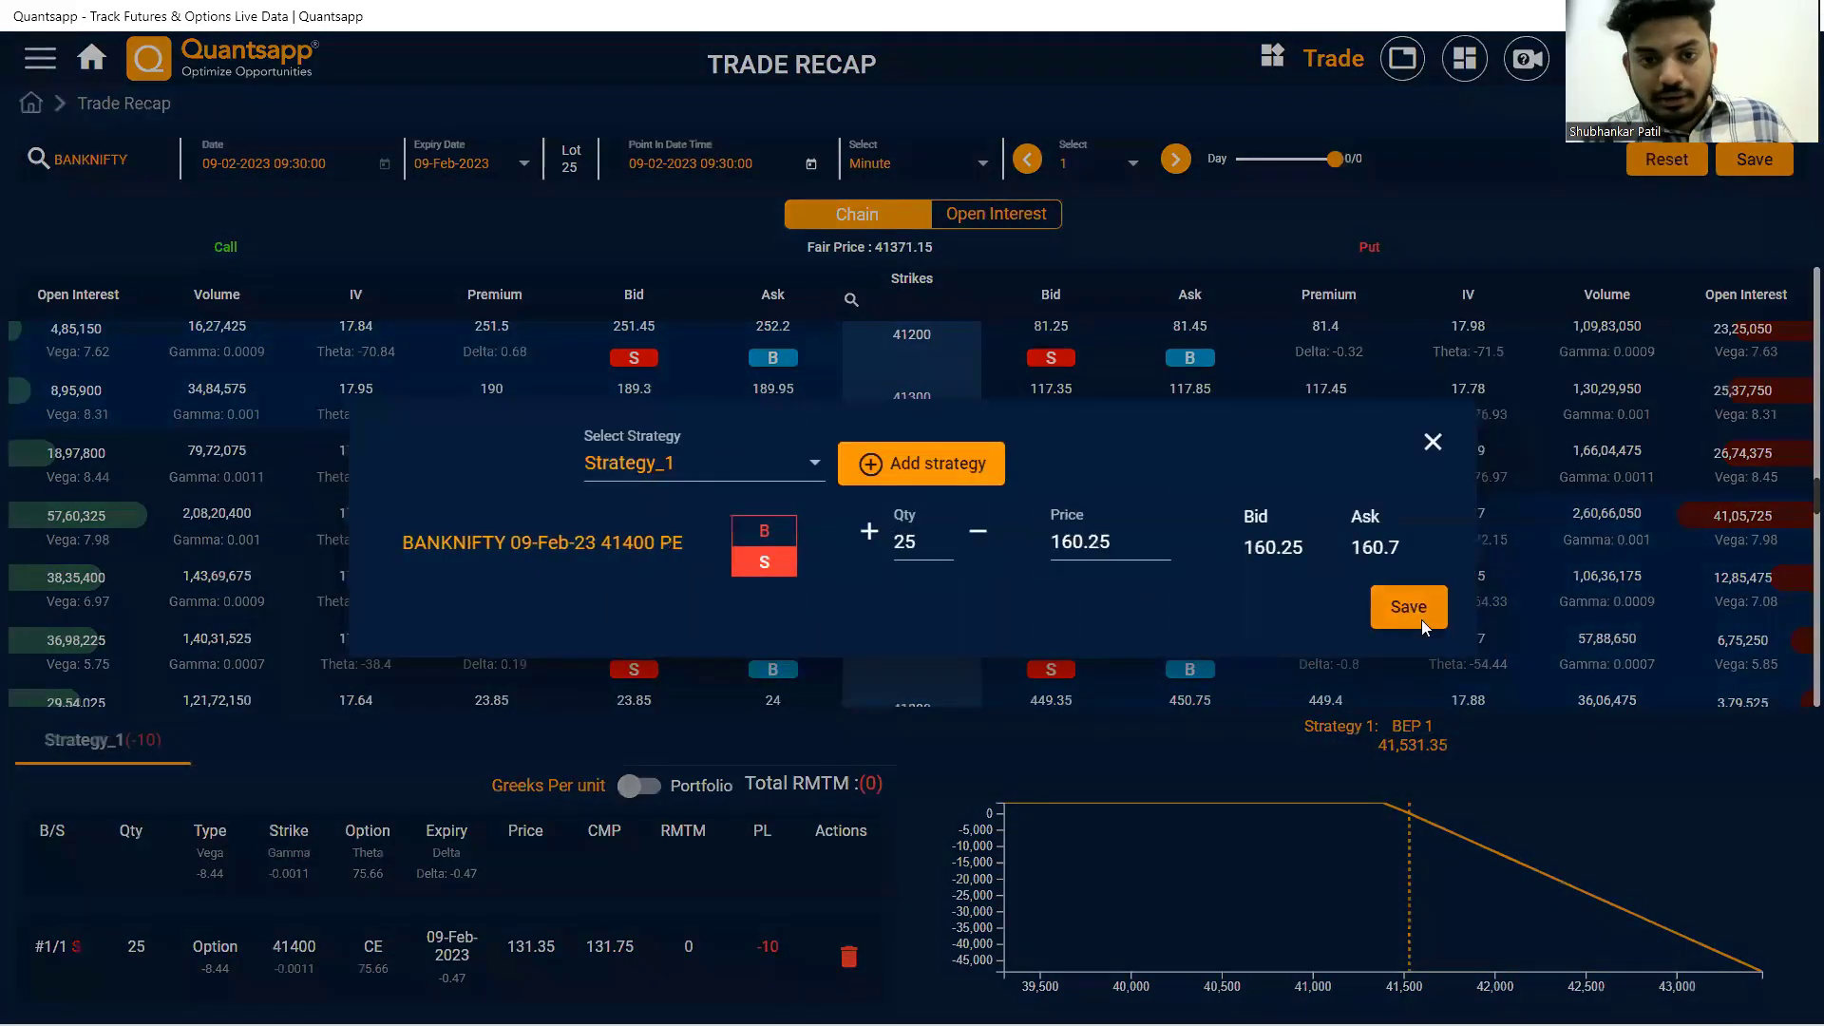
pyautogui.click(1421, 622)
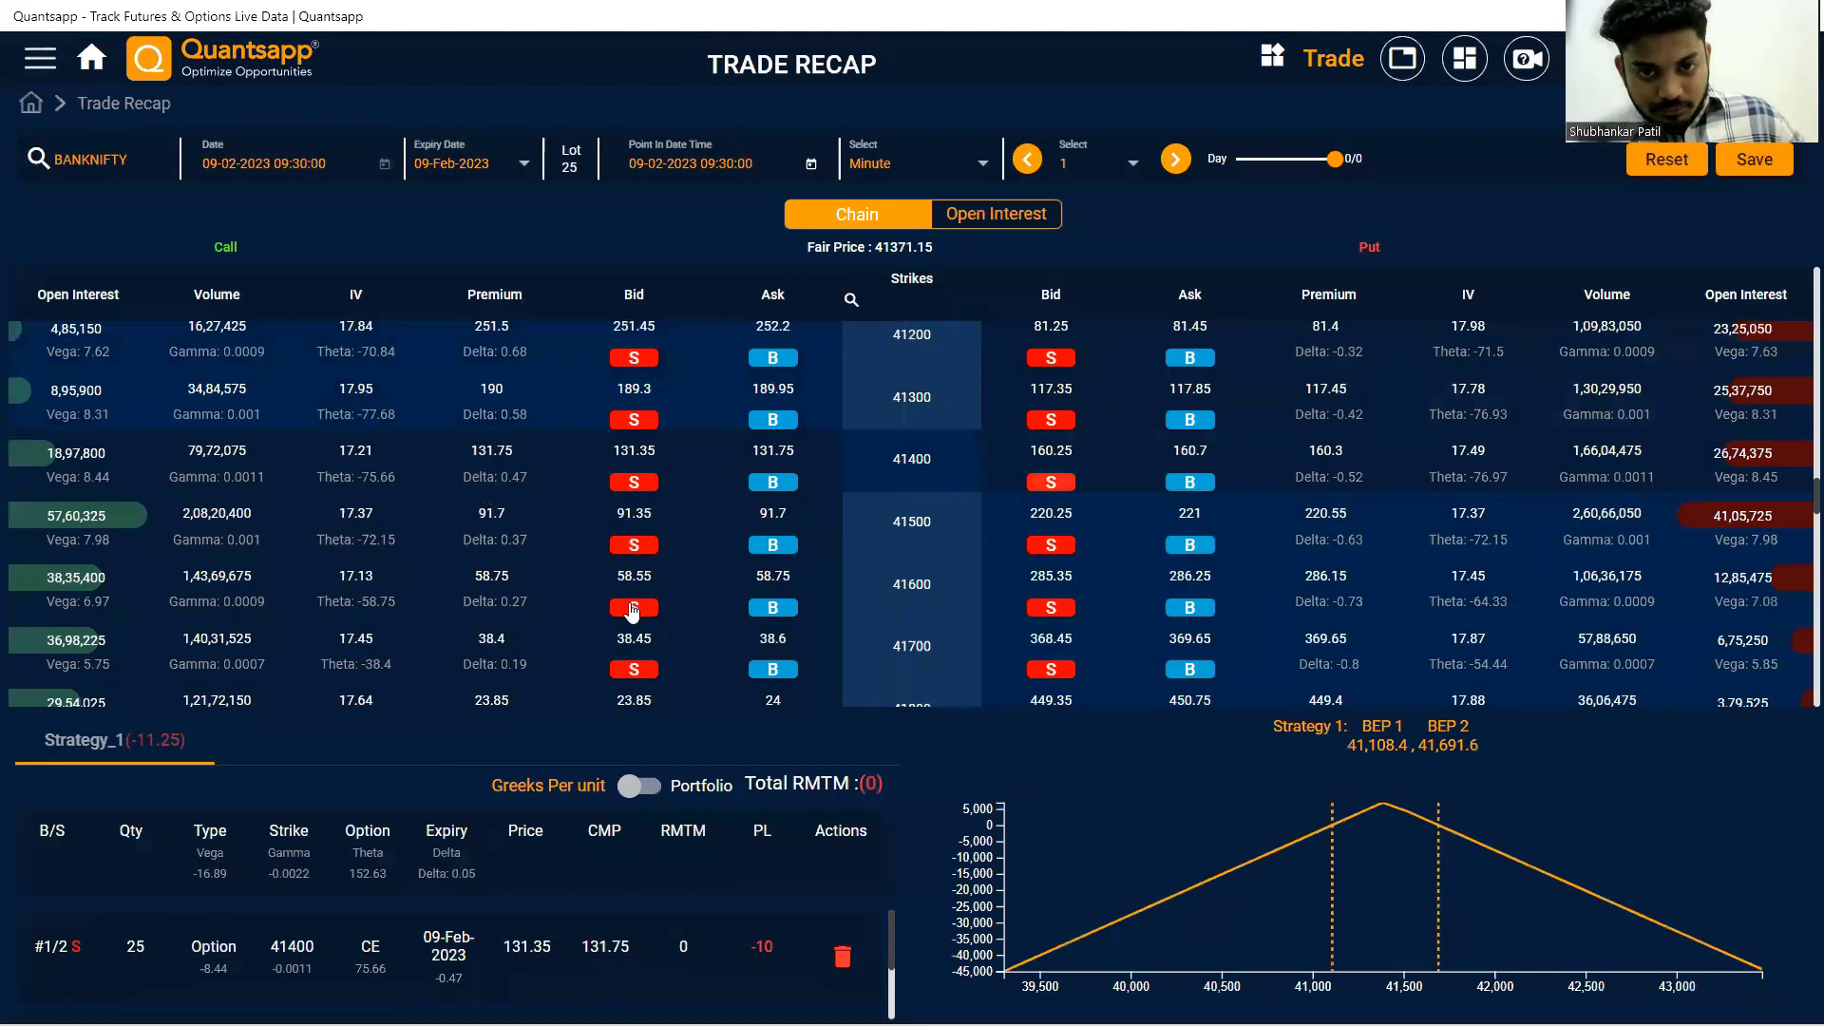
# Step: Add a second strategy and sell 25 of the BANKNIFTY 09-Feb-23 41400 CE at 131.35 in it
pyautogui.click(634, 482)
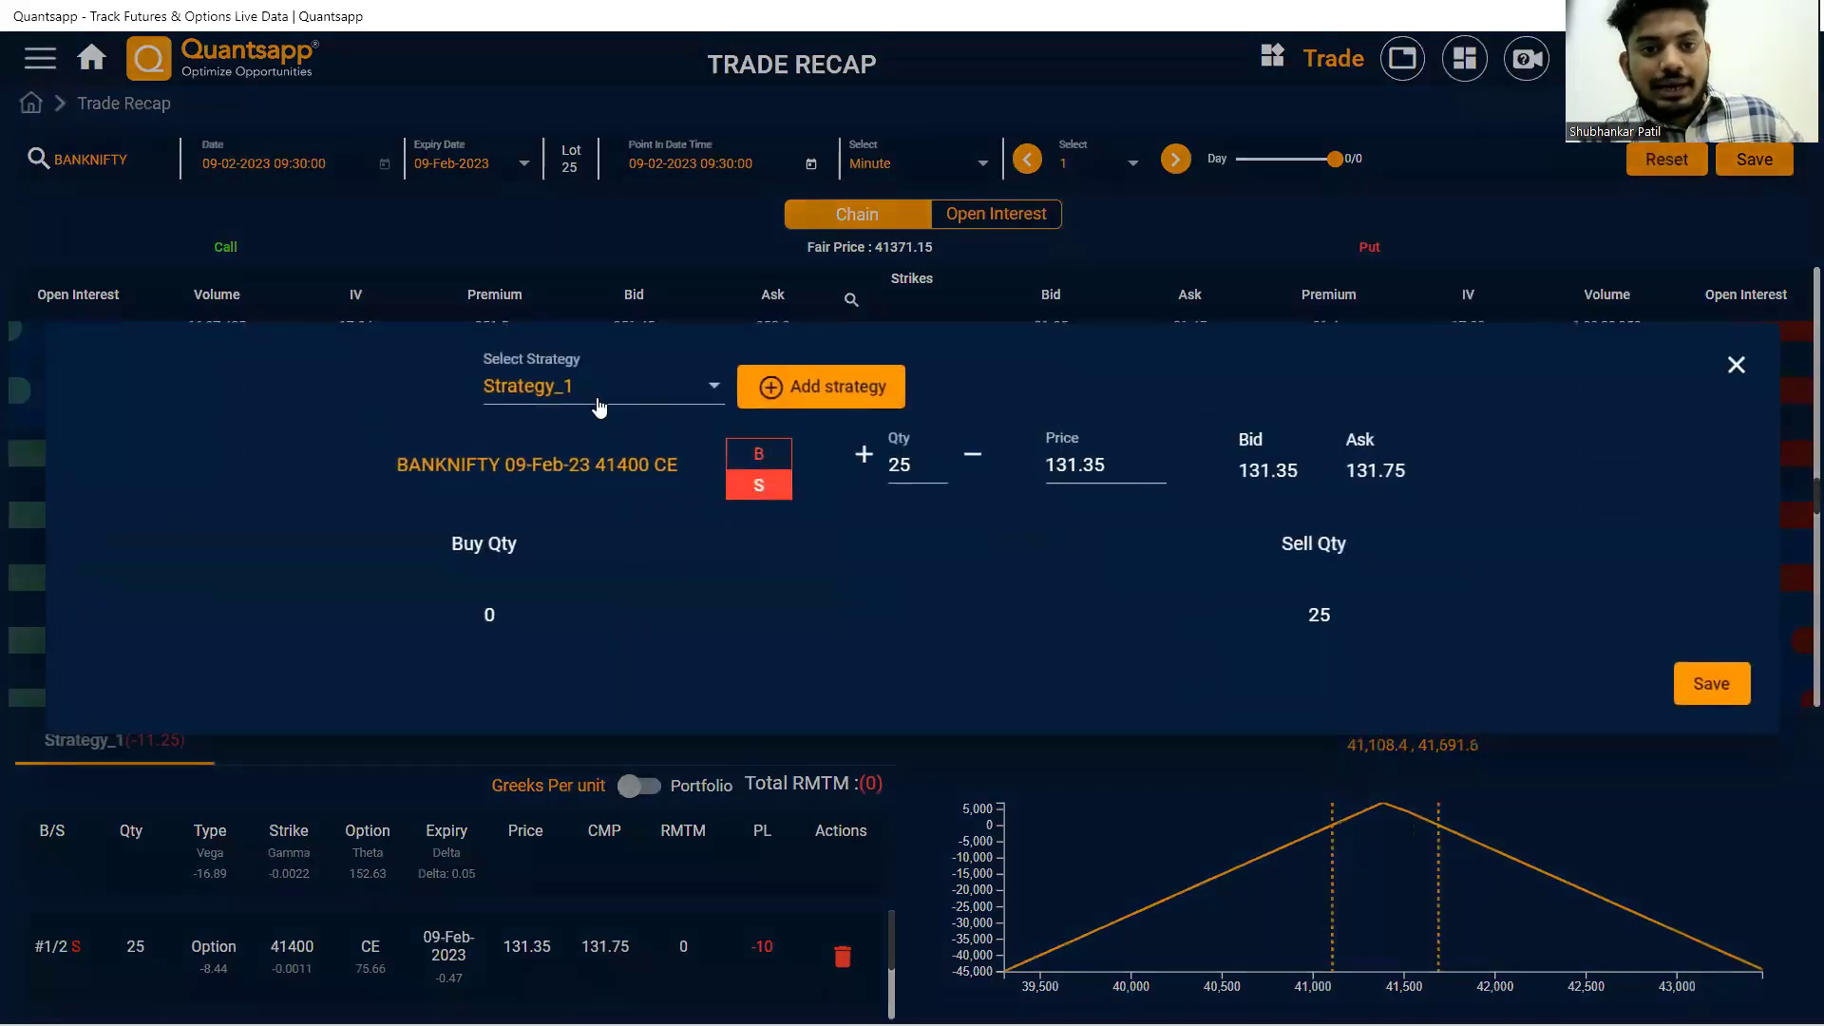
pyautogui.click(598, 403)
pyautogui.click(758, 408)
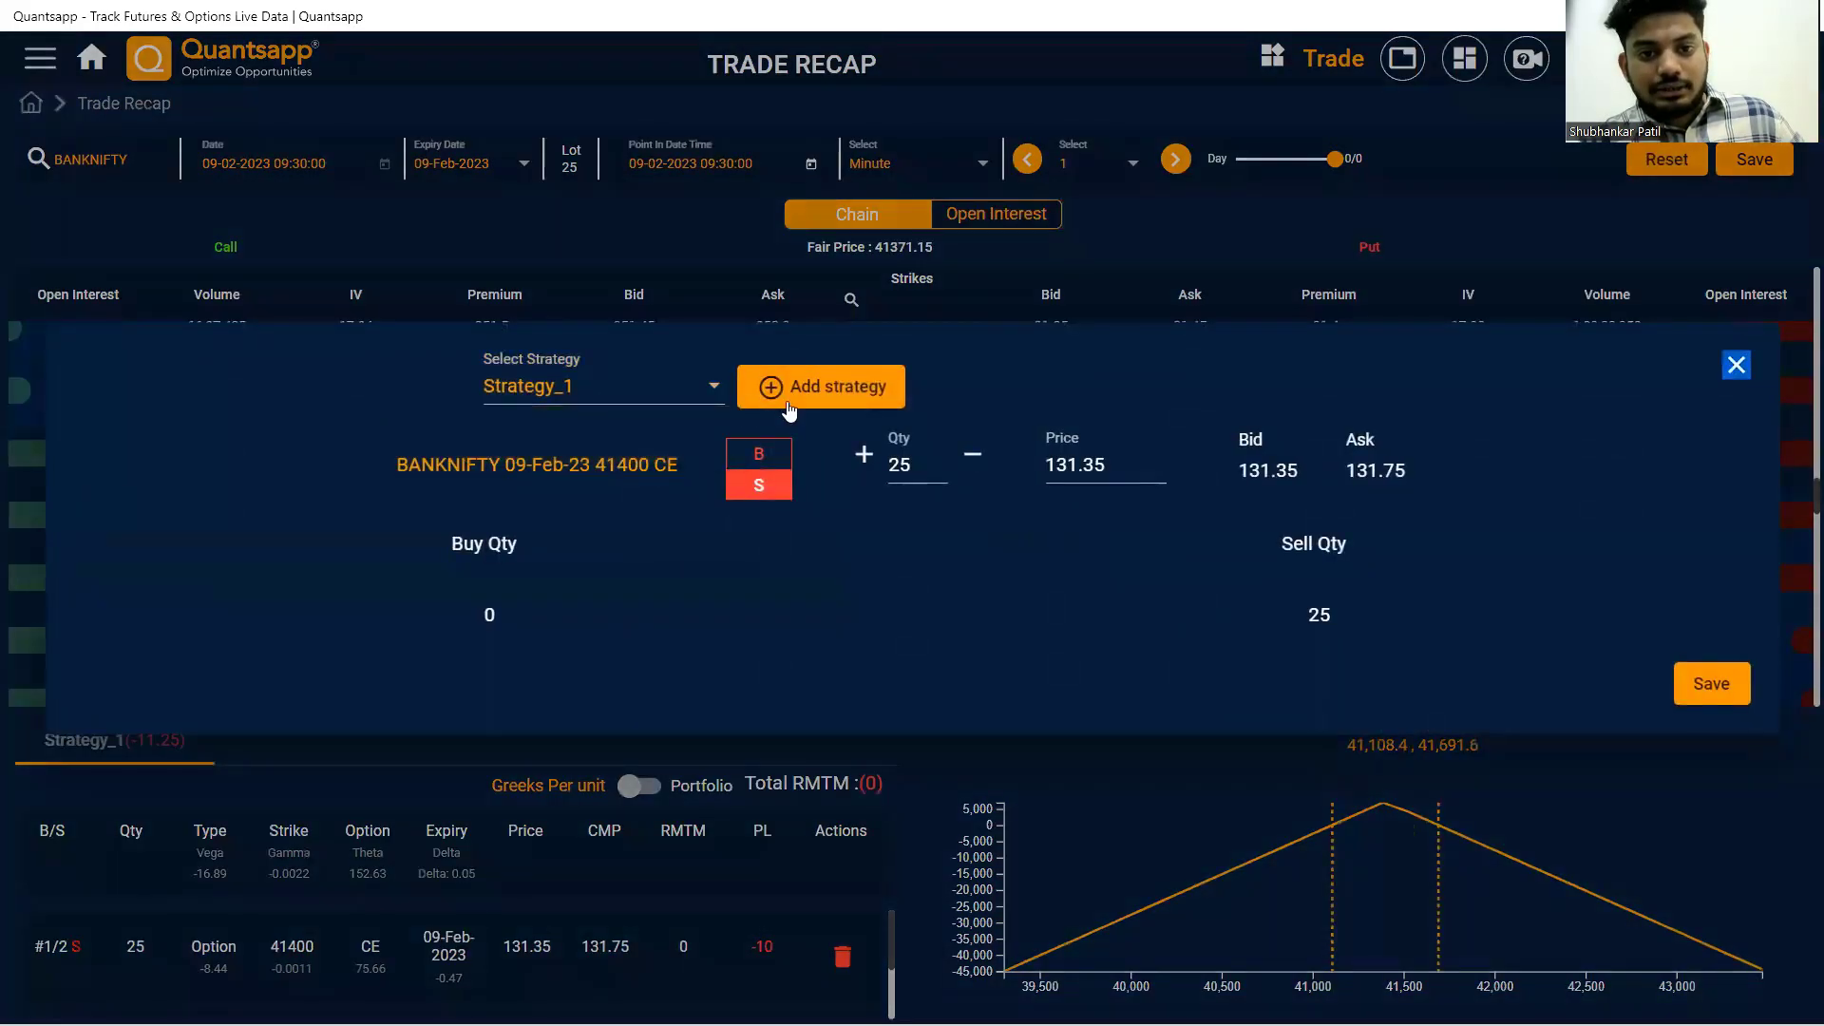
pyautogui.click(786, 408)
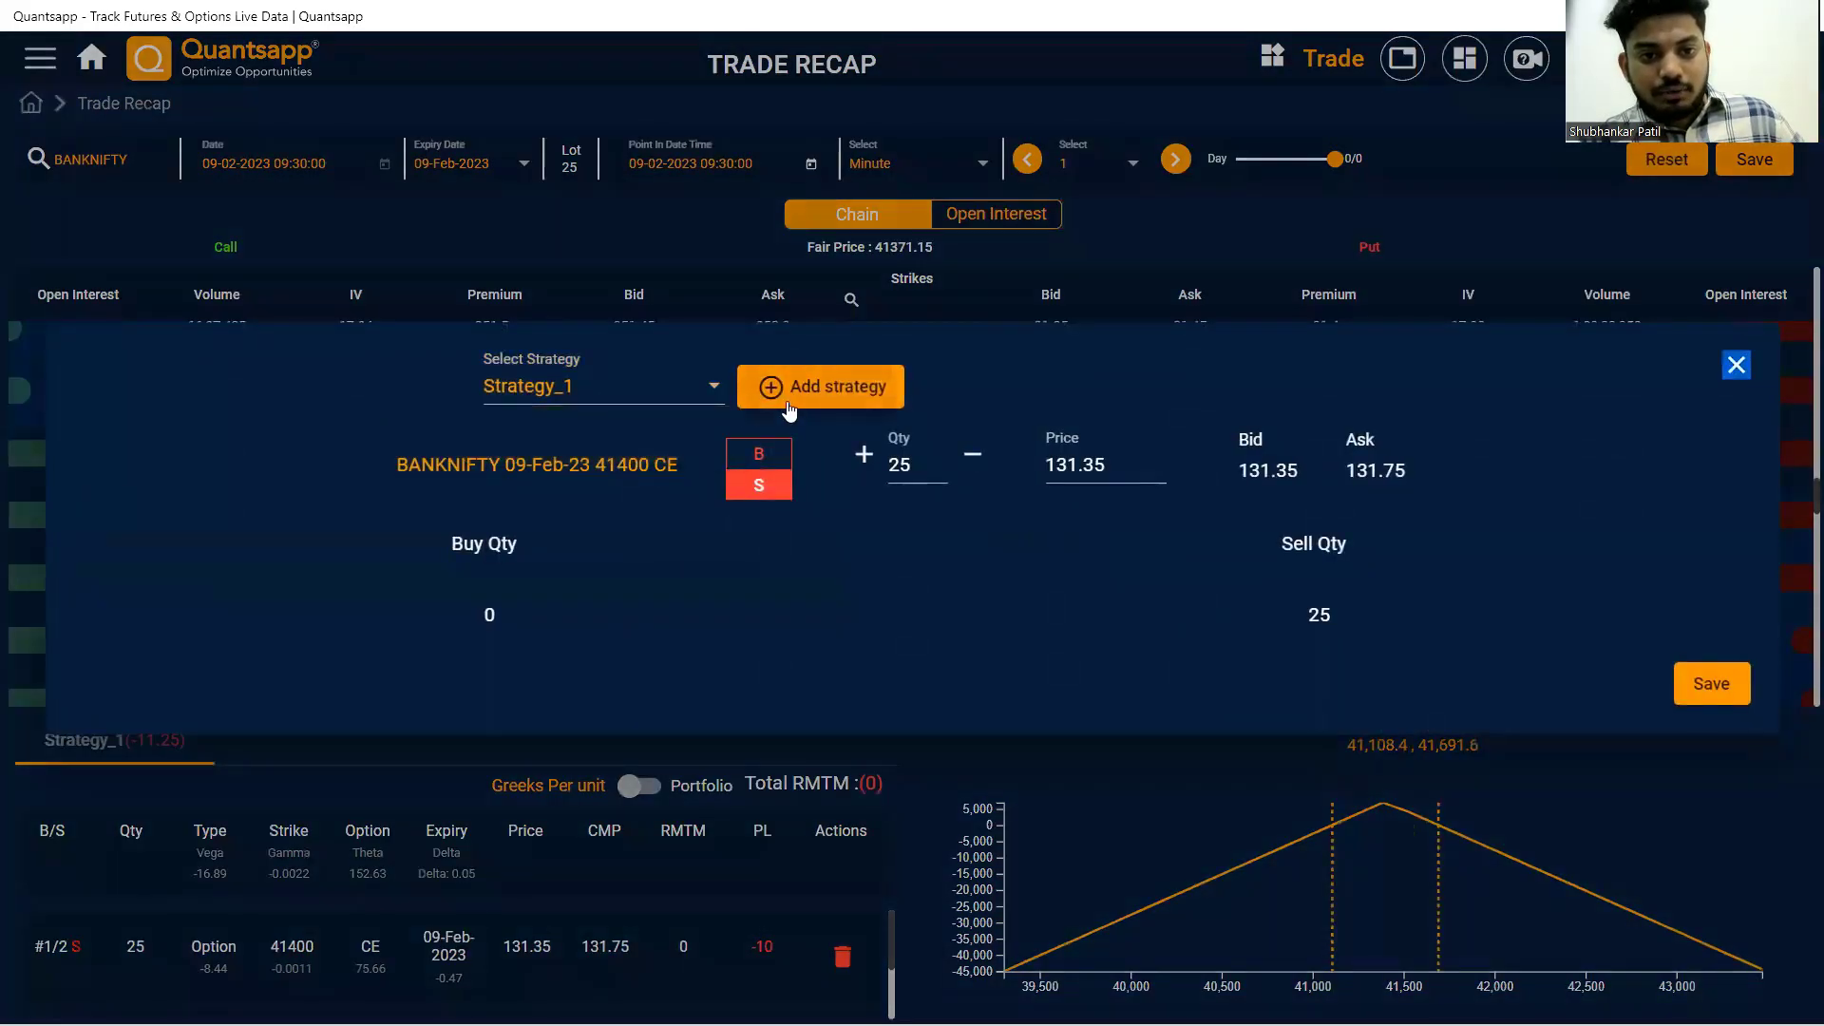
pyautogui.click(1710, 684)
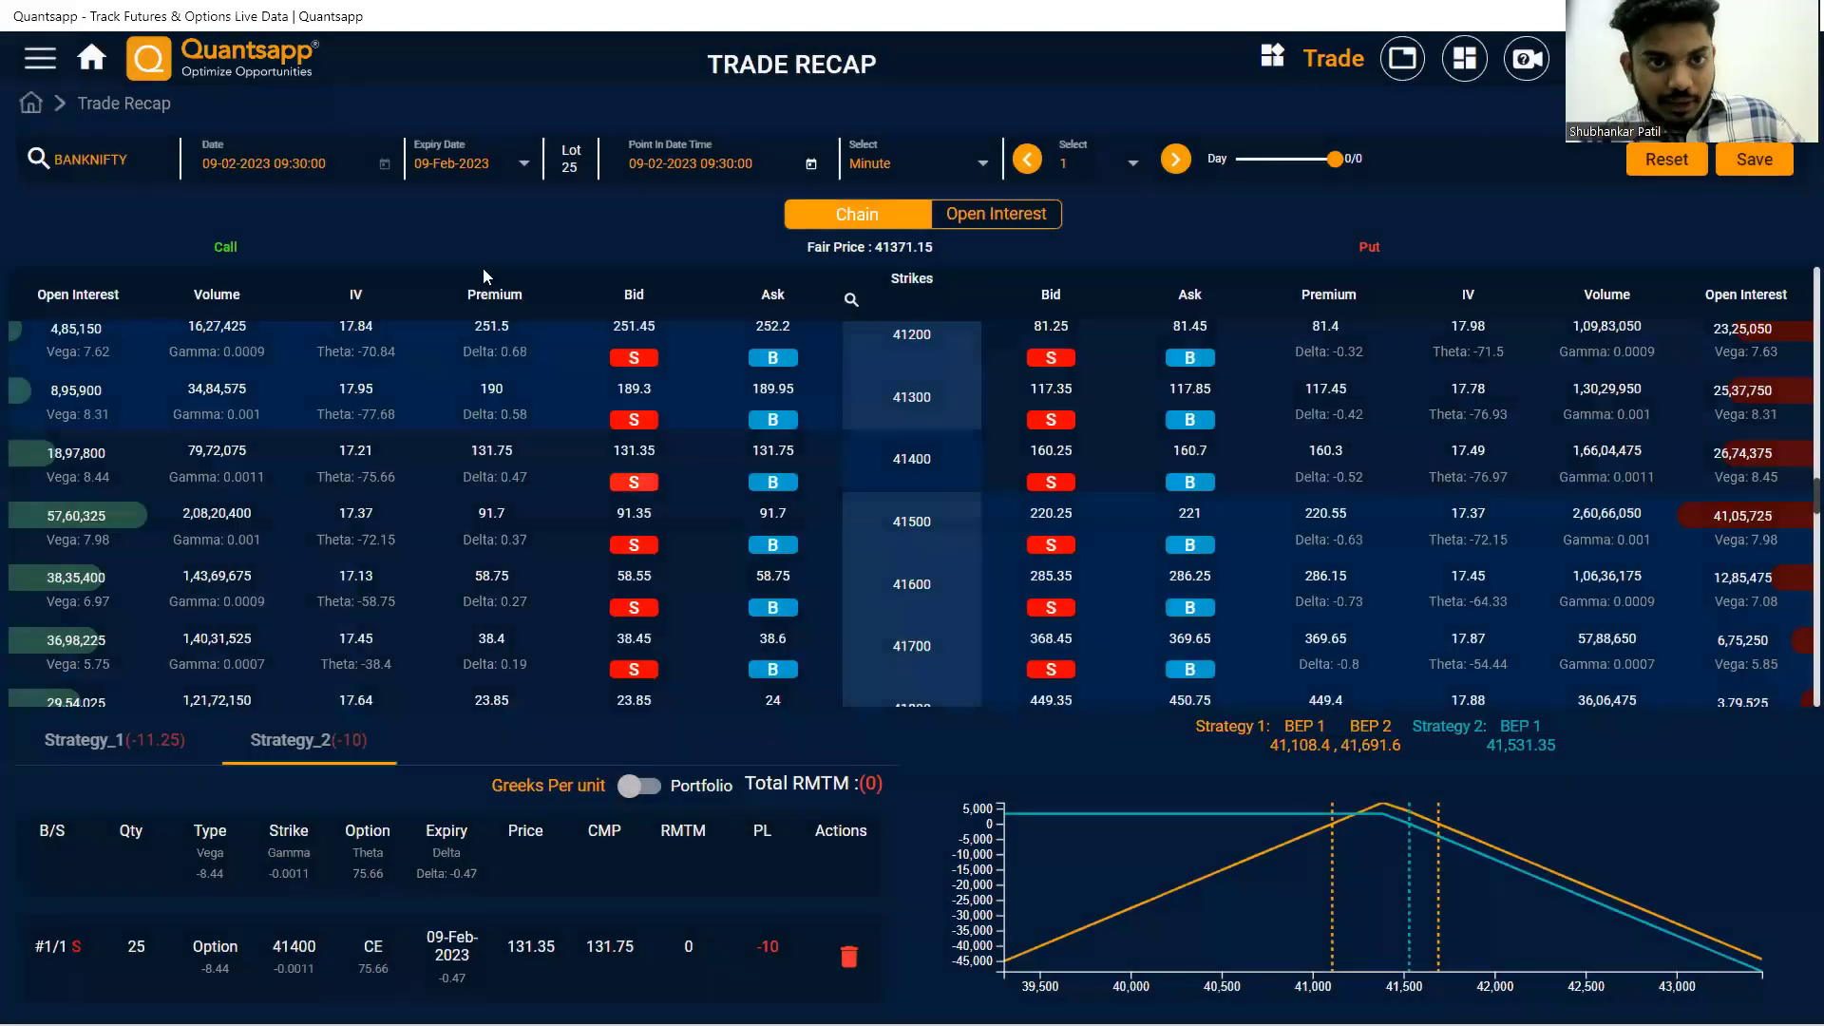
# Step: Switch the expiry to 16-Feb-2023 and buy 25 of the 41400 CE at 421.85 in Strategy_2
pyautogui.click(470, 159)
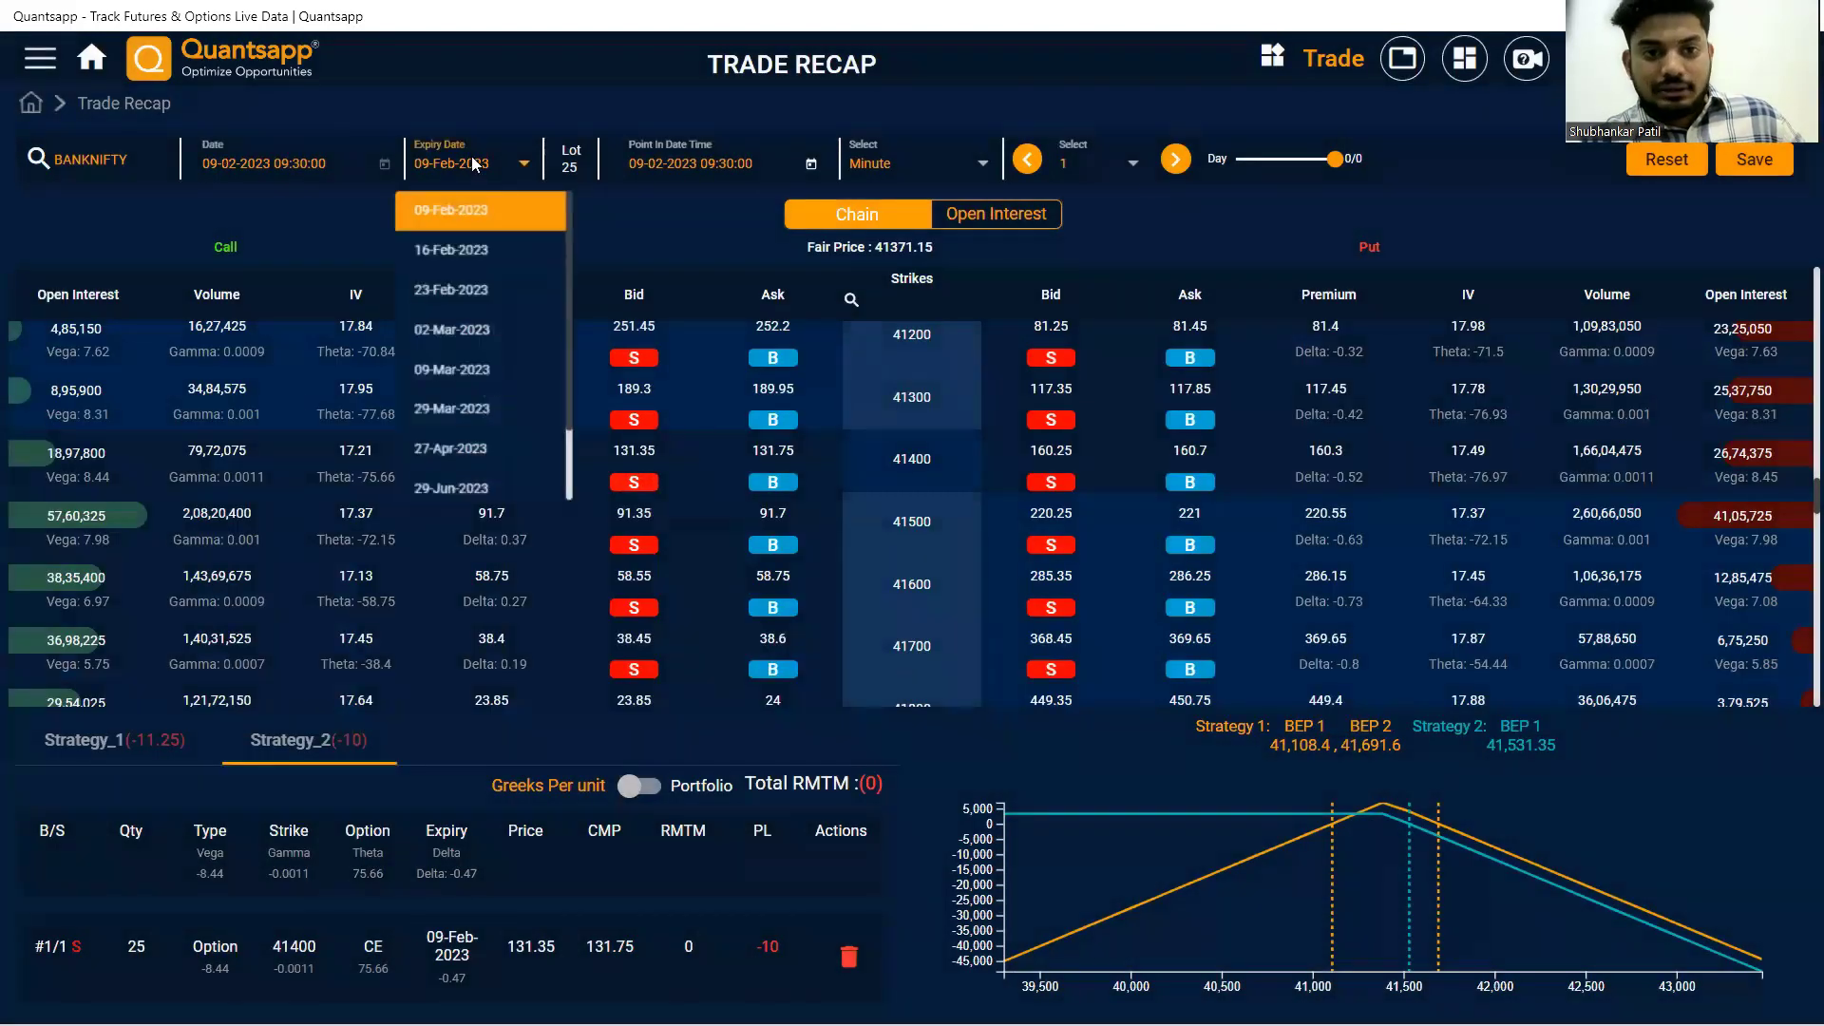
pyautogui.click(465, 245)
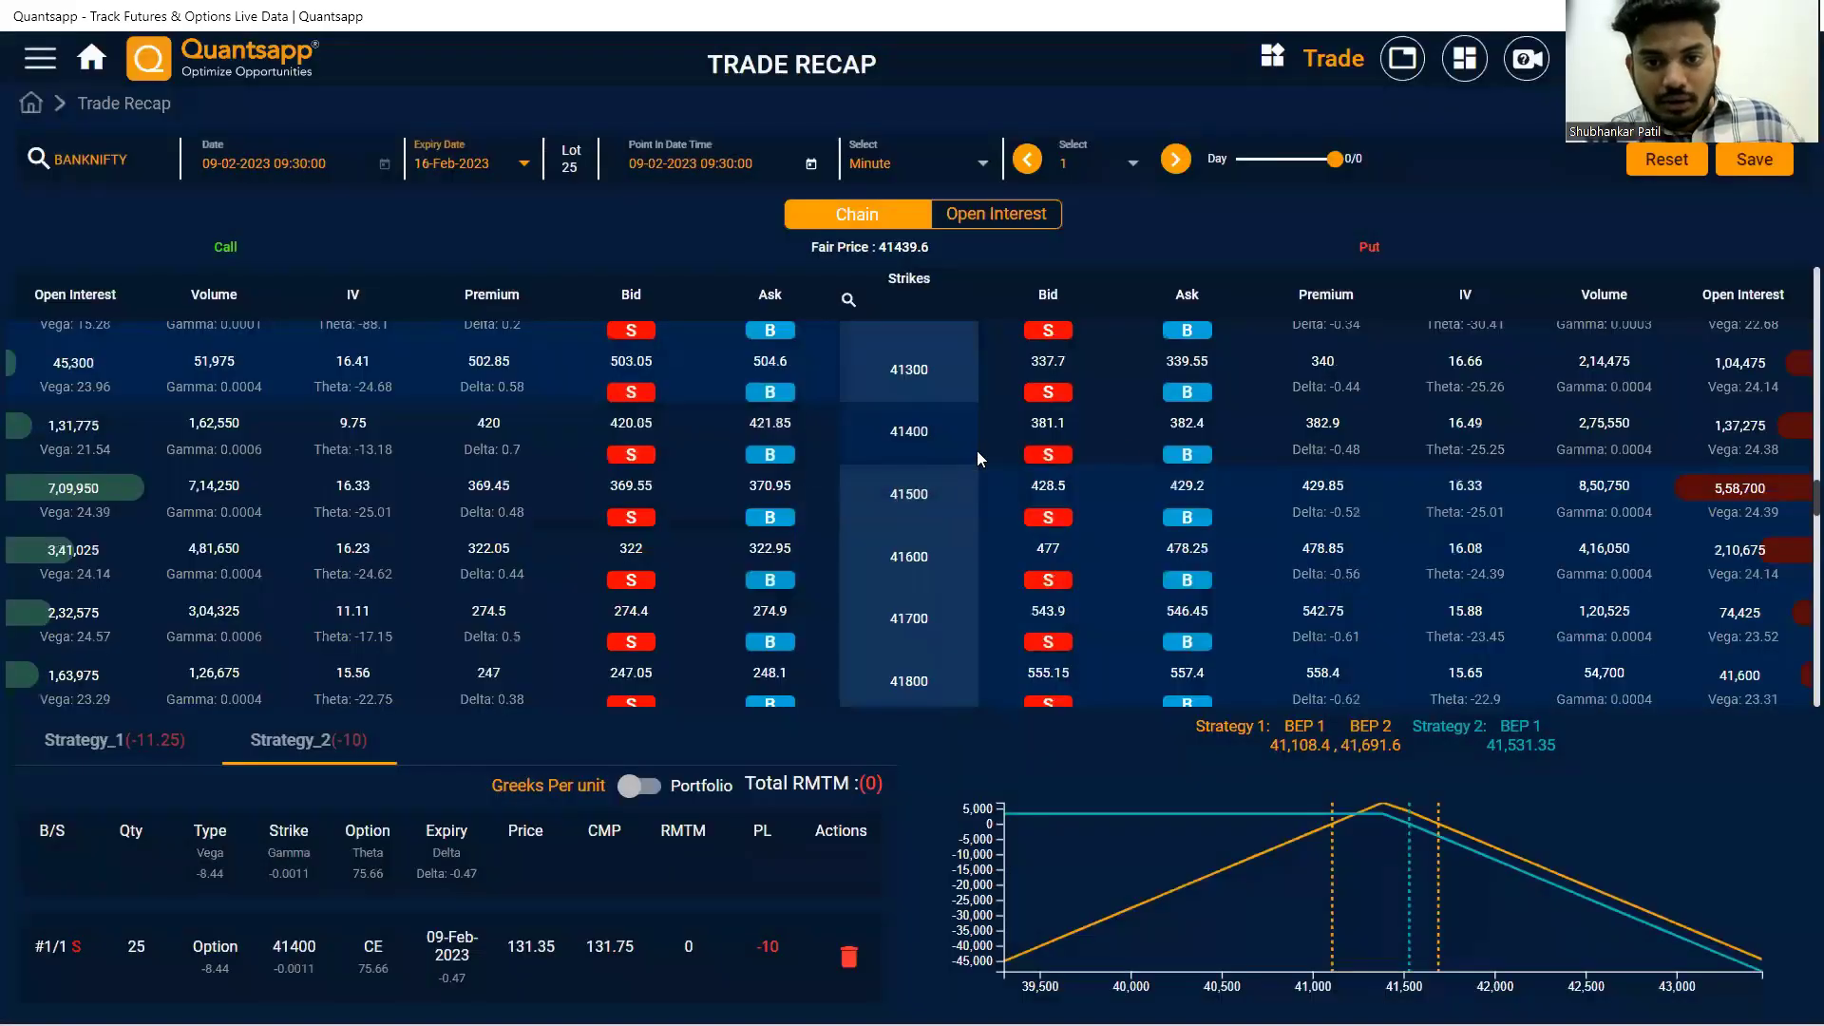
pyautogui.click(781, 460)
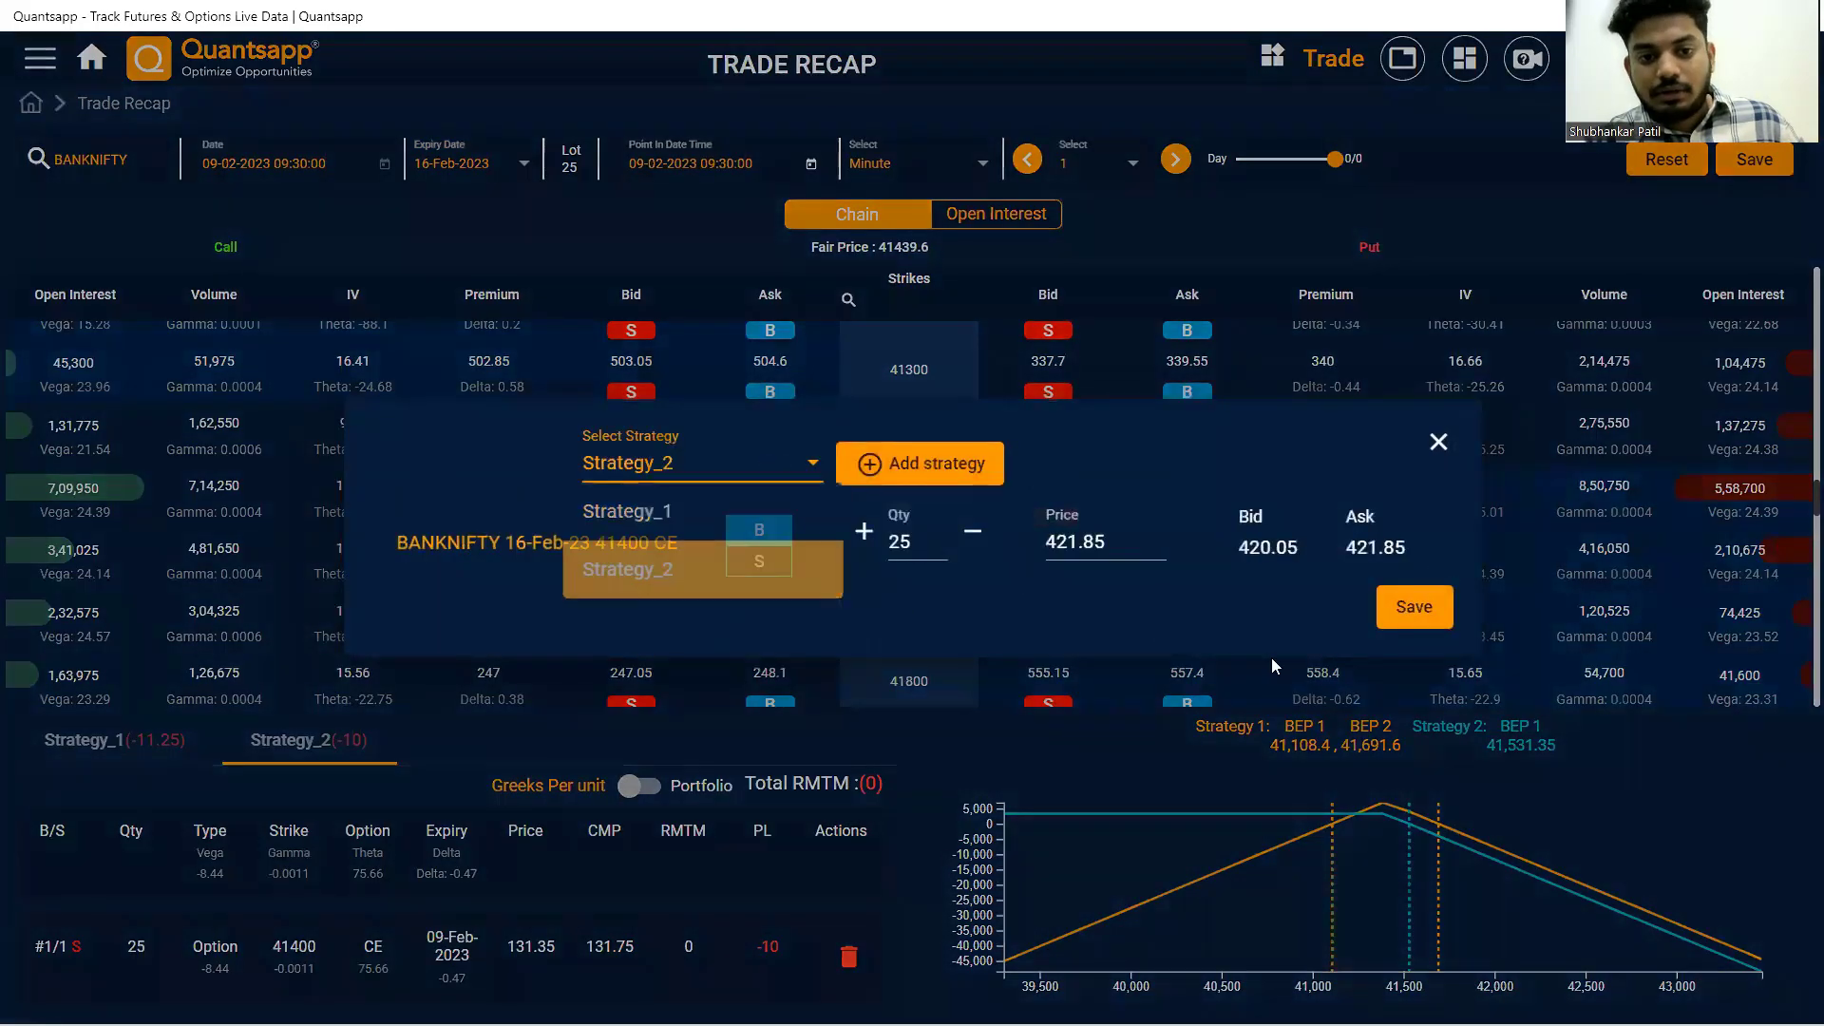
pyautogui.click(629, 570)
pyautogui.click(1419, 615)
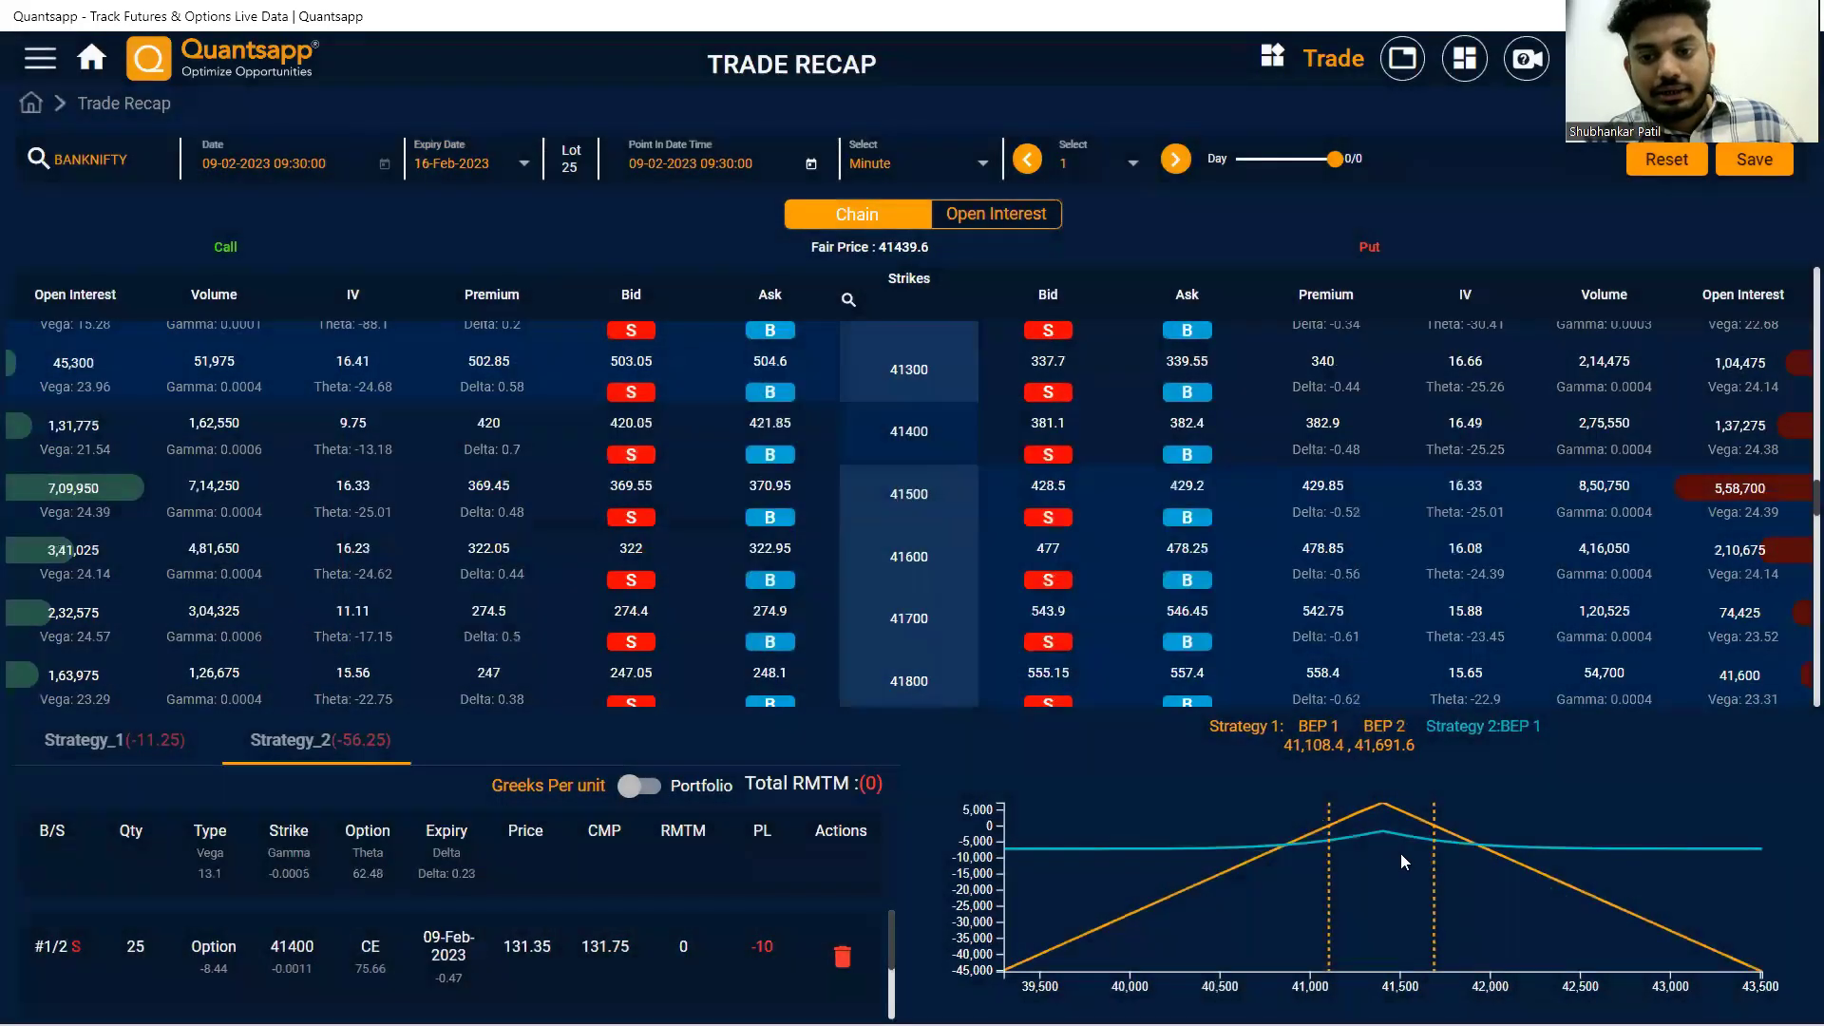
# Step: Set the point-in-time to 14:30:00 on 9 February 2023
pyautogui.click(813, 166)
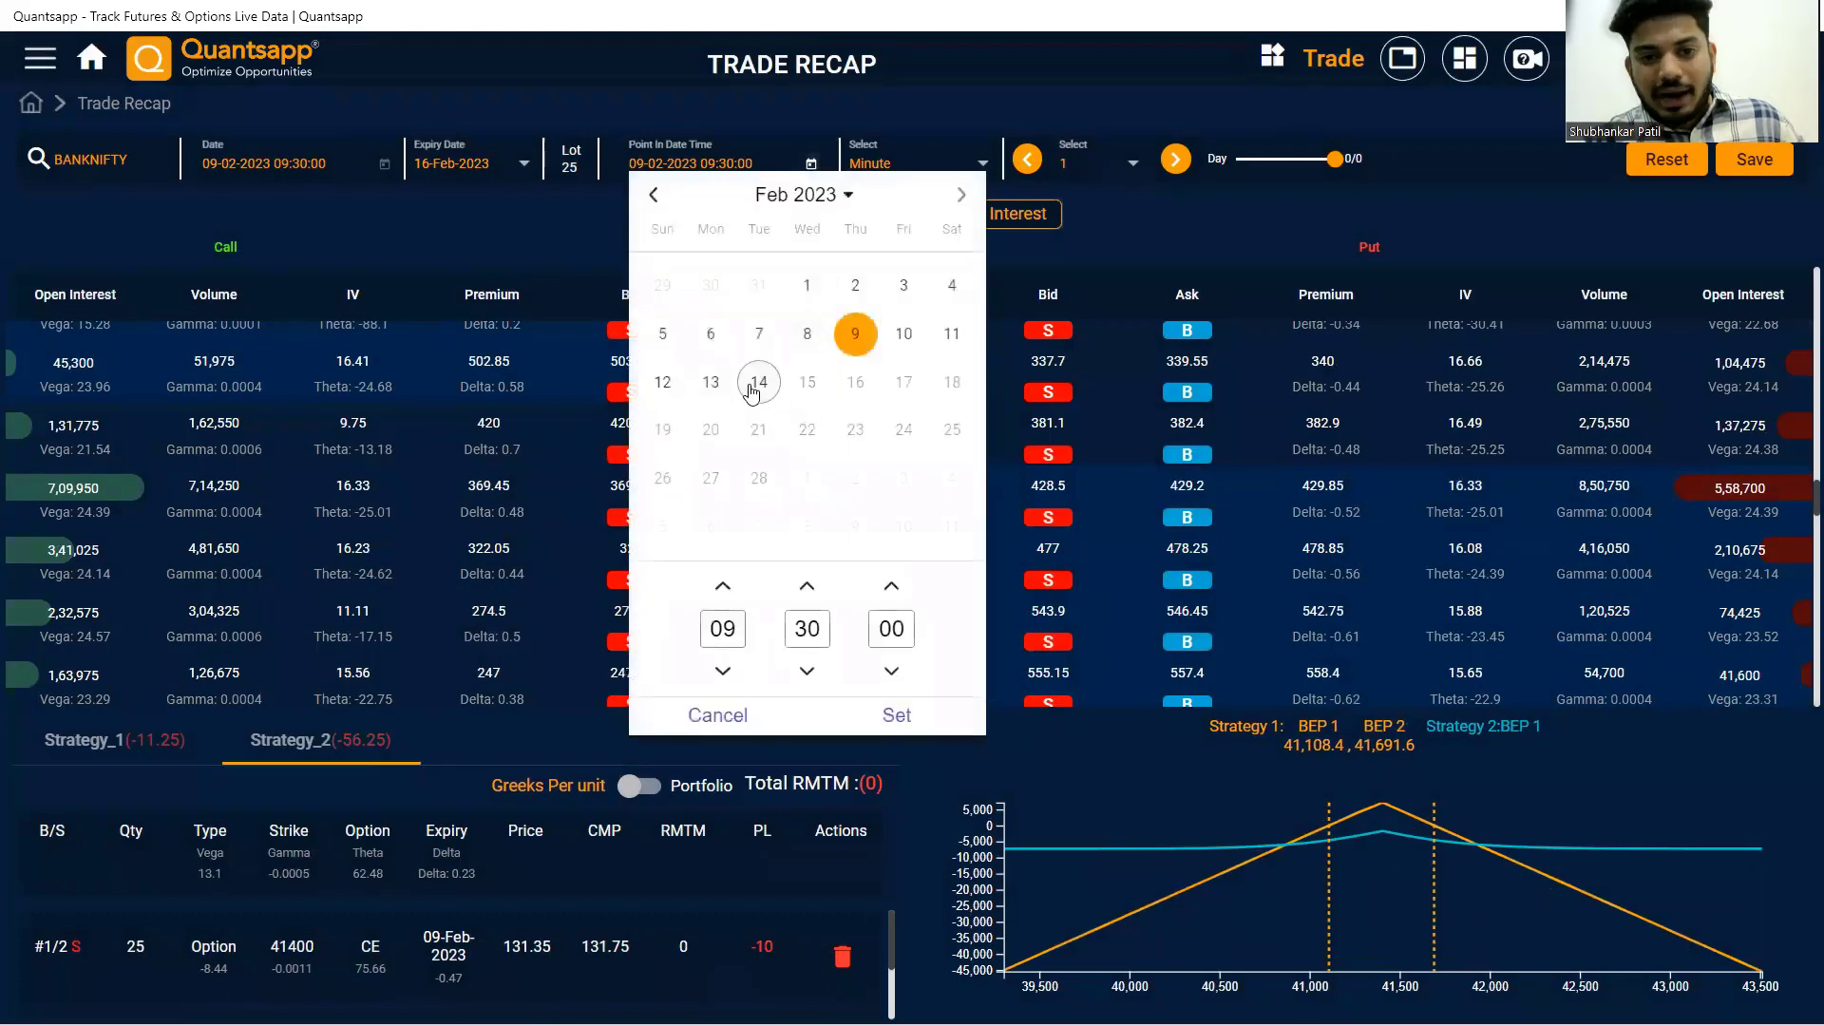
pyautogui.click(735, 640)
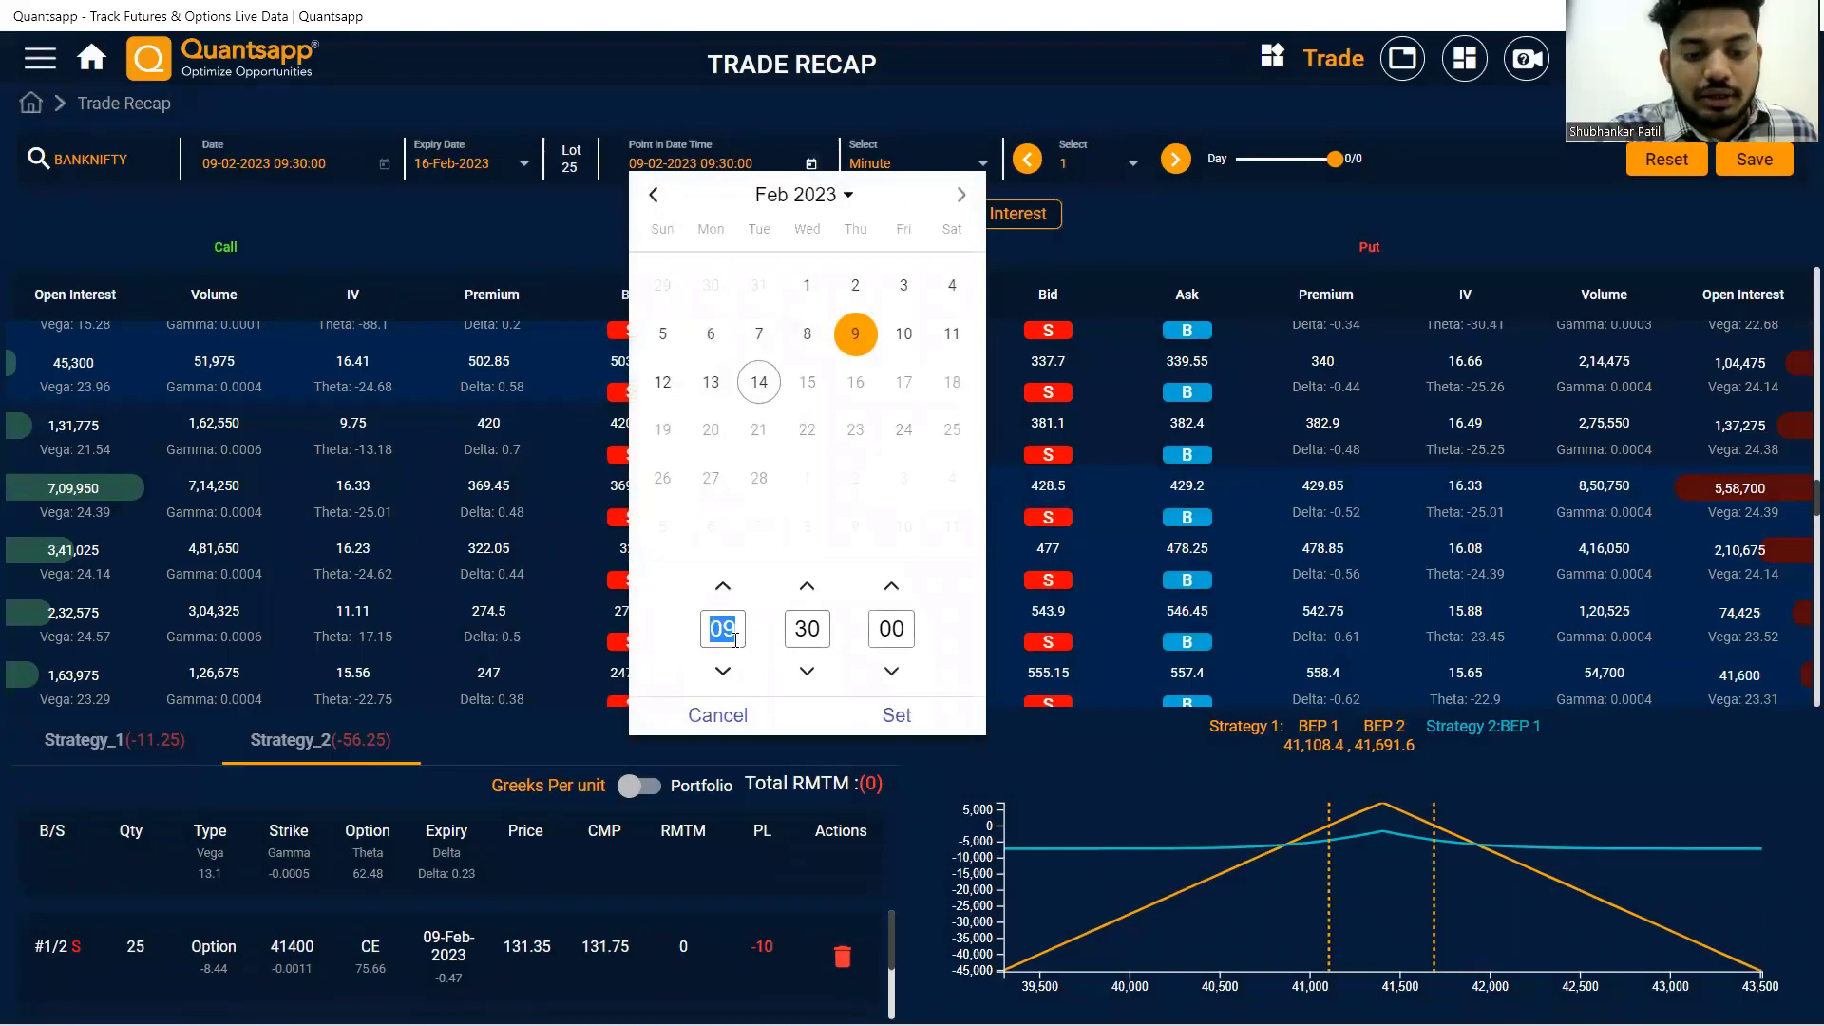
pyautogui.write('14')
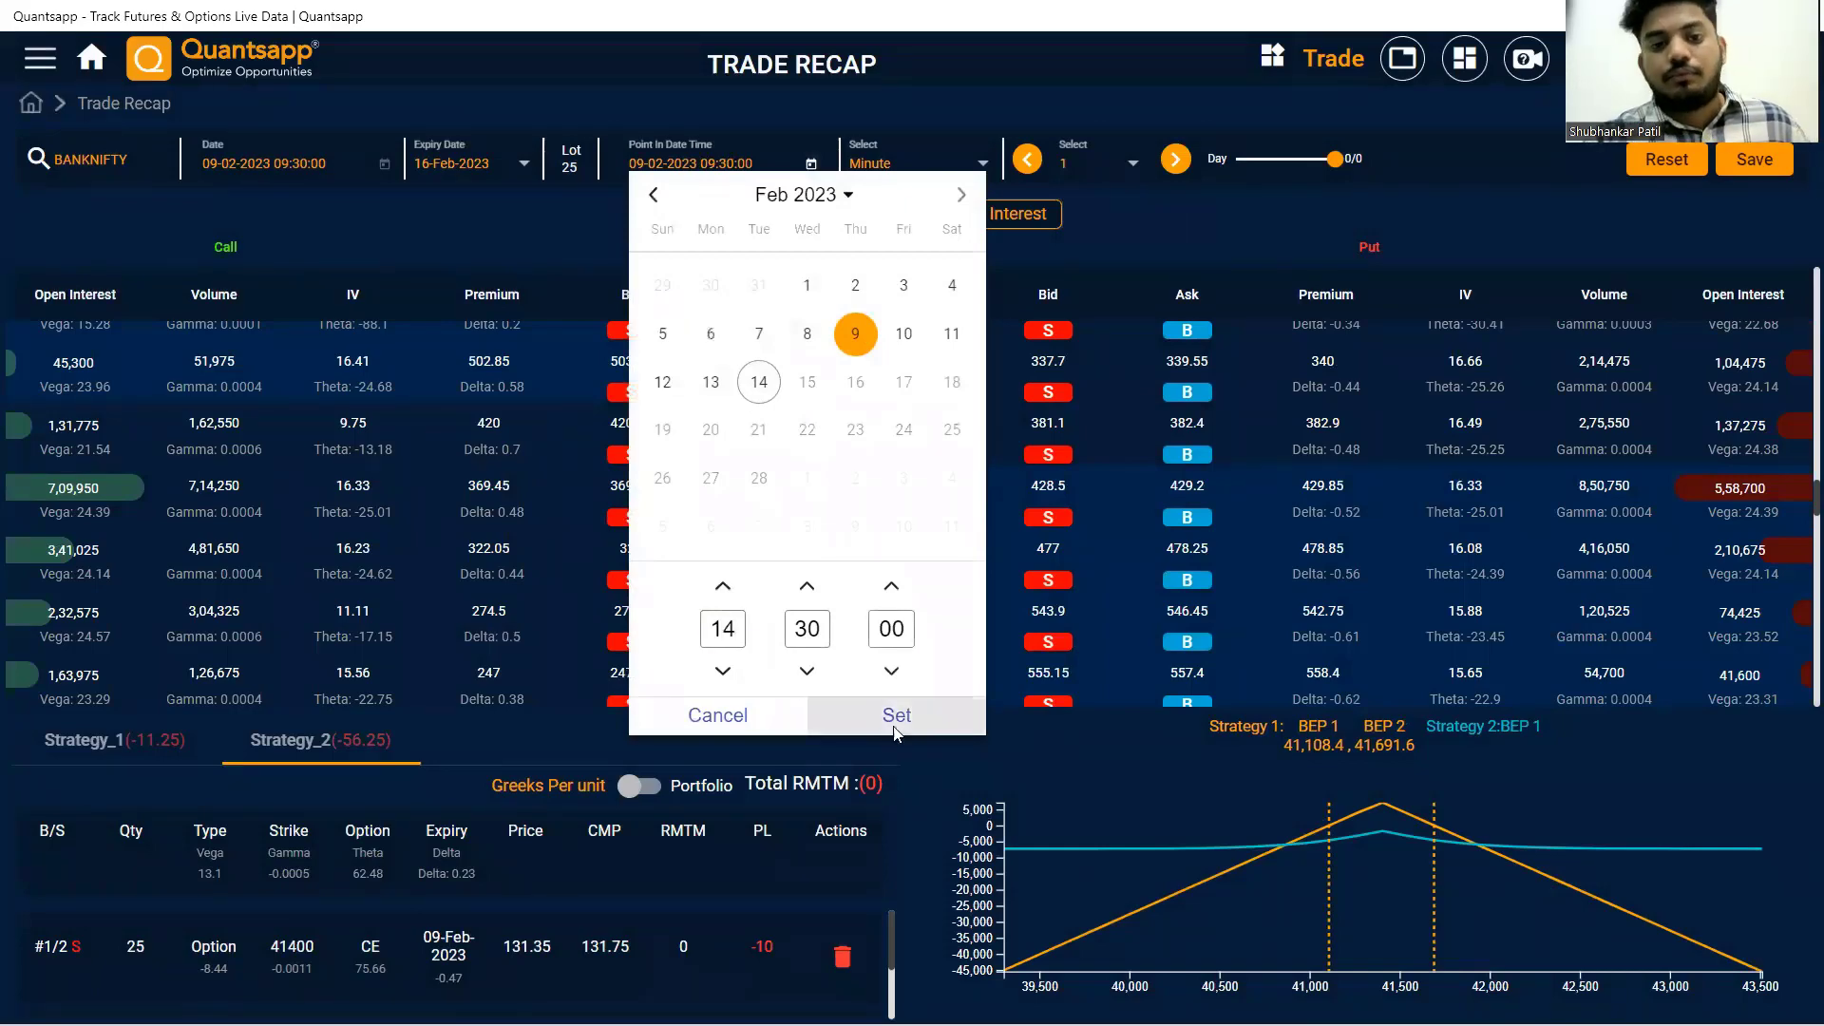
pyautogui.click(896, 727)
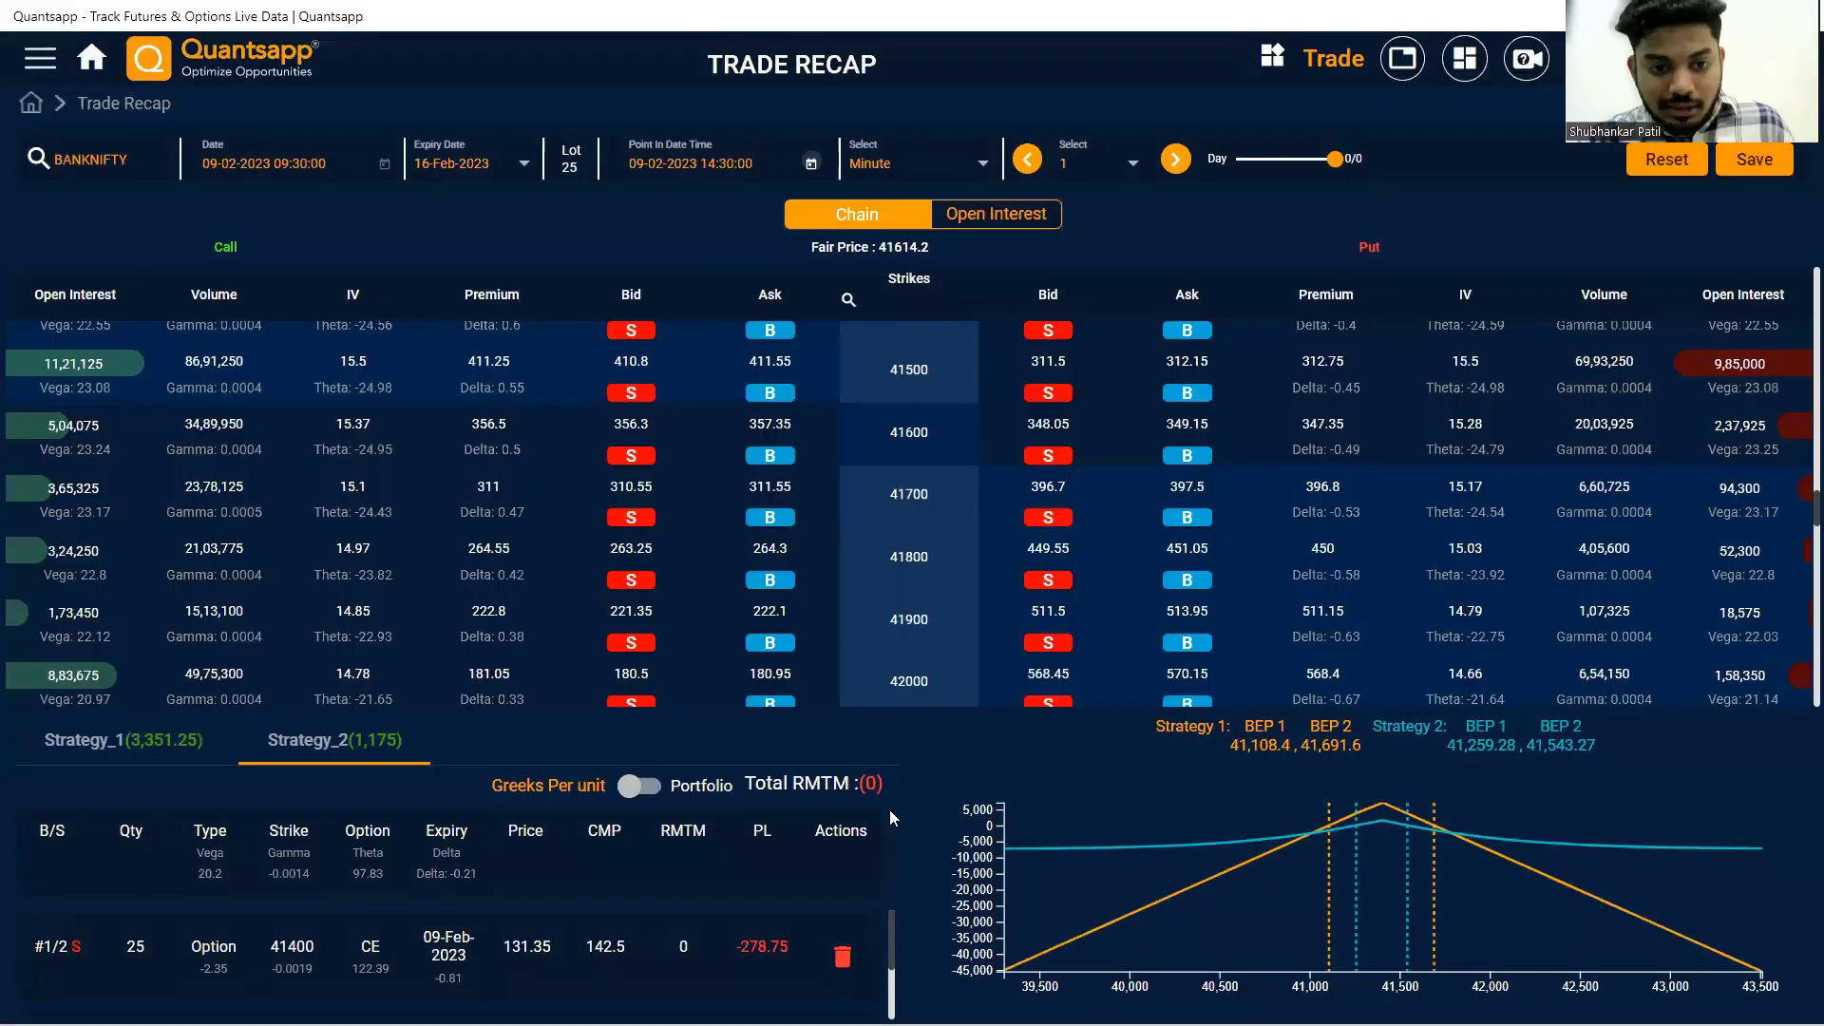
# Step: Examine the profit and loss of both legs in Strategy_2 and compare its total with that of Strategy_1
pyautogui.scroll(-1, 652, 950)
pyautogui.scroll(1, 653, 950)
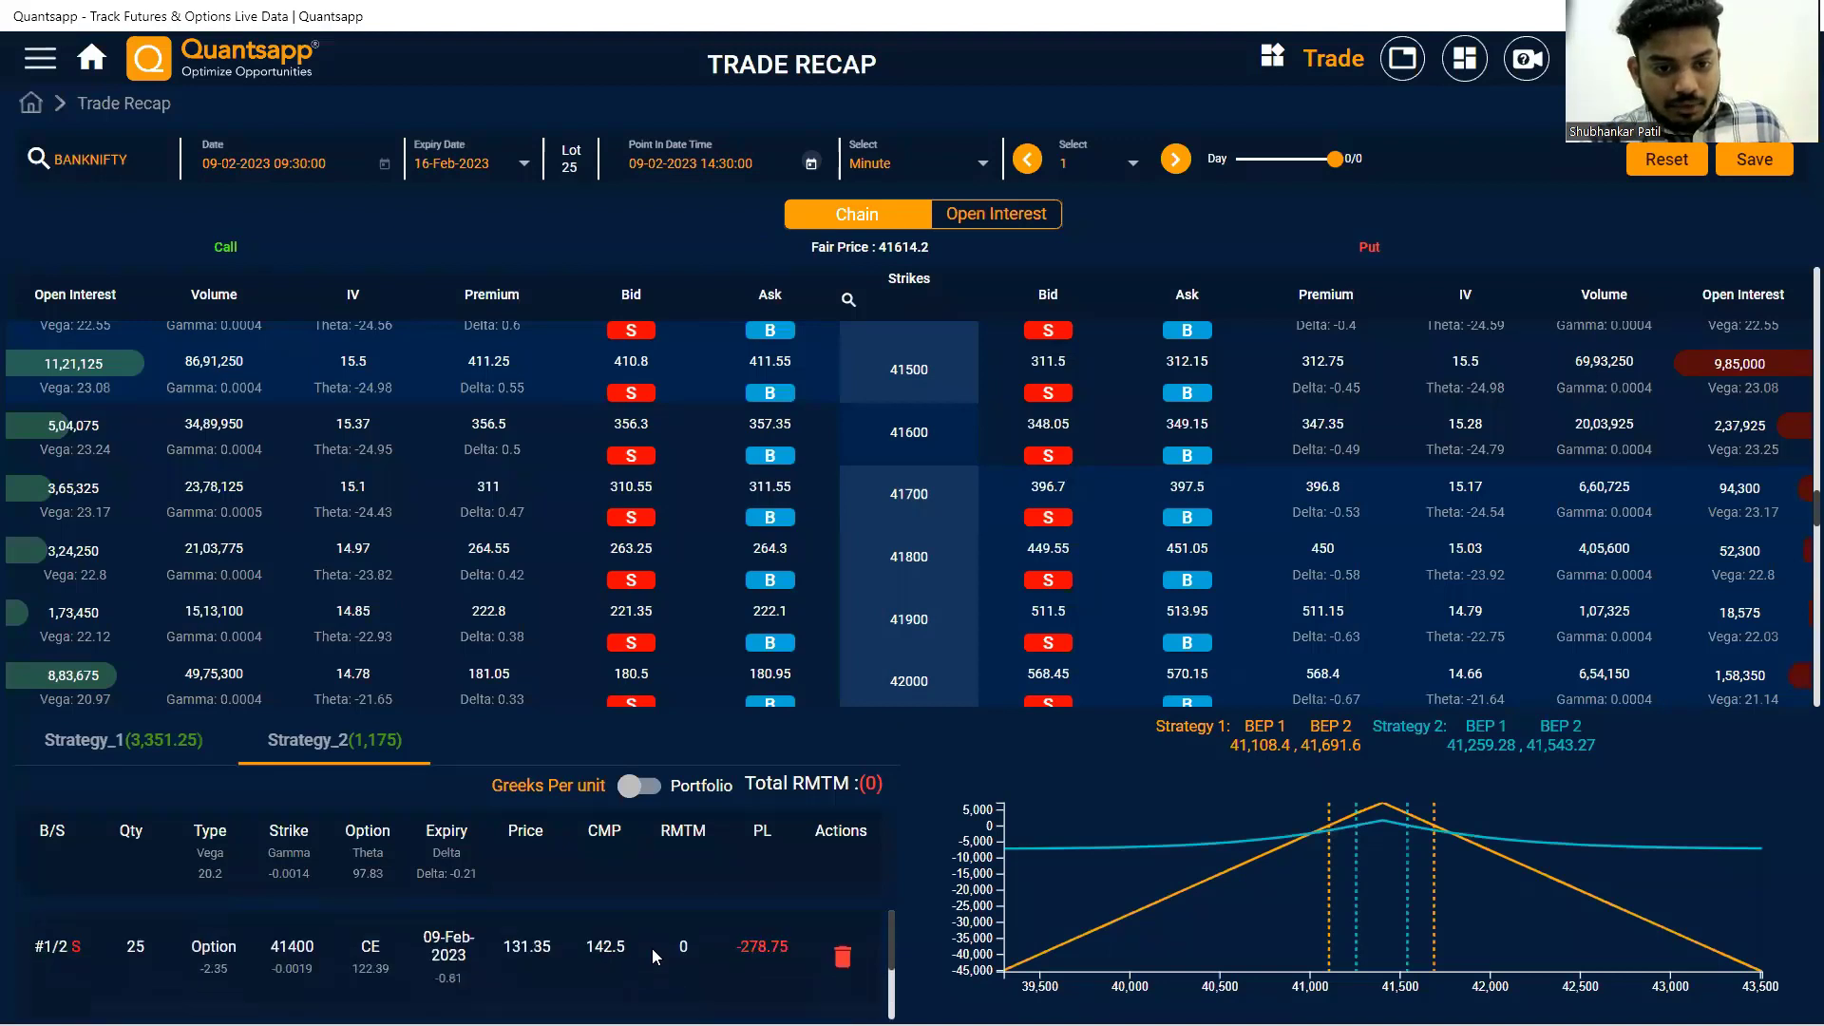
pyautogui.scroll(-2, 441, 957)
pyautogui.scroll(2, 425, 977)
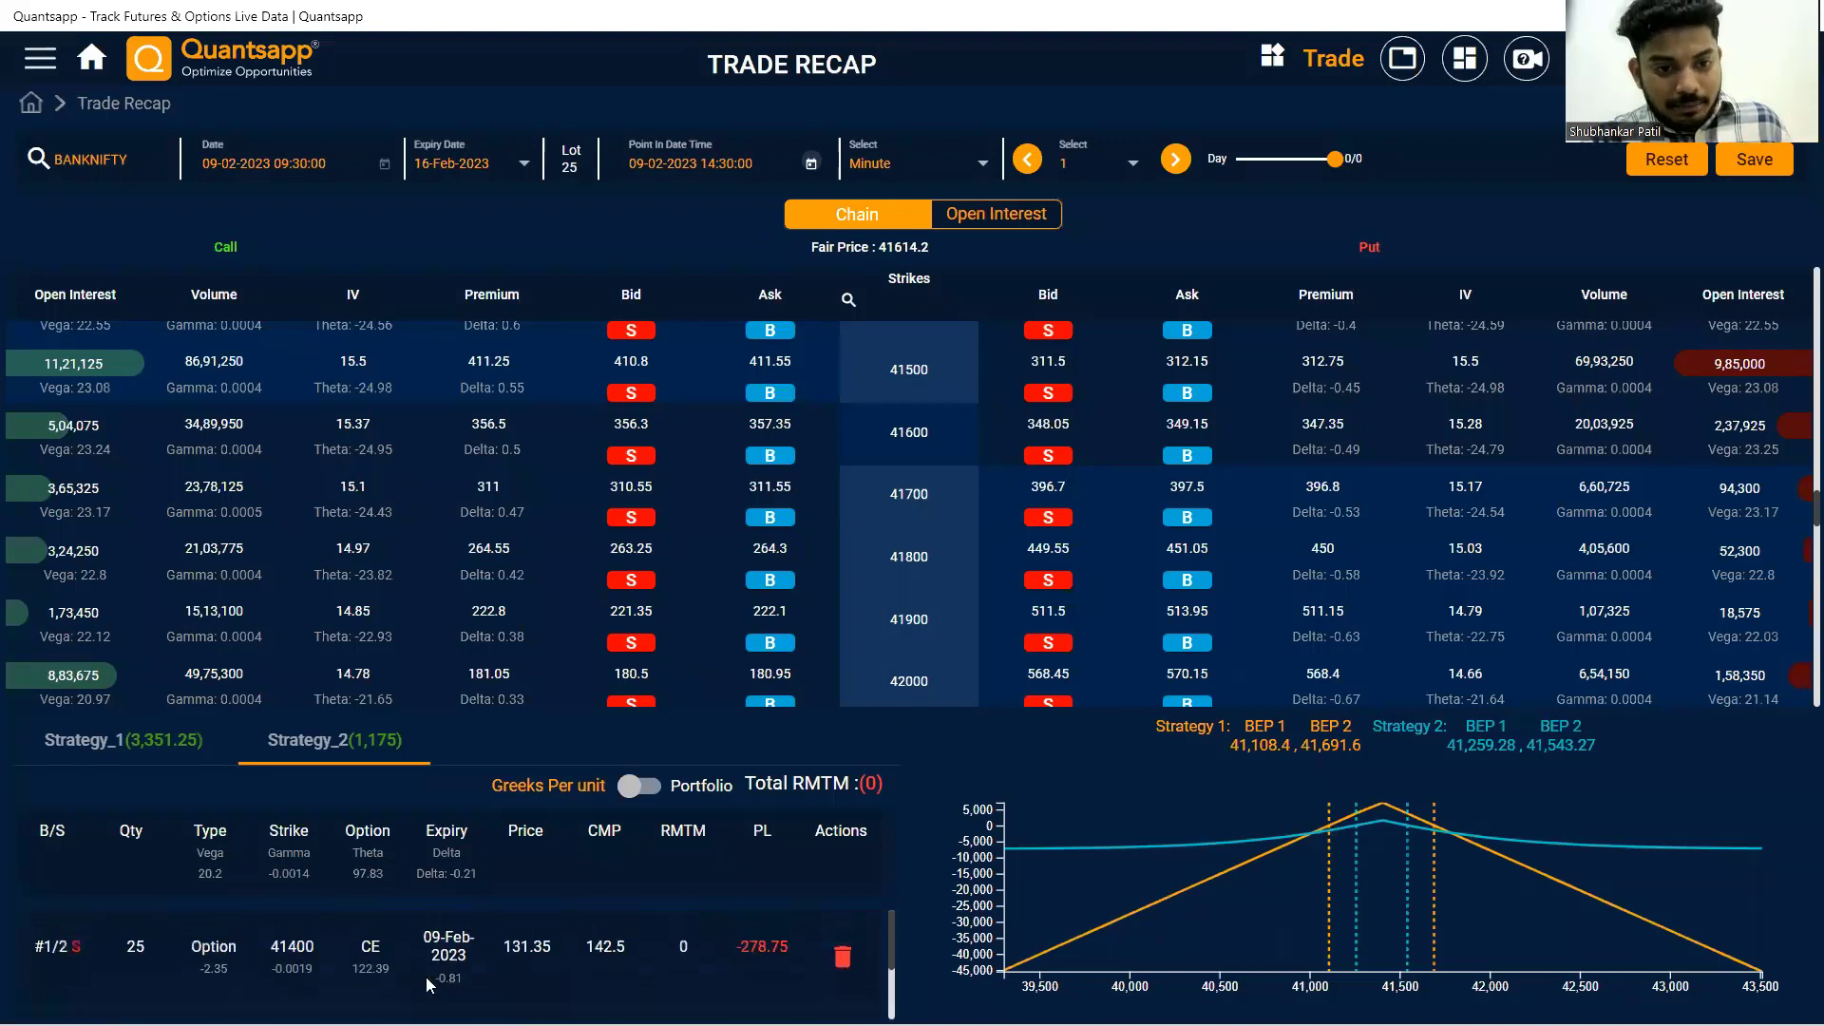
pyautogui.scroll(-1, 376, 912)
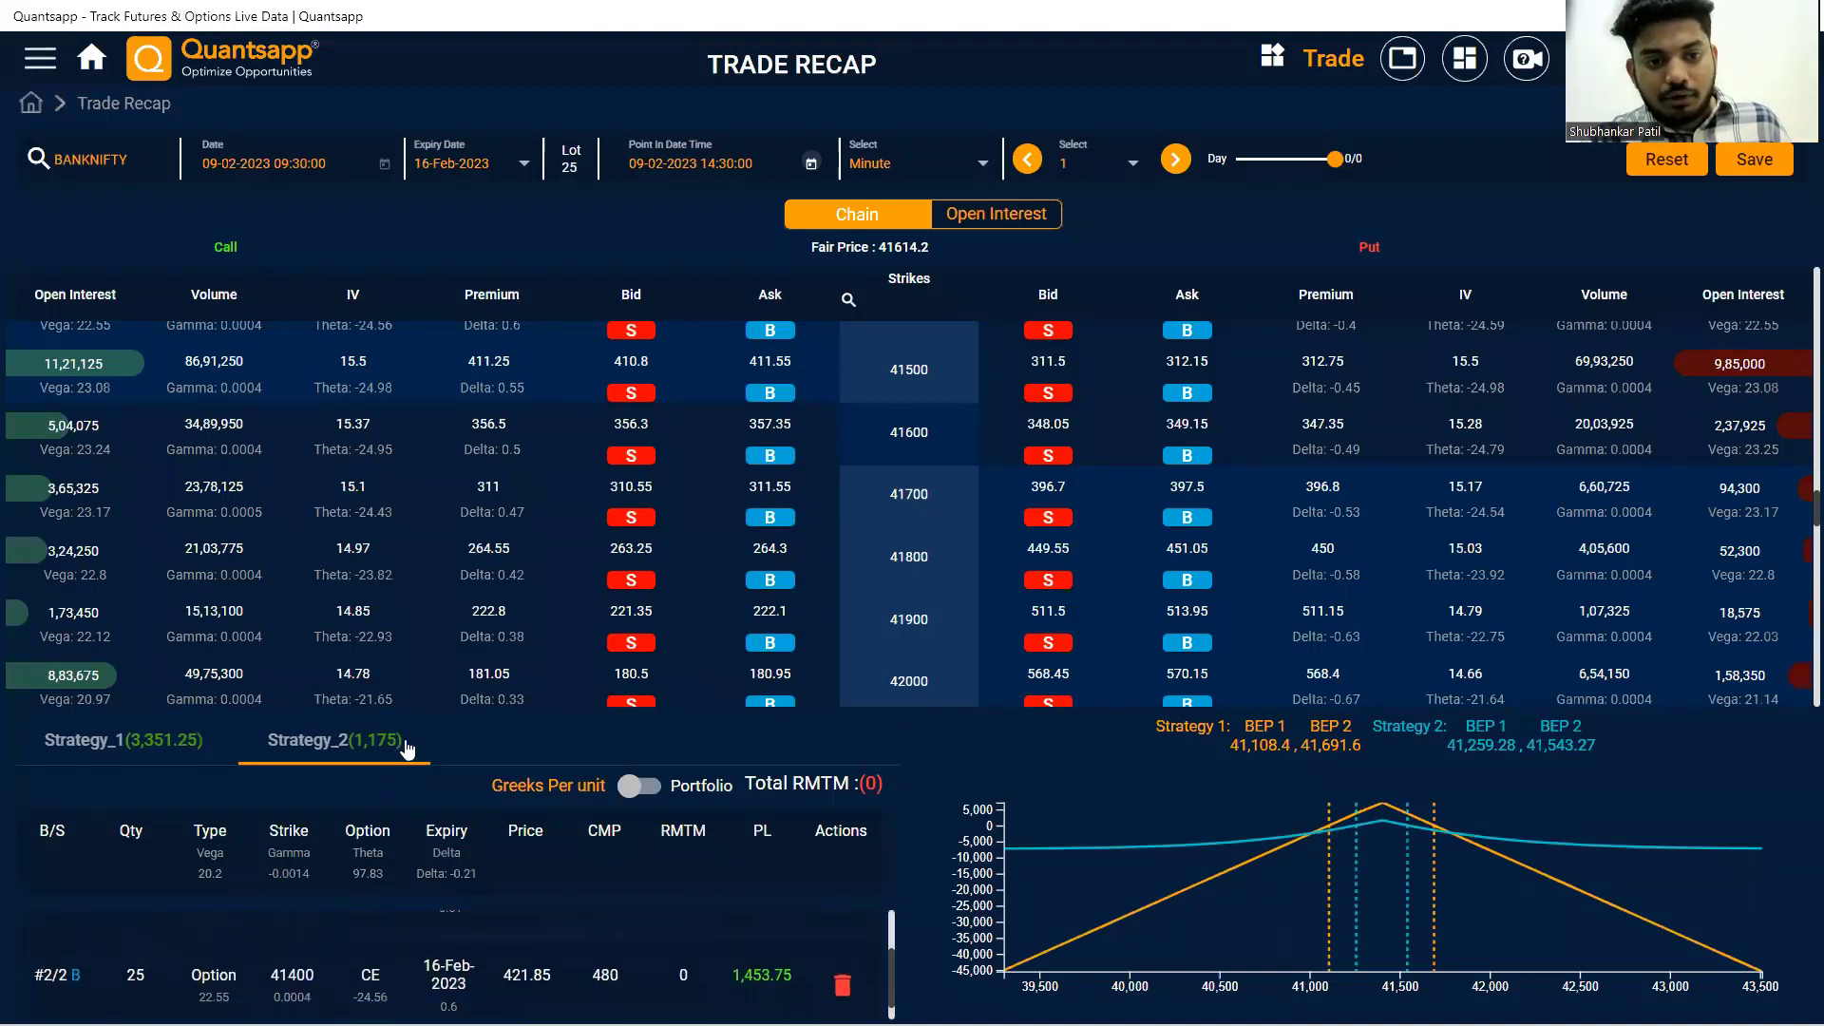
pyautogui.moveTo(402, 741); pyautogui.dragTo(356, 755)
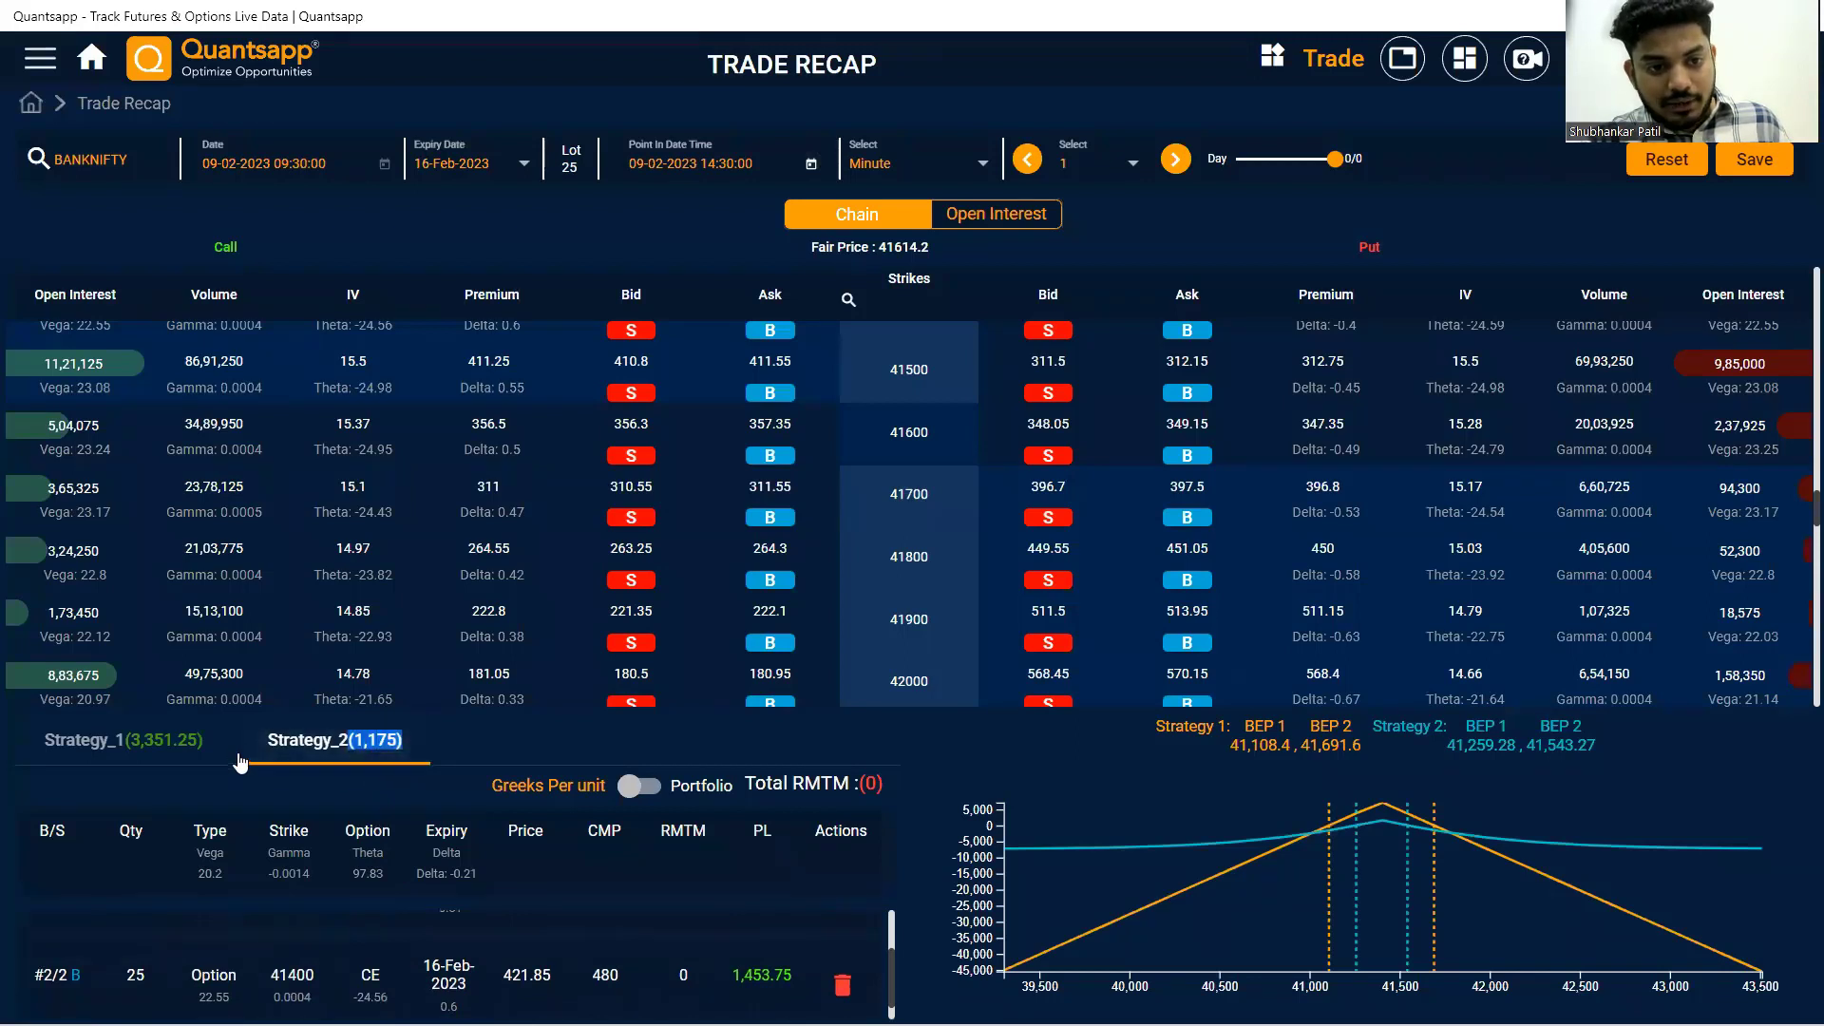
pyautogui.moveTo(232, 740); pyautogui.dragTo(126, 757)
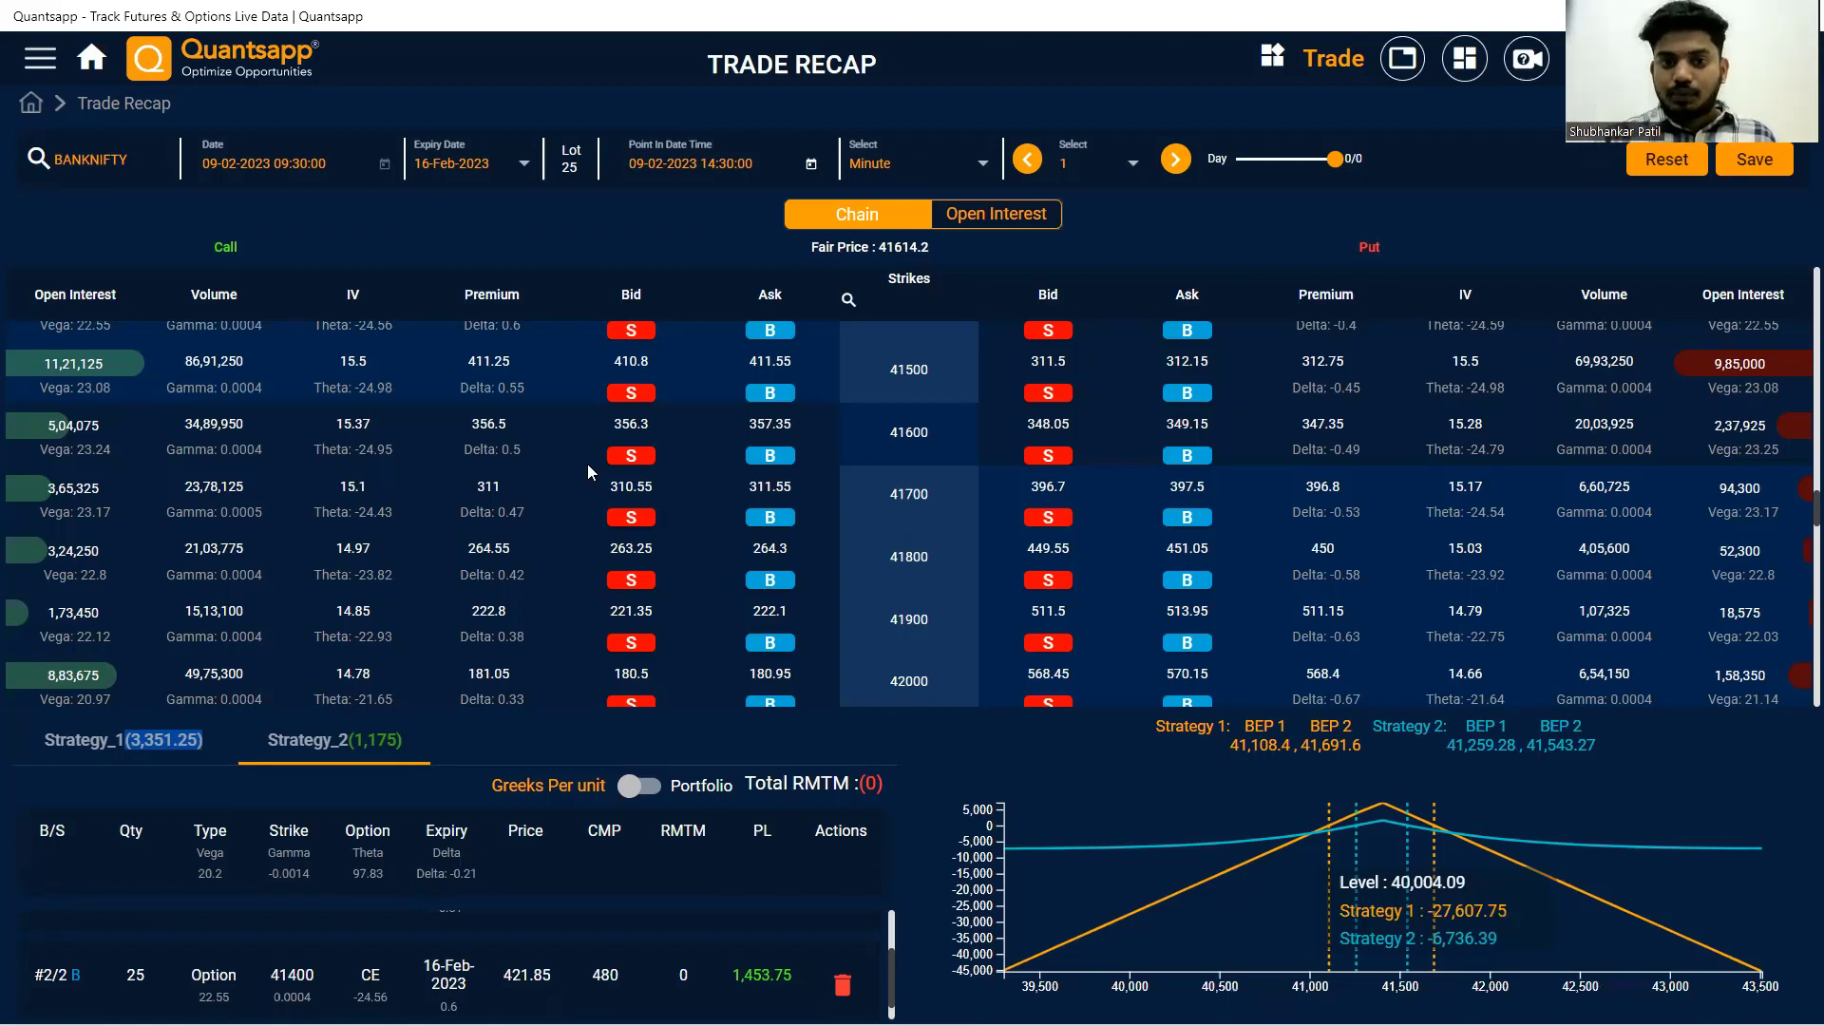
pyautogui.click(171, 740)
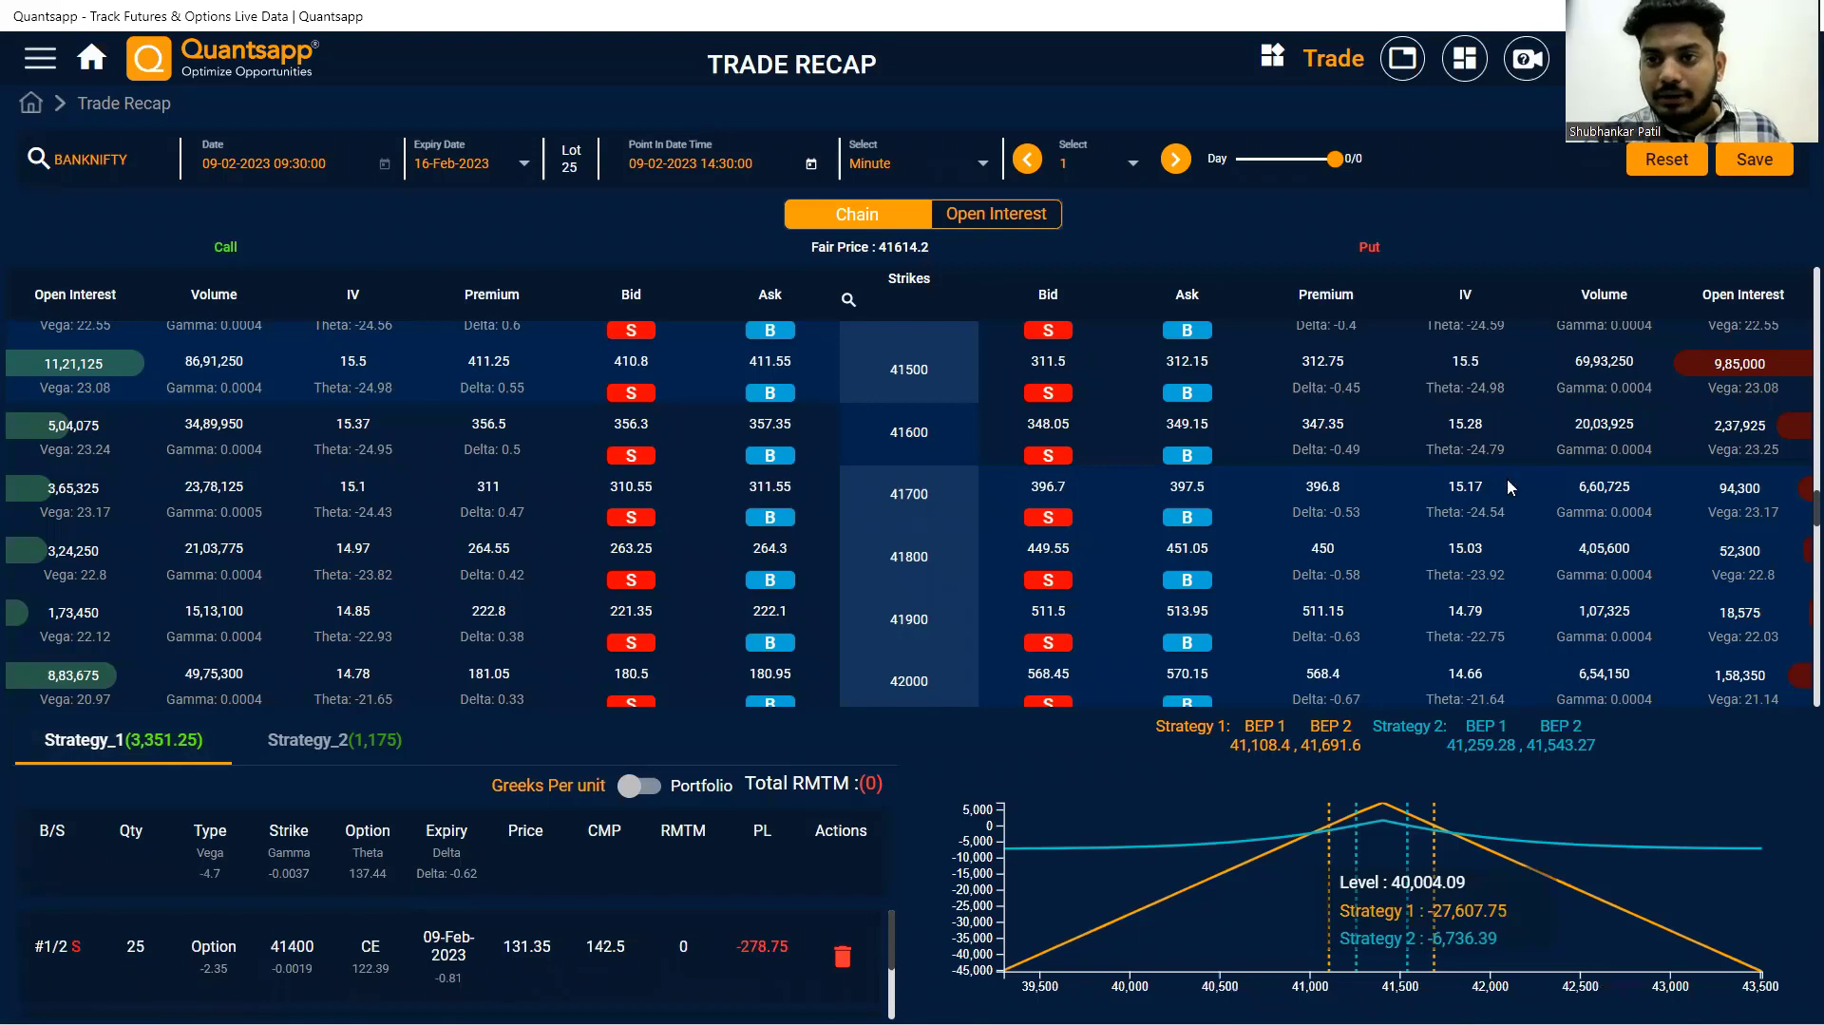
# Step: Save the strategies under the suggested name and reset the trade recap
pyautogui.click(1755, 162)
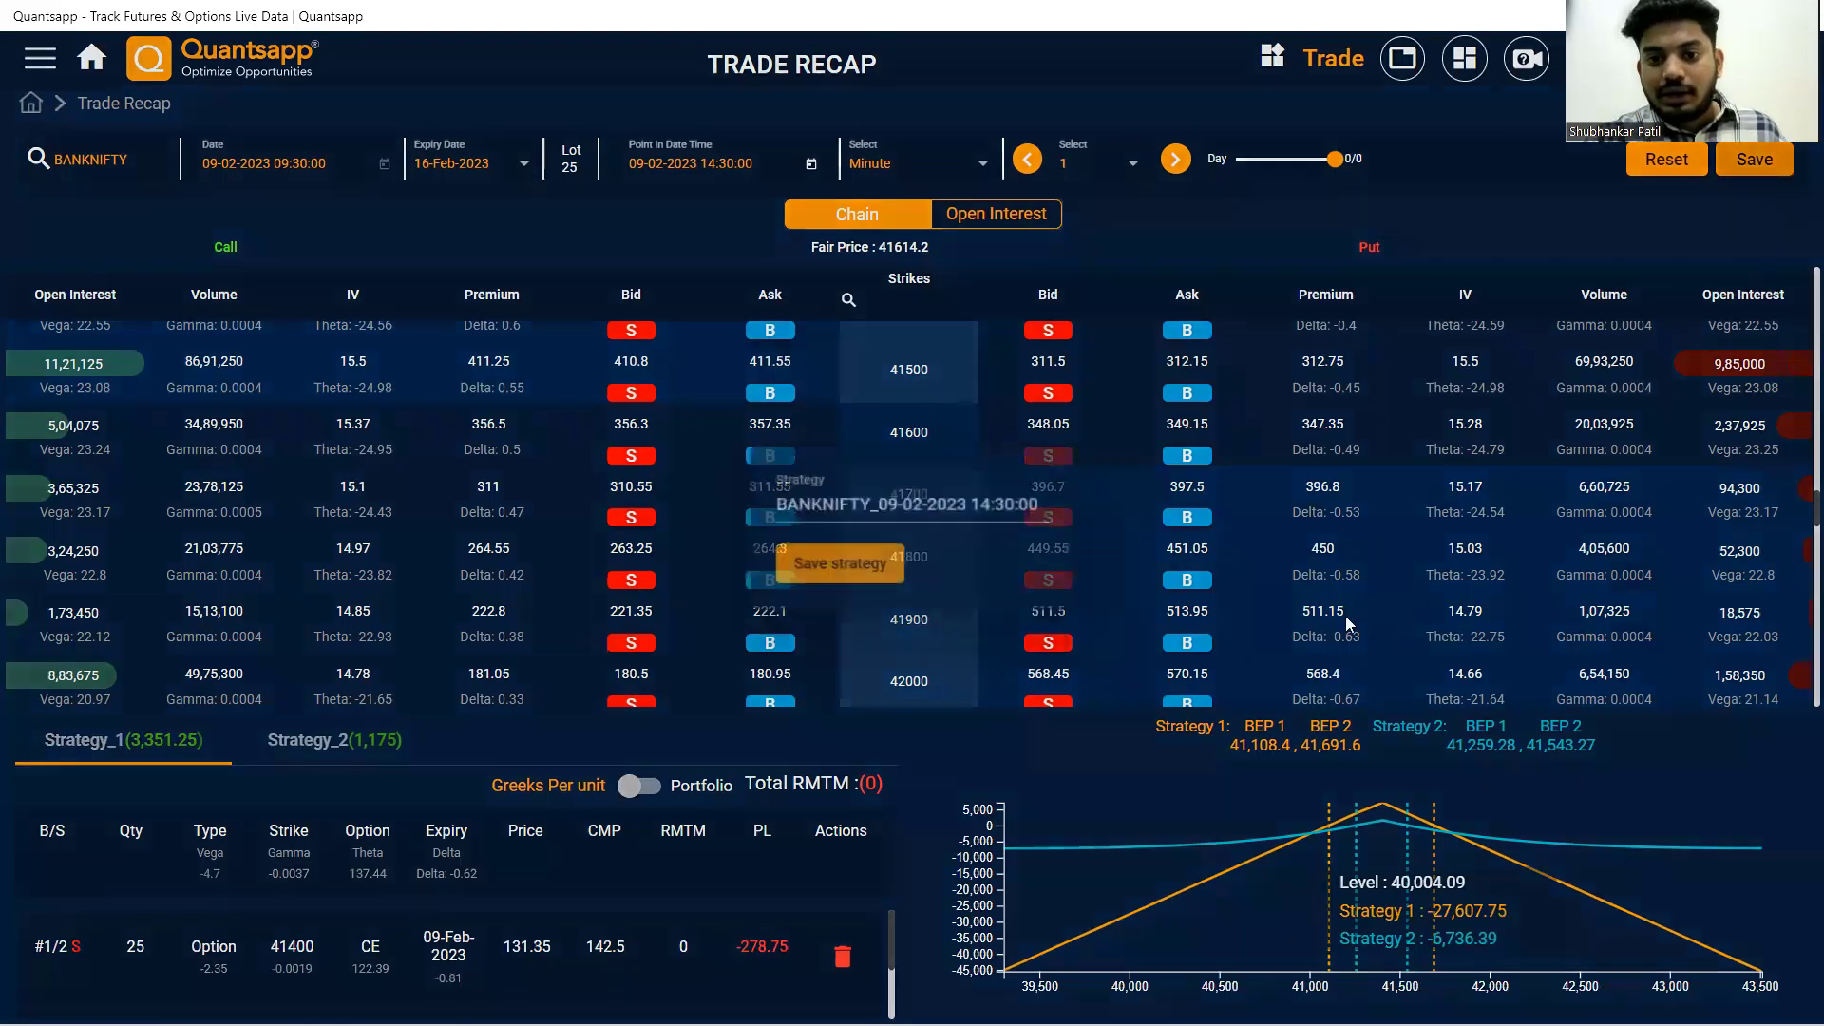
pyautogui.moveTo(763, 503); pyautogui.dragTo(1052, 504)
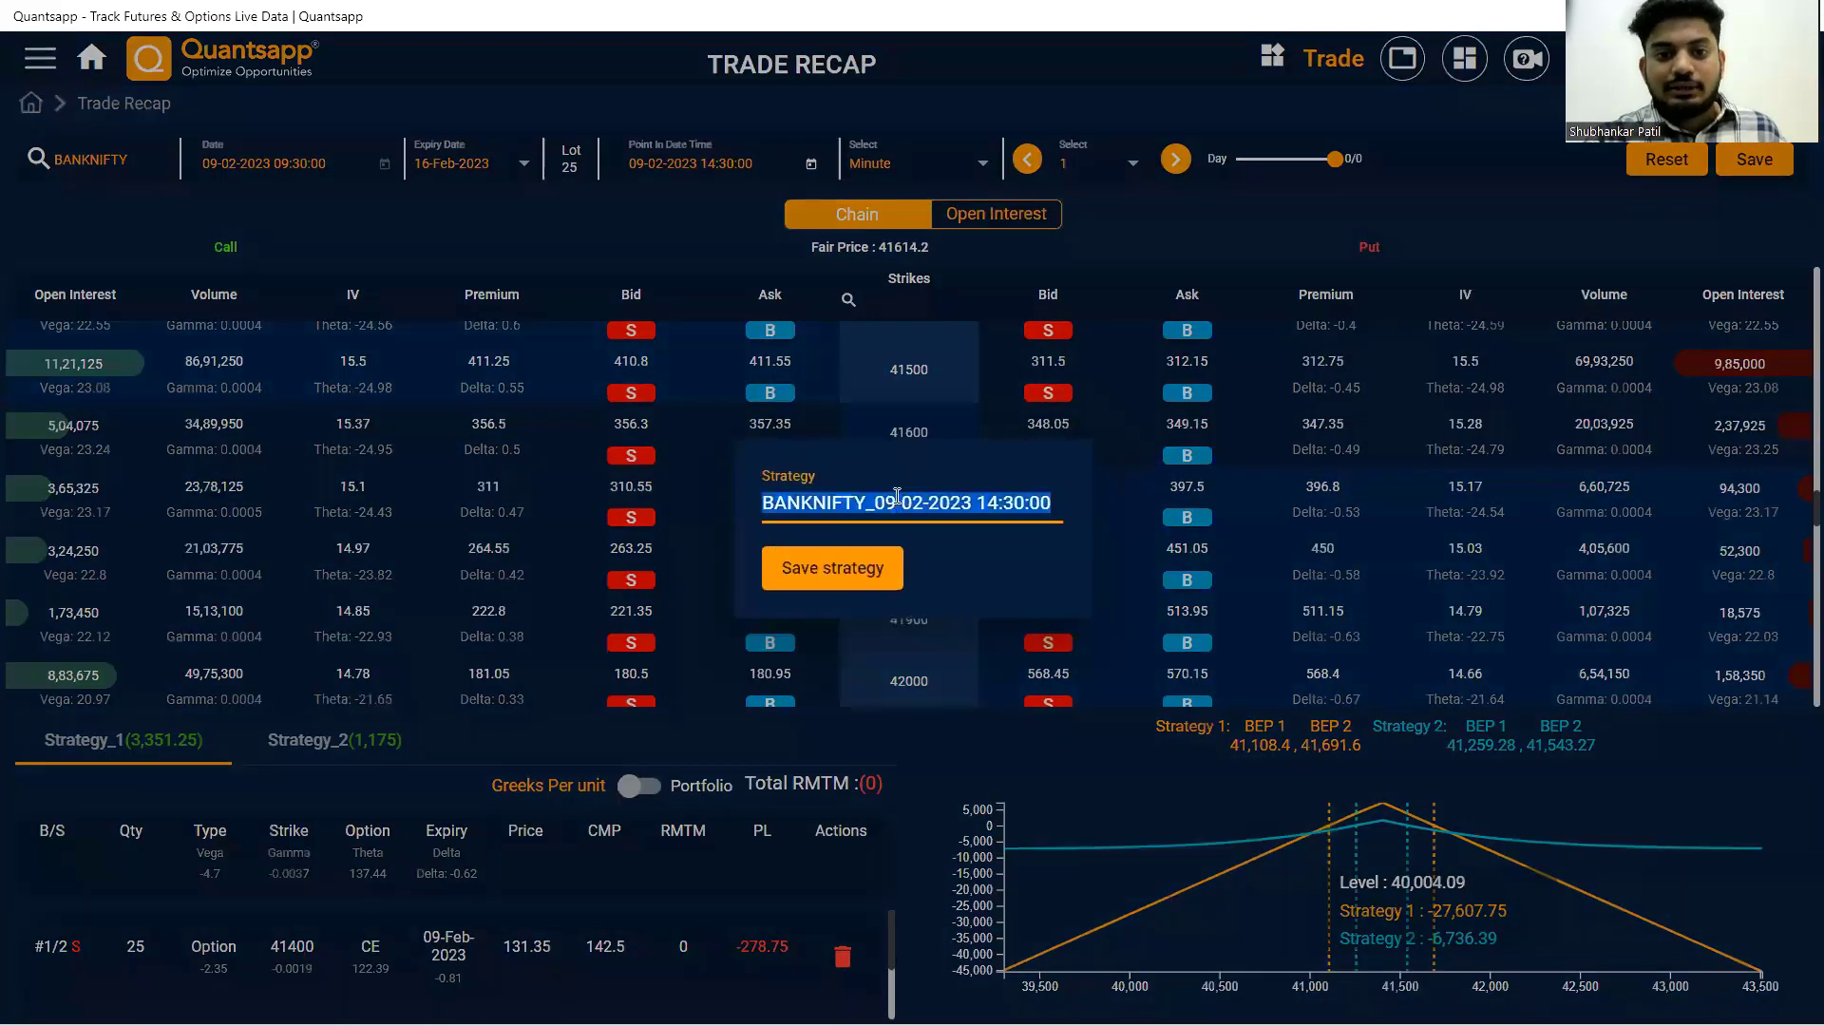
pyautogui.click(870, 558)
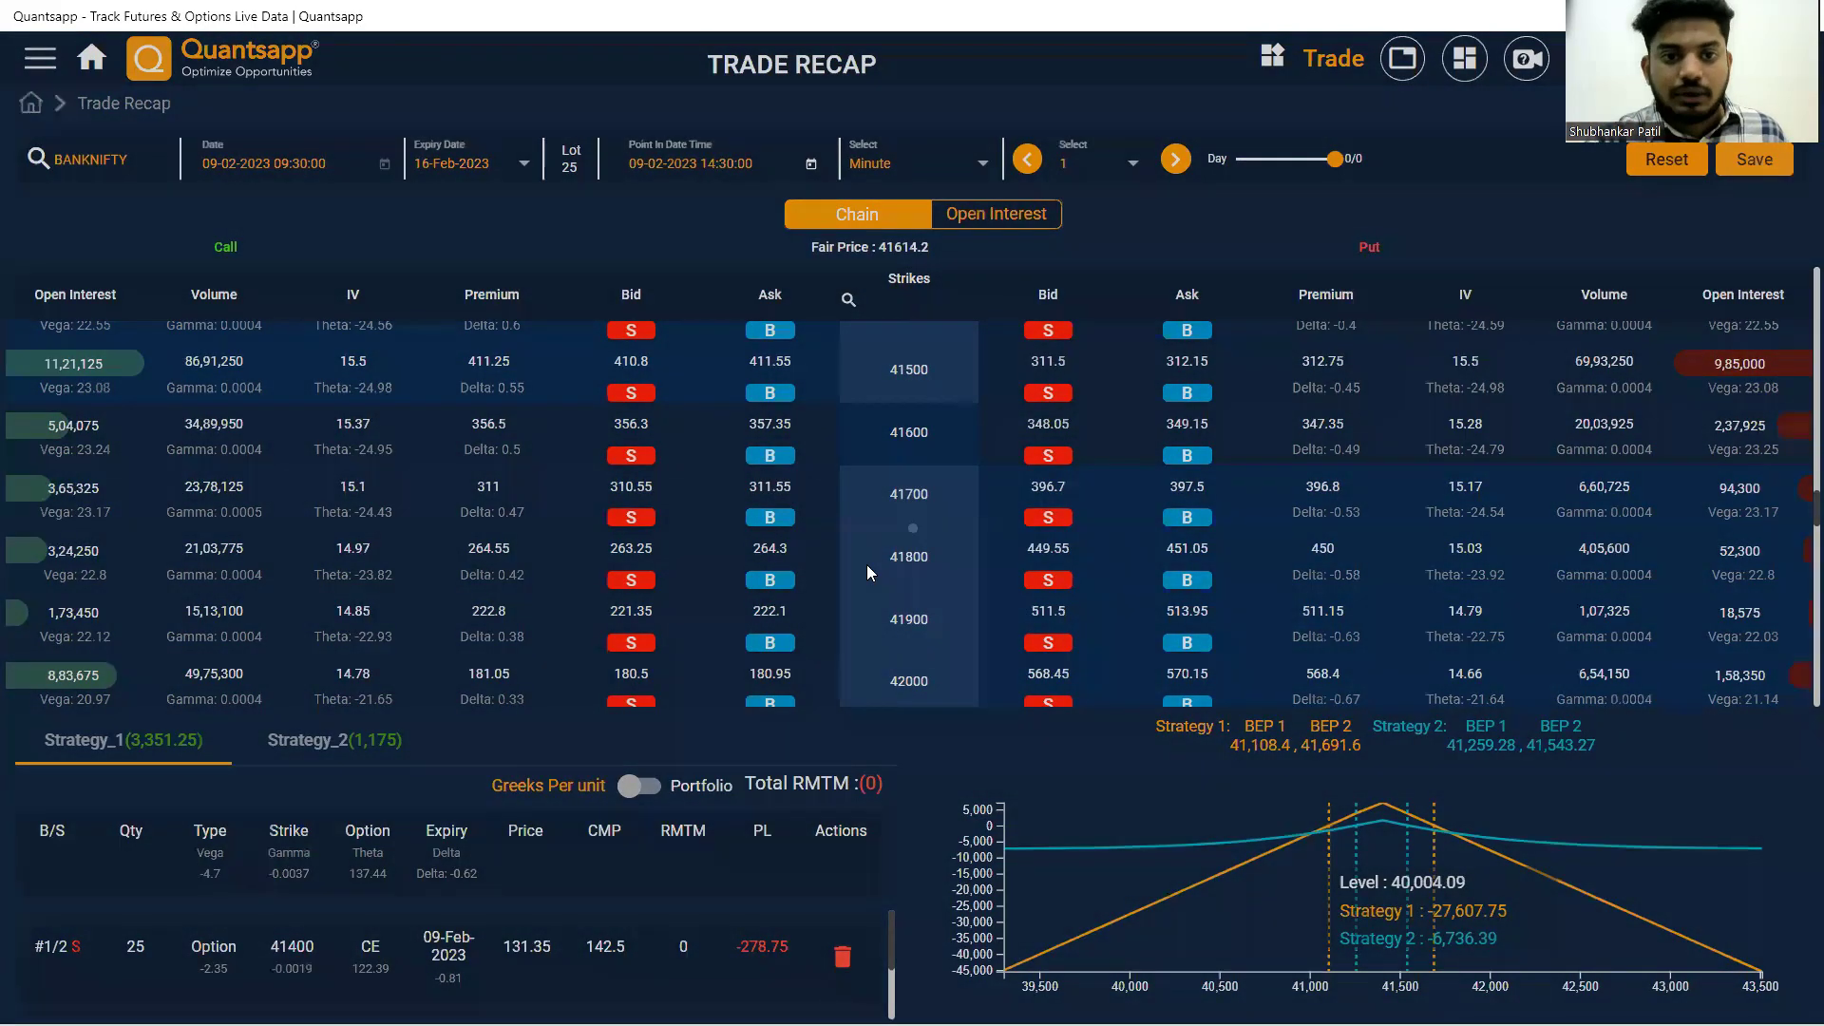
pyautogui.click(1663, 160)
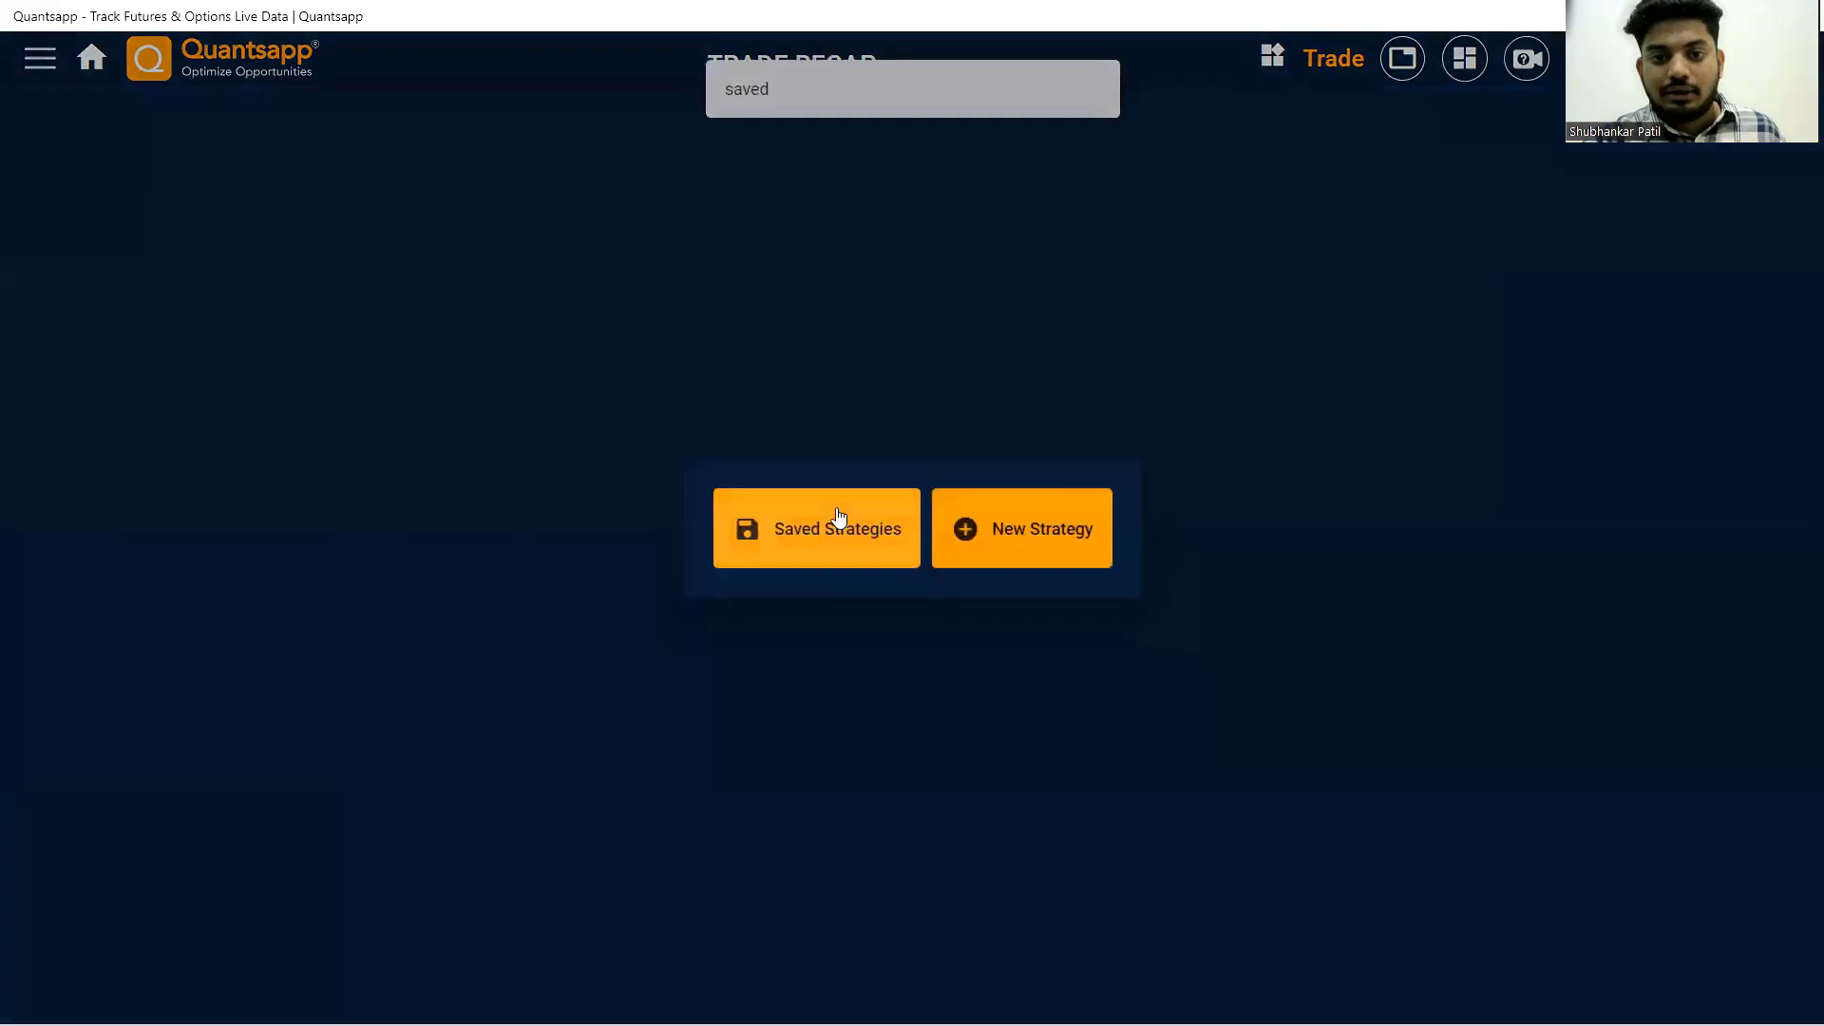
pyautogui.click(839, 518)
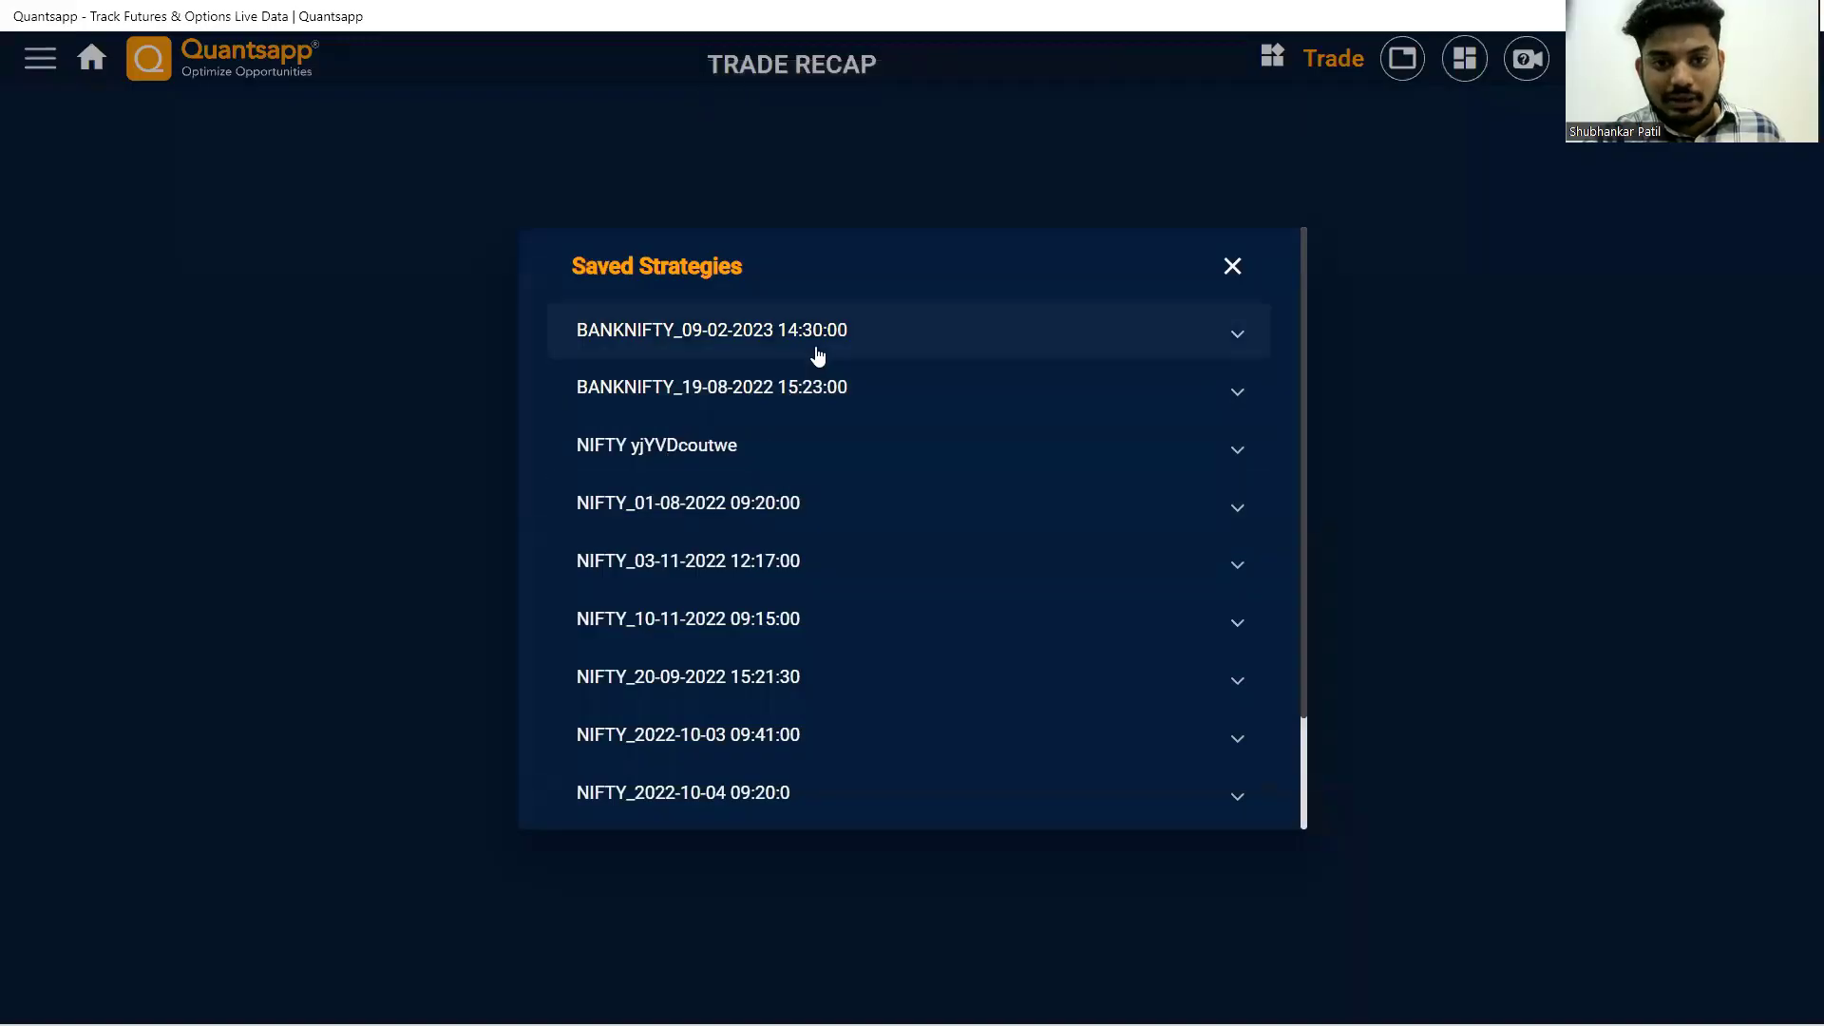
pyautogui.click(817, 355)
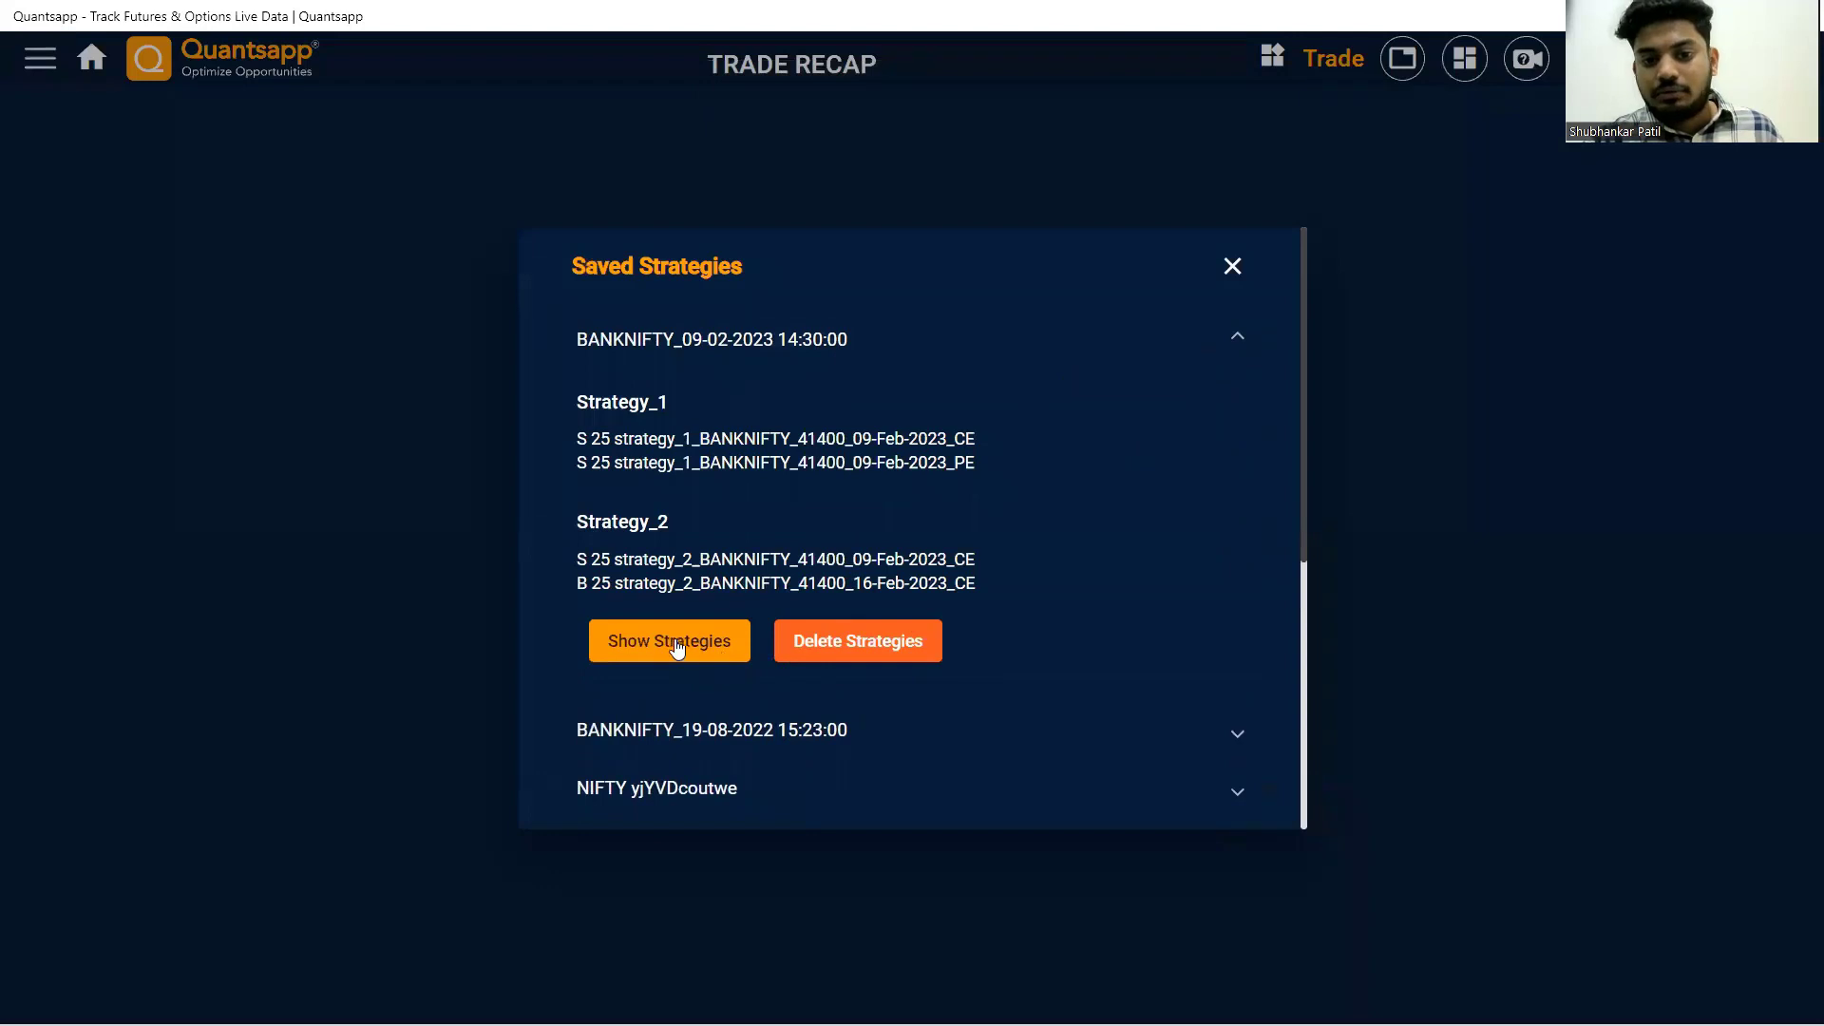
pyautogui.scroll(-5, 679, 650)
pyautogui.scroll(5, 692, 652)
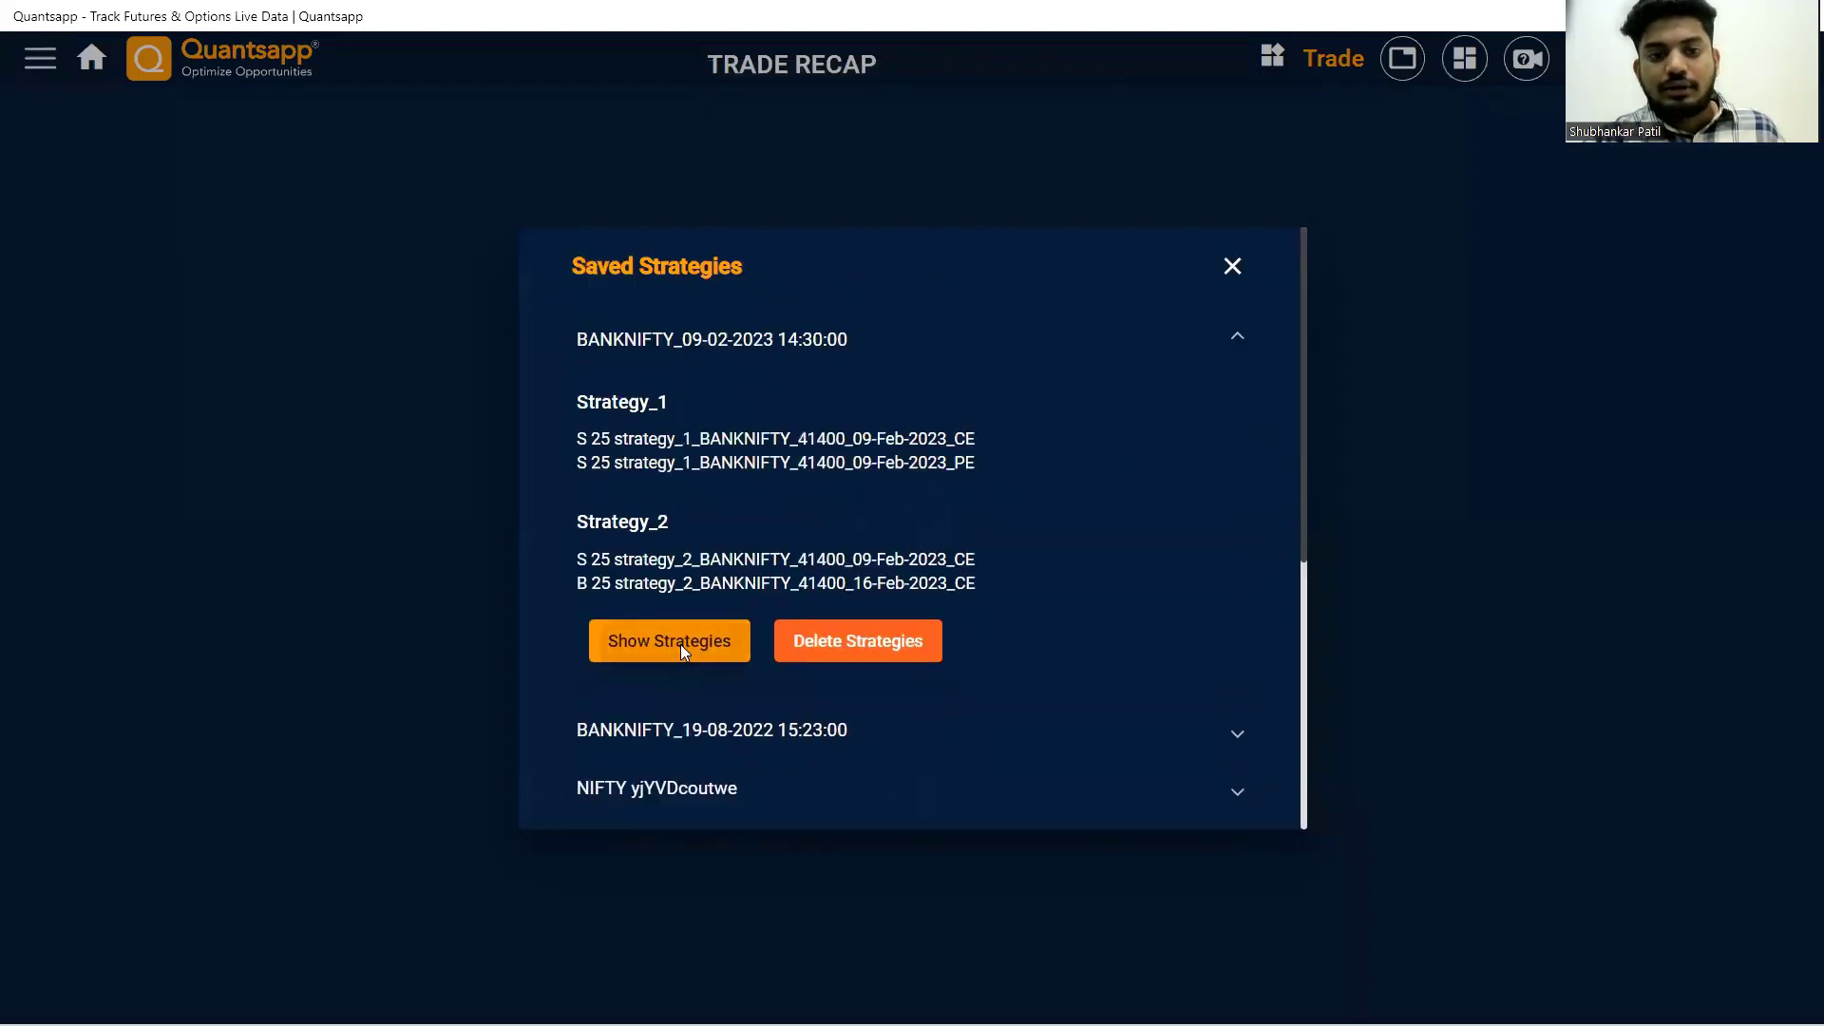
pyautogui.click(669, 641)
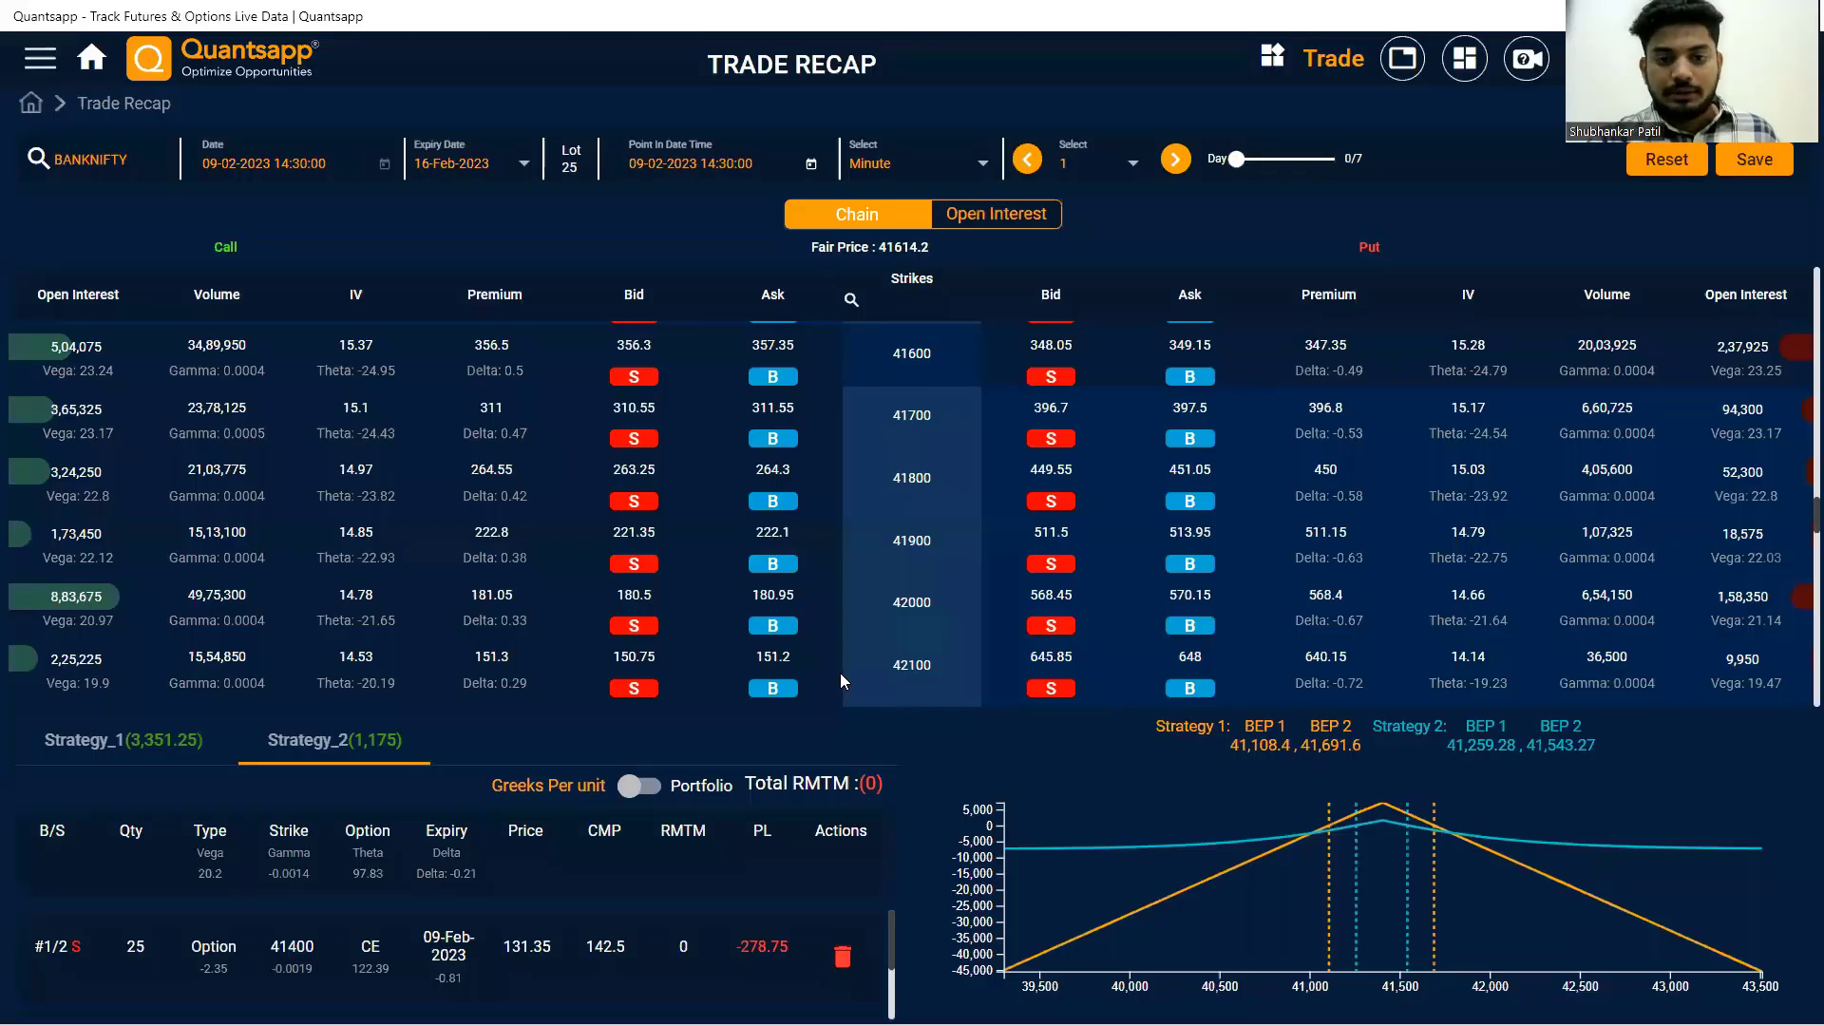
# Step: Leave the trade recap and return to the Quantsapp home page
pyautogui.click(88, 61)
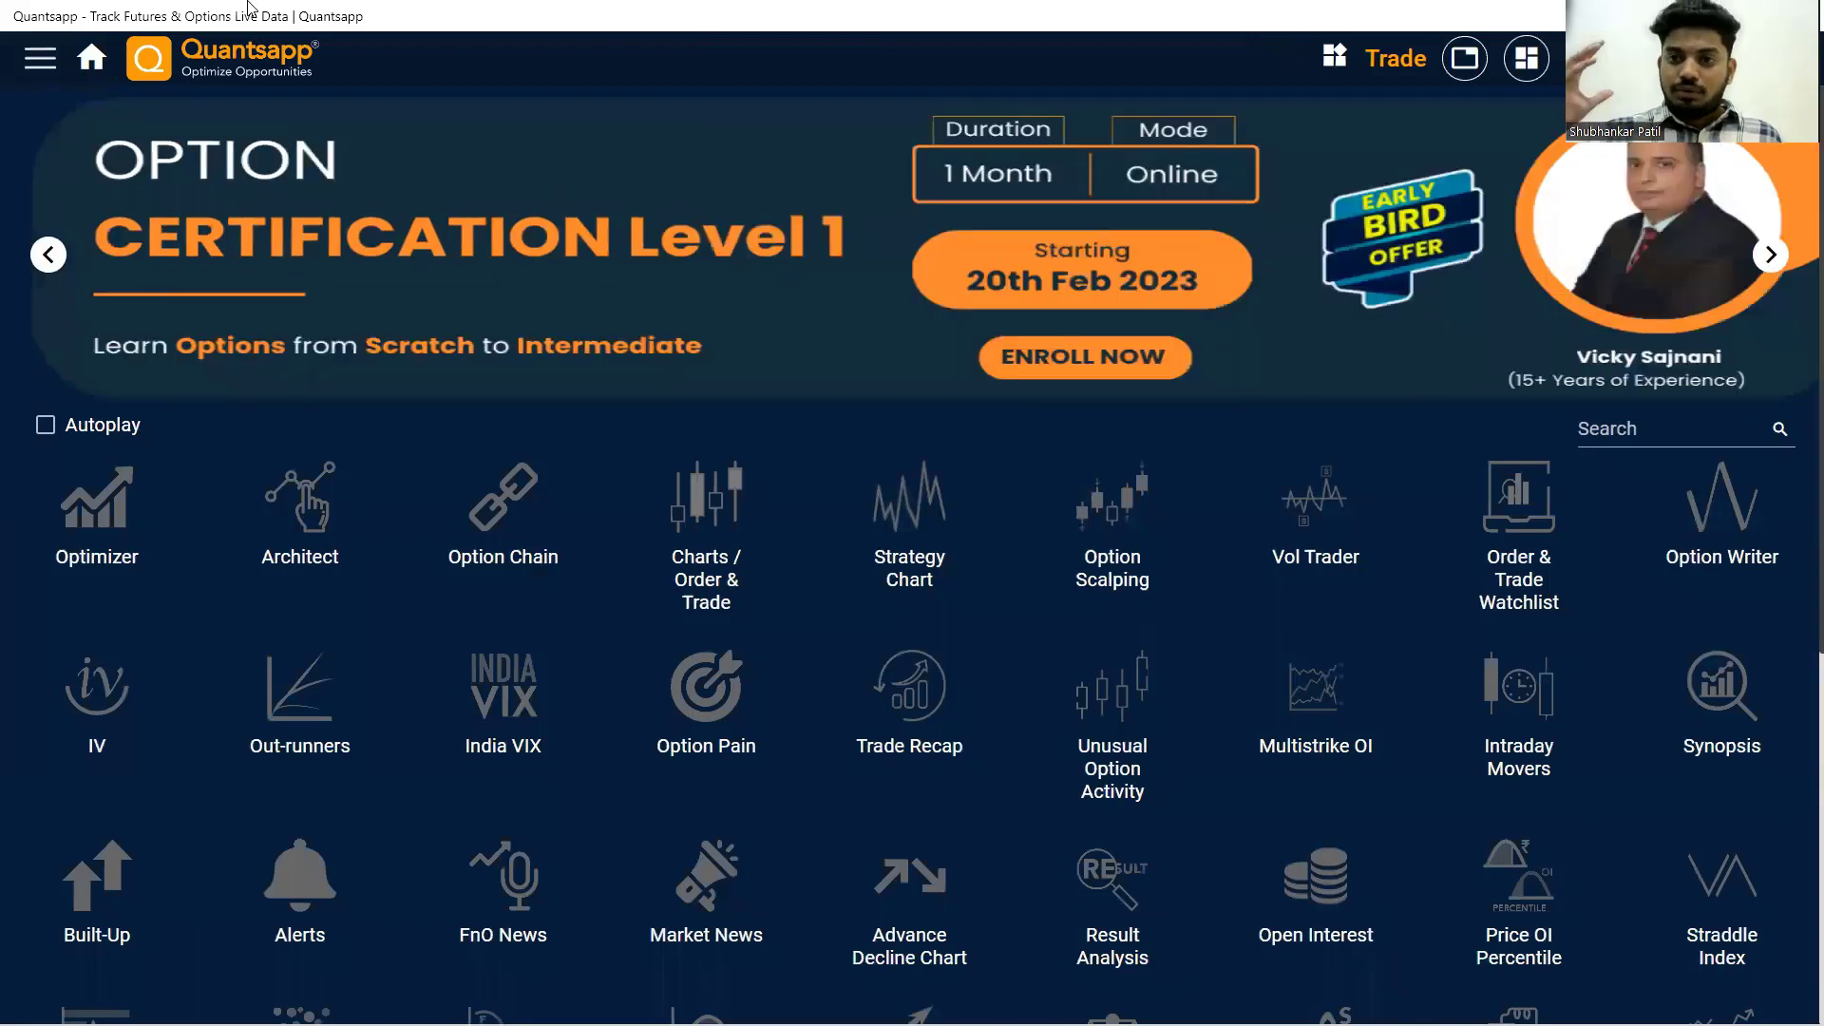
pyautogui.click(1415, 36)
pyautogui.press('Escape')
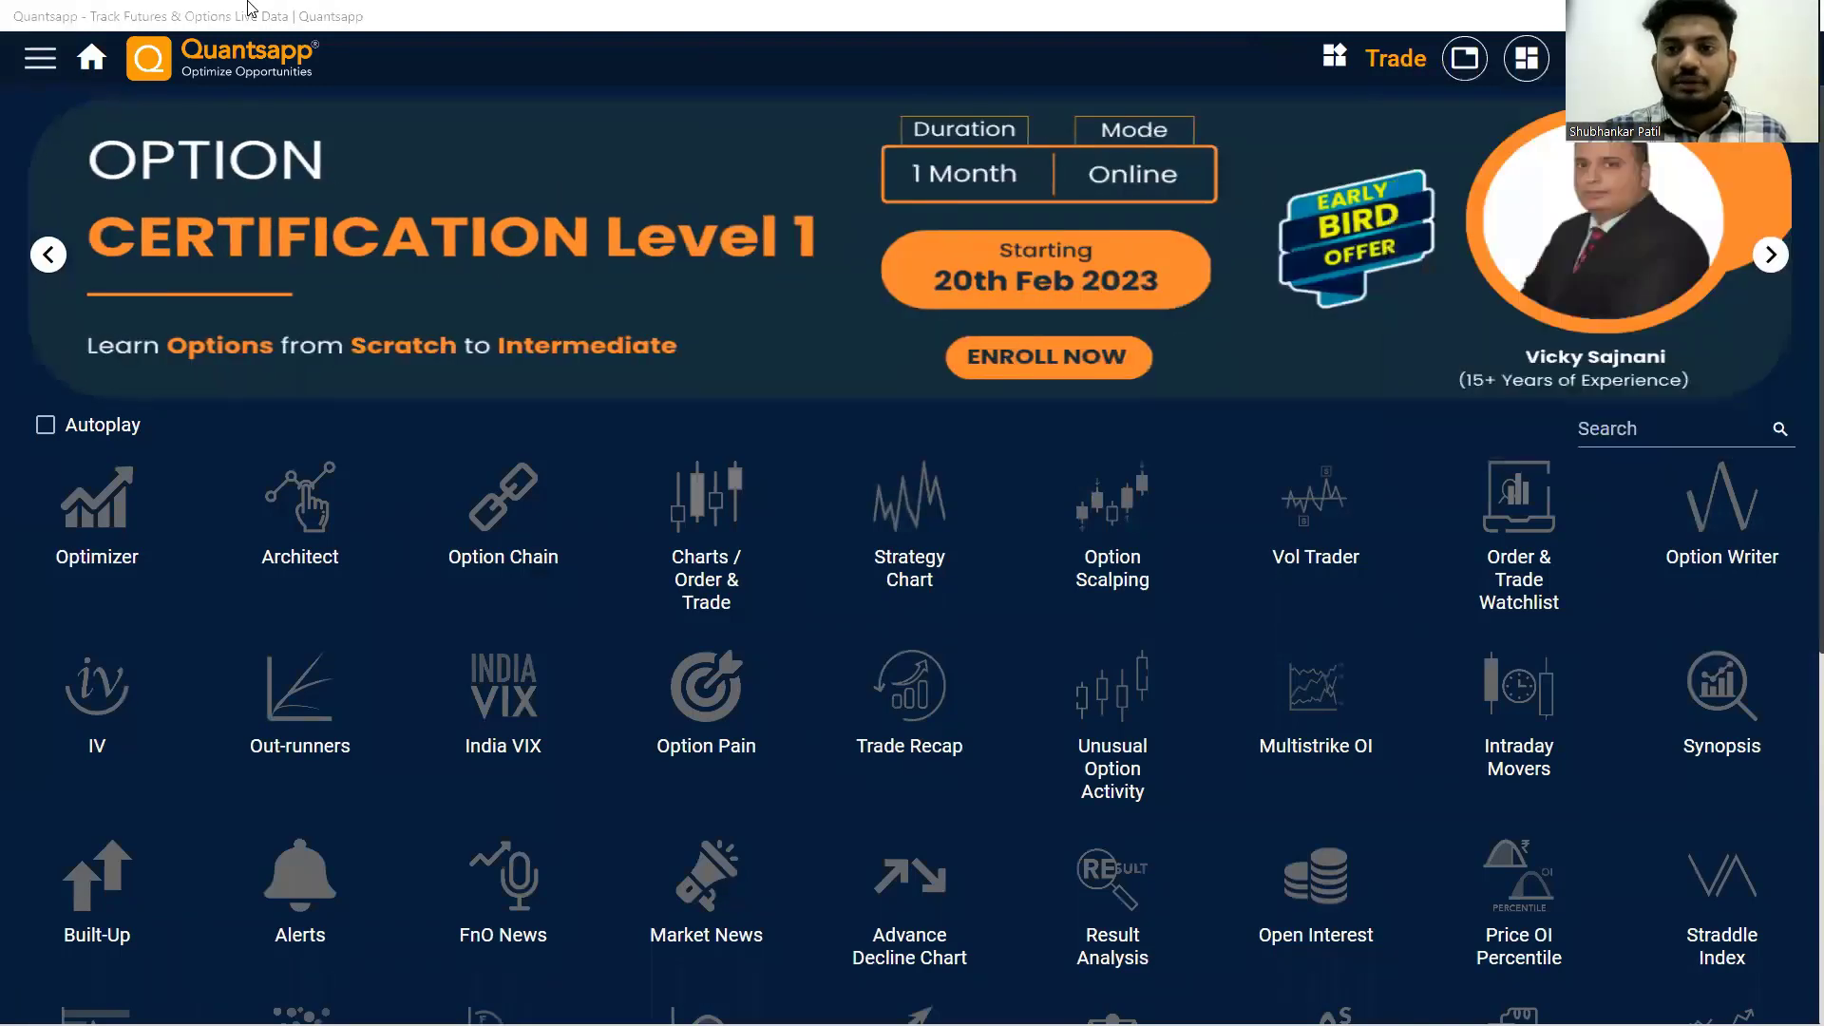